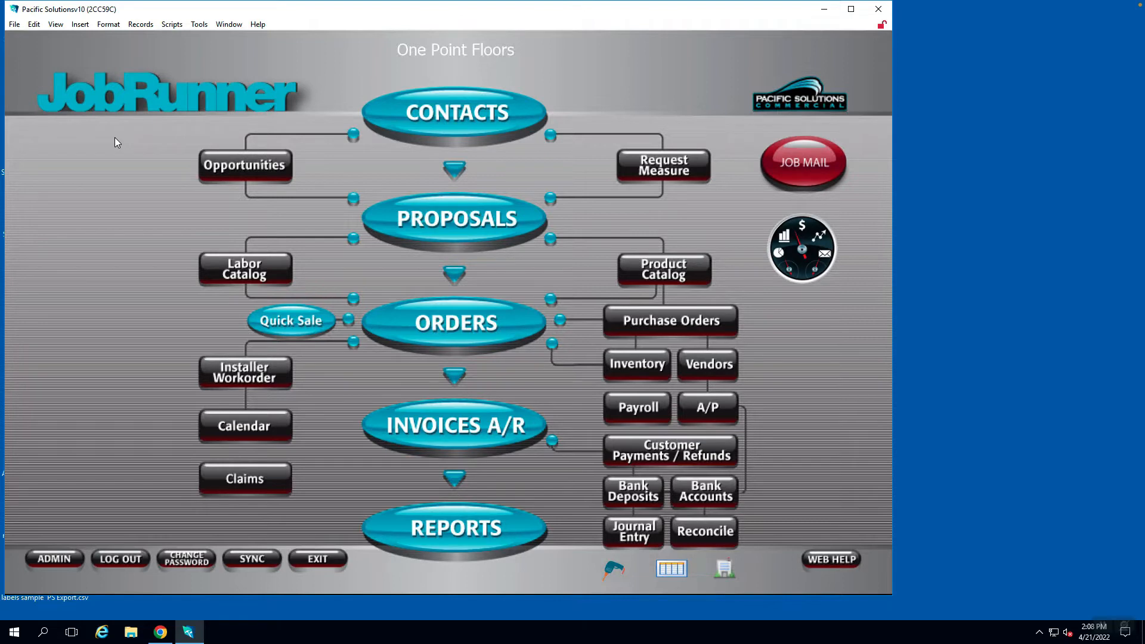
# Find the Fairmont Hotel customer record in the contacts and transfer it to a new opportunity.
pyautogui.click(457, 116)
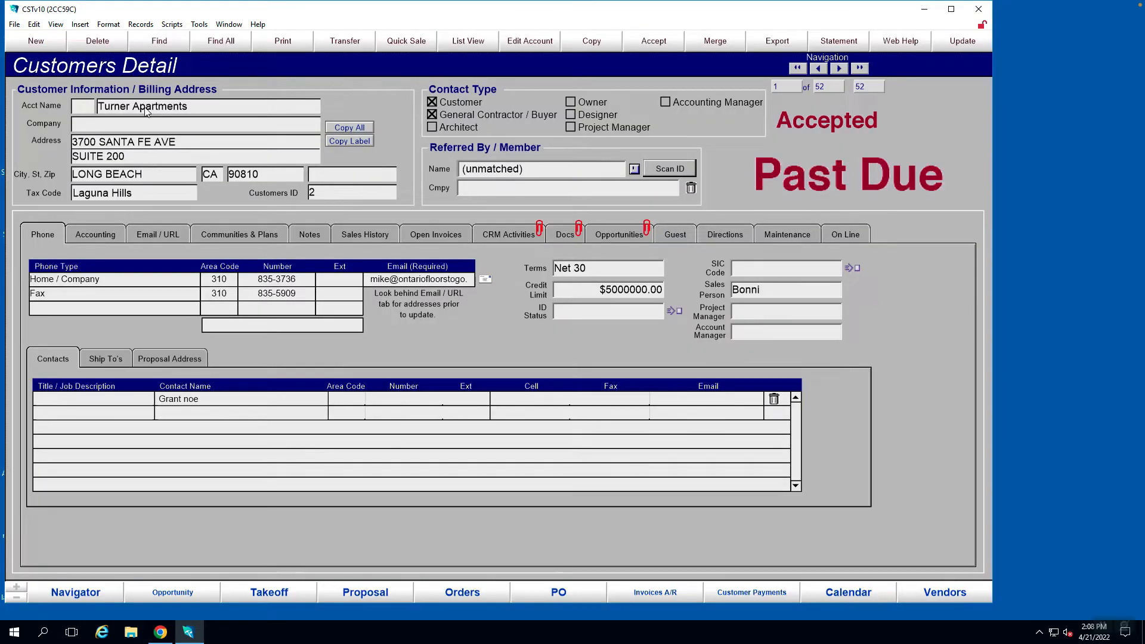
pyautogui.click(863, 70)
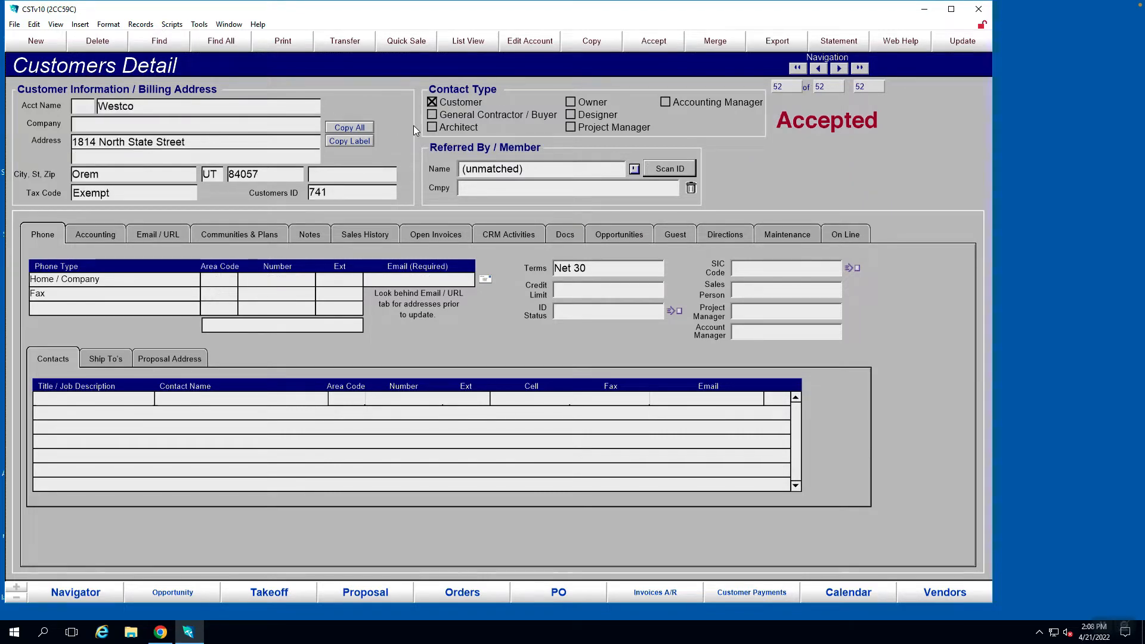
pyautogui.click(818, 69)
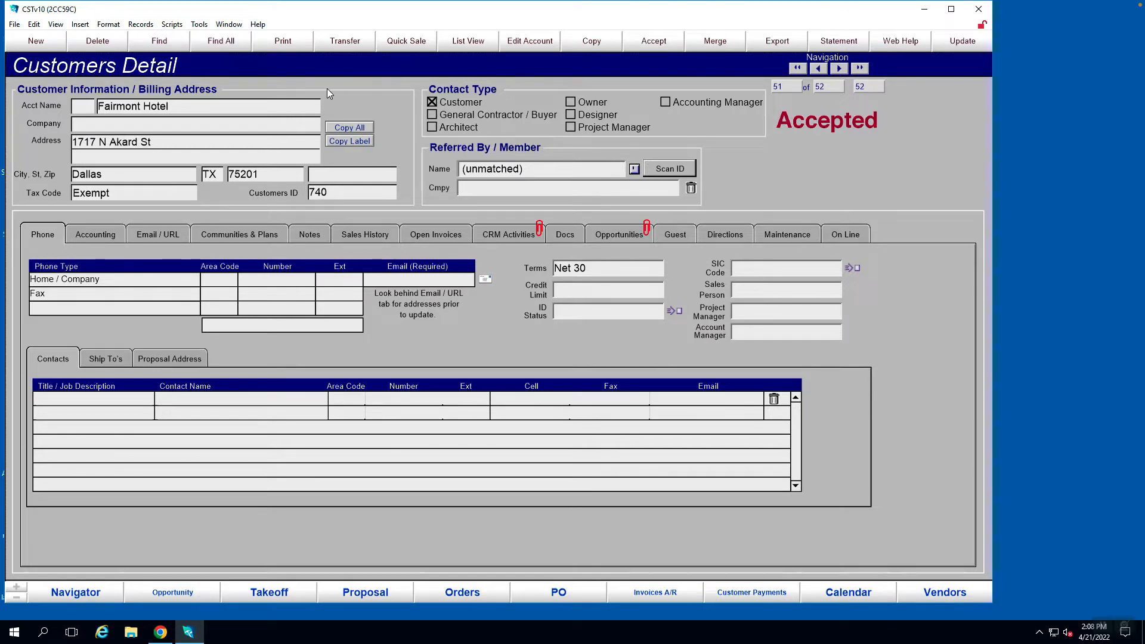
pyautogui.click(346, 41)
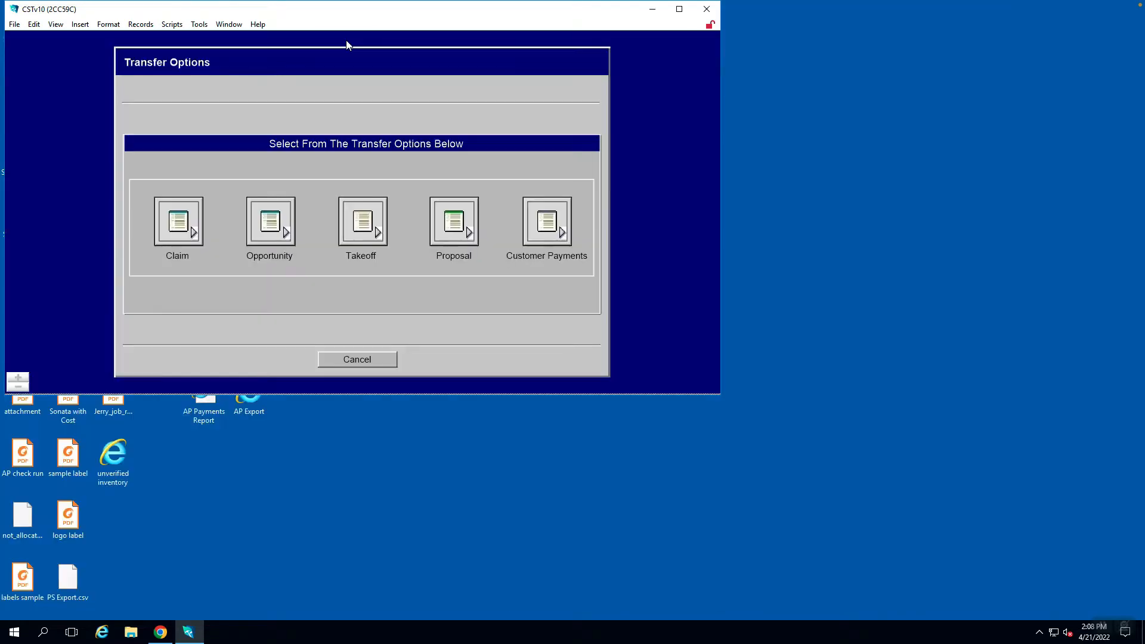
pyautogui.click(265, 225)
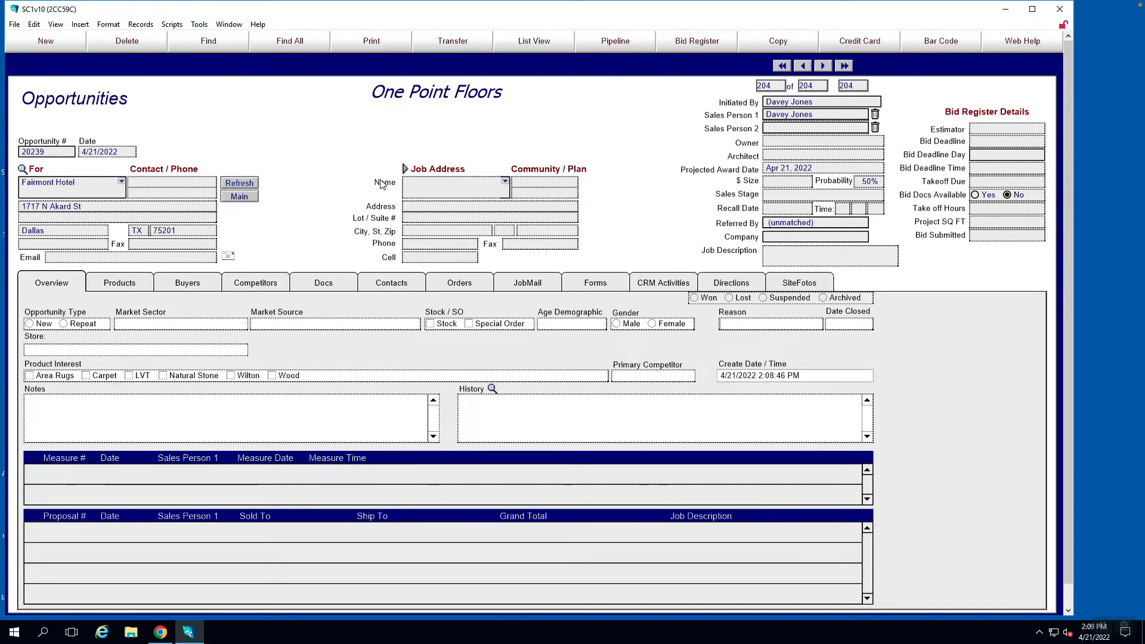
# Copy the Fairmont Hotel customer details into the opportunity's job address.
pyautogui.click(405, 171)
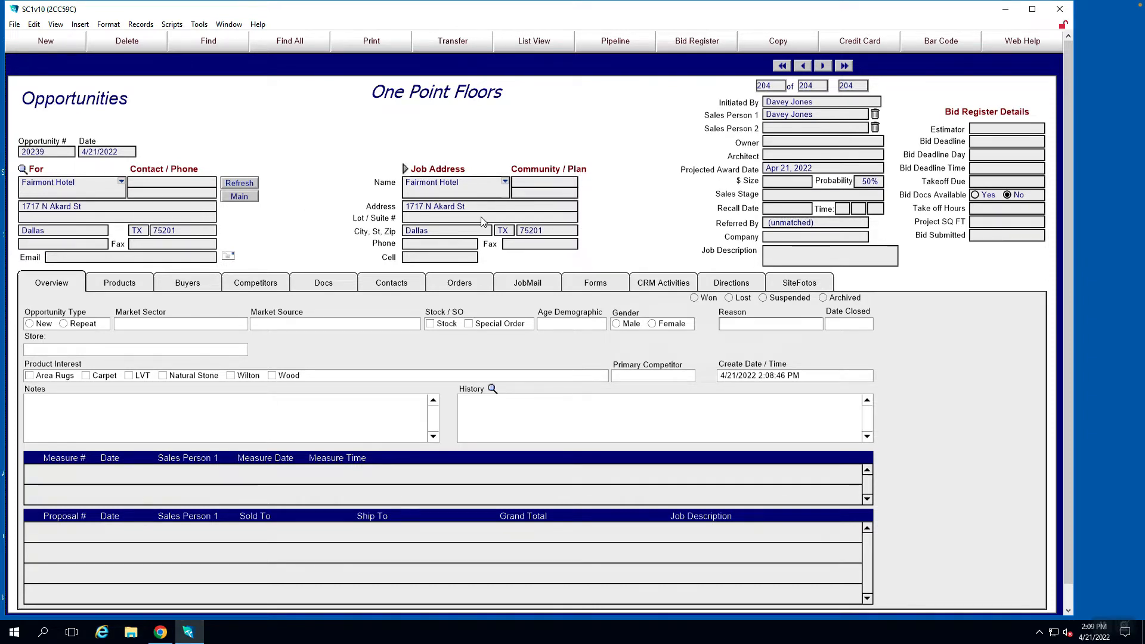
pyautogui.click(420, 207)
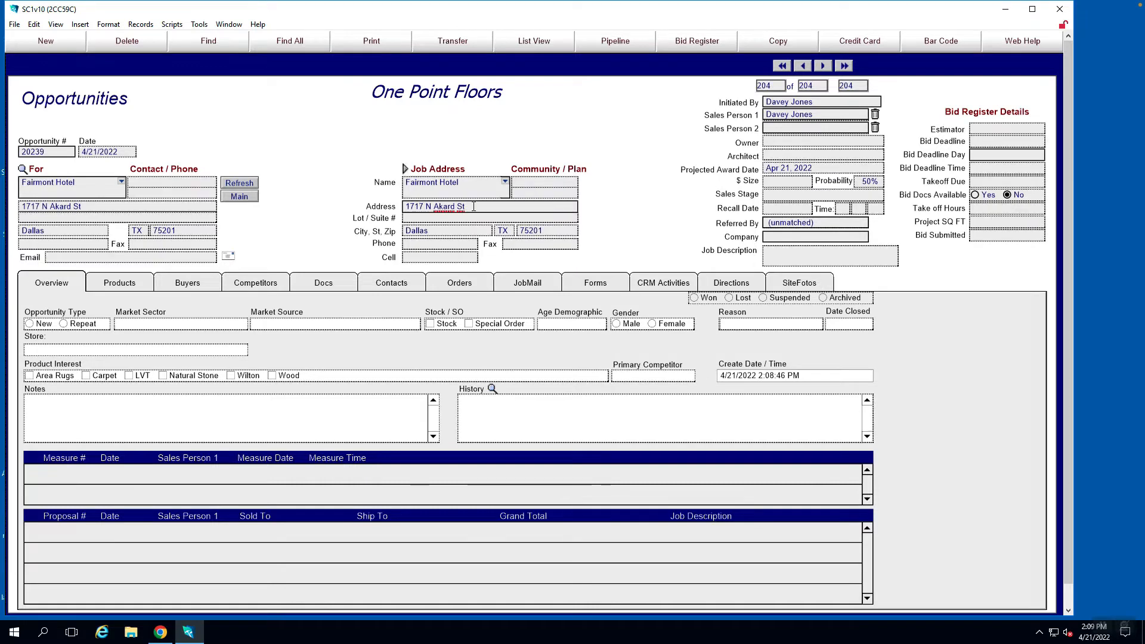
pyautogui.moveTo(459, 207); pyautogui.dragTo(390, 208)
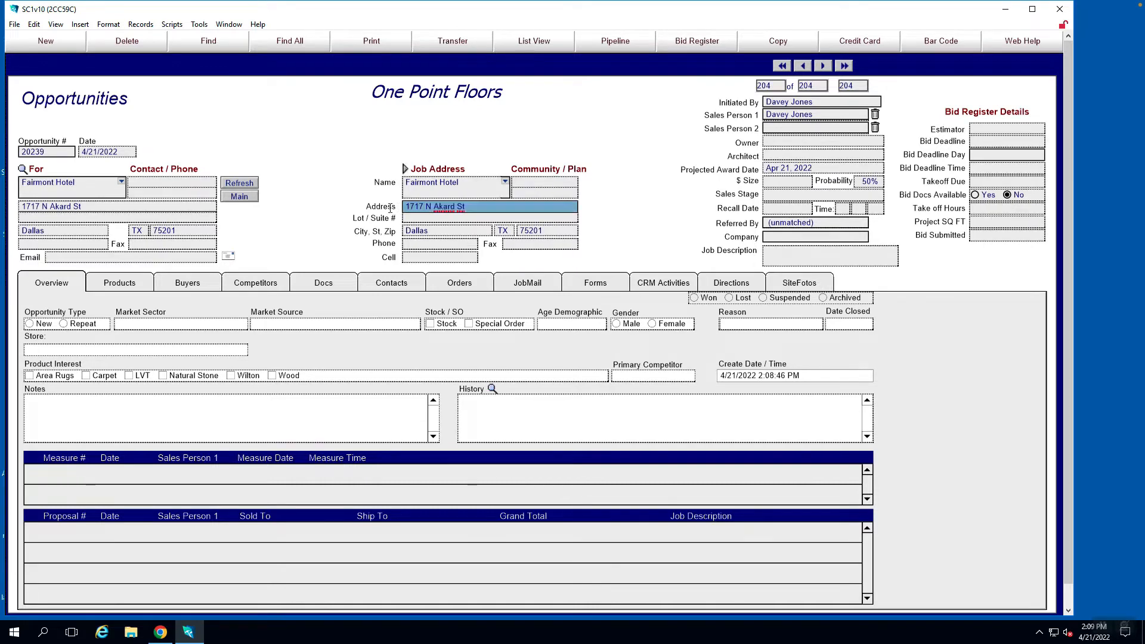
pyautogui.click(312, 195)
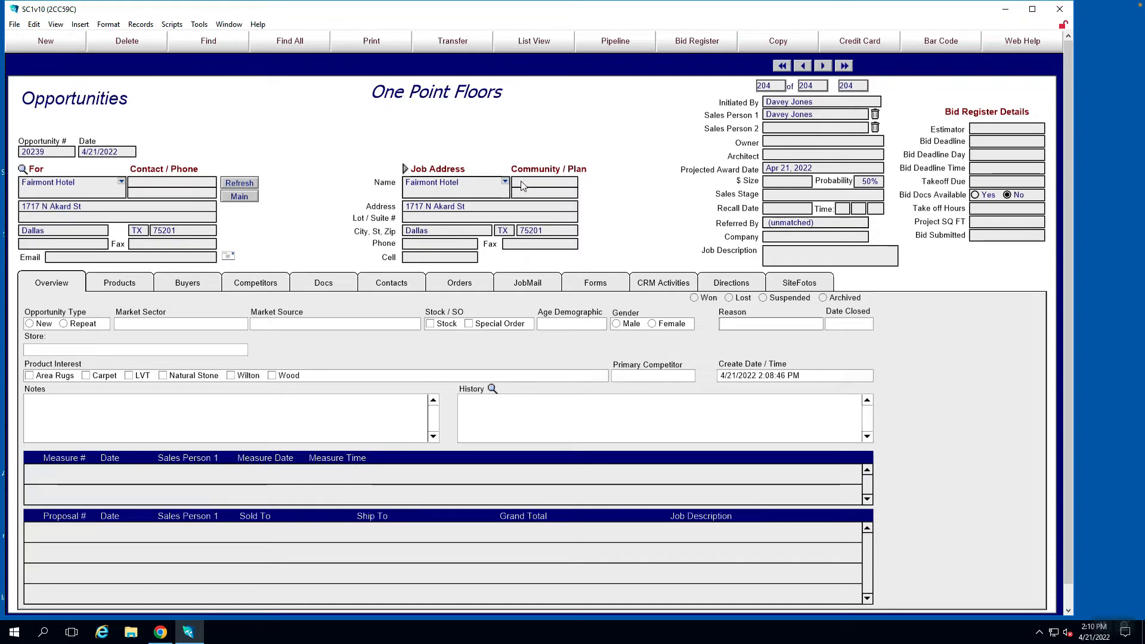
pyautogui.click(505, 182)
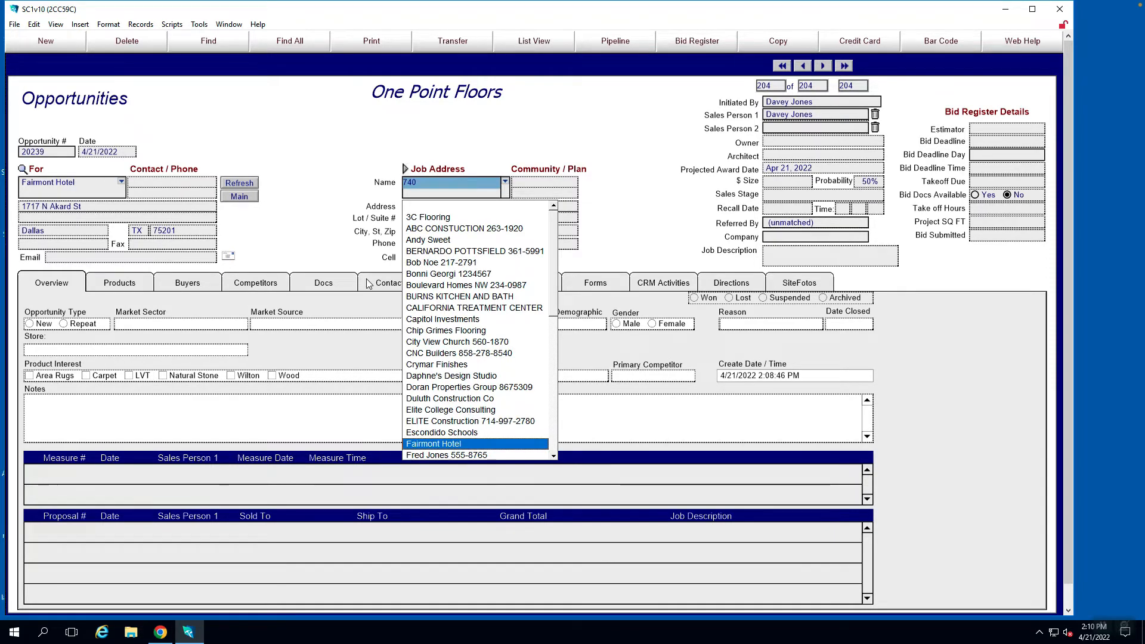
pyautogui.click(312, 173)
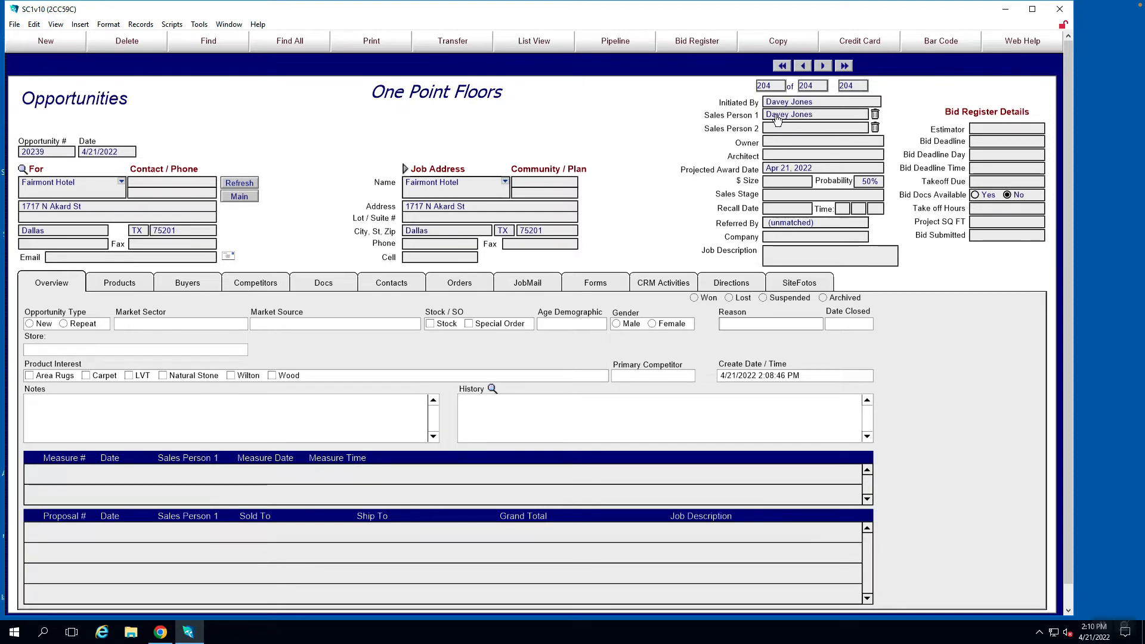
# Clear Sales Person 1 and reselect the salesperson who initiated the opportunity.
pyautogui.click(815, 115)
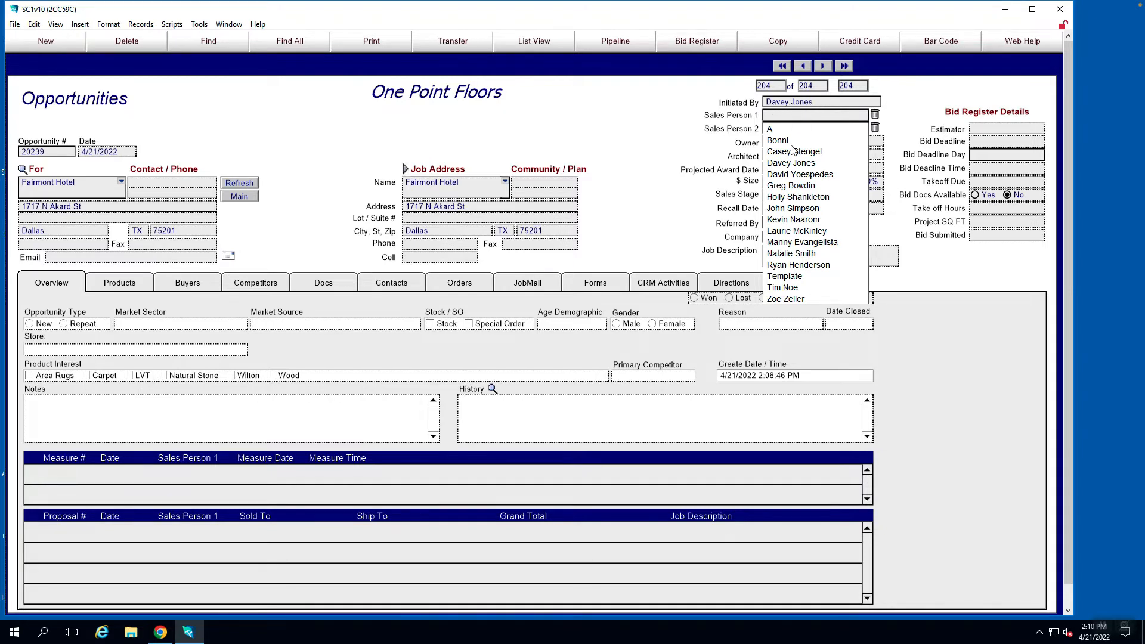
pyautogui.click(624, 156)
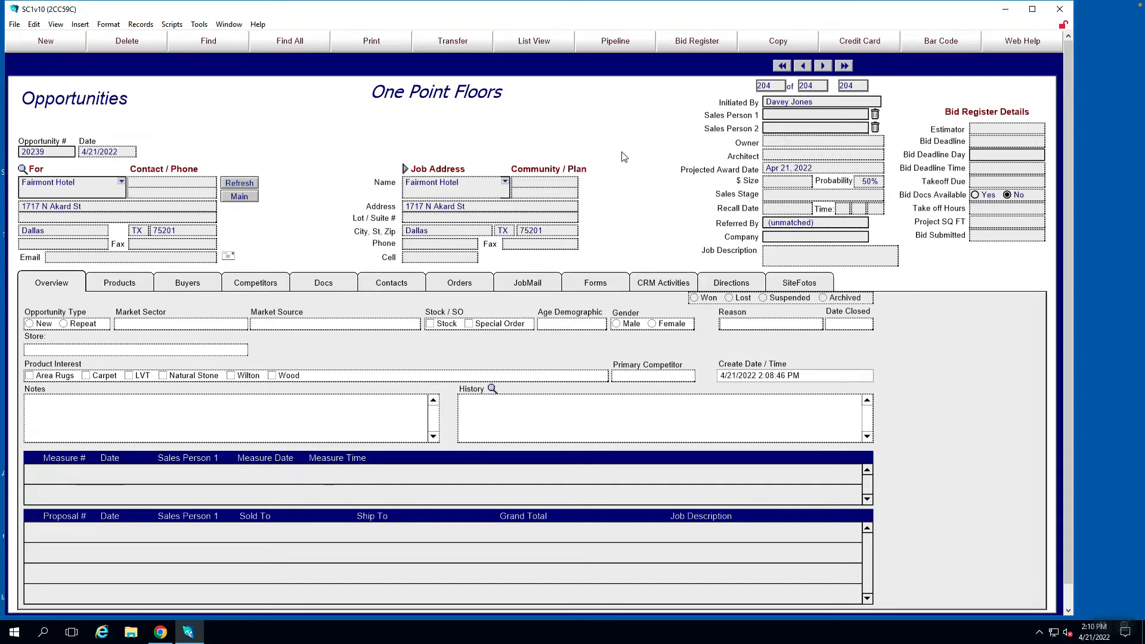
pyautogui.click(771, 117)
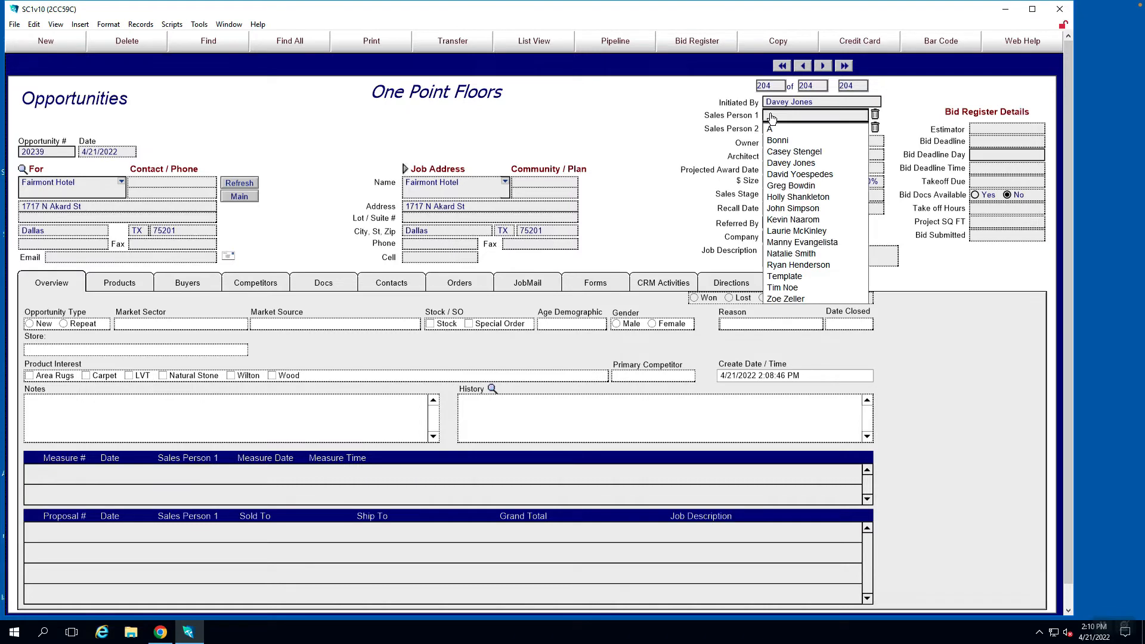
pyautogui.click(793, 164)
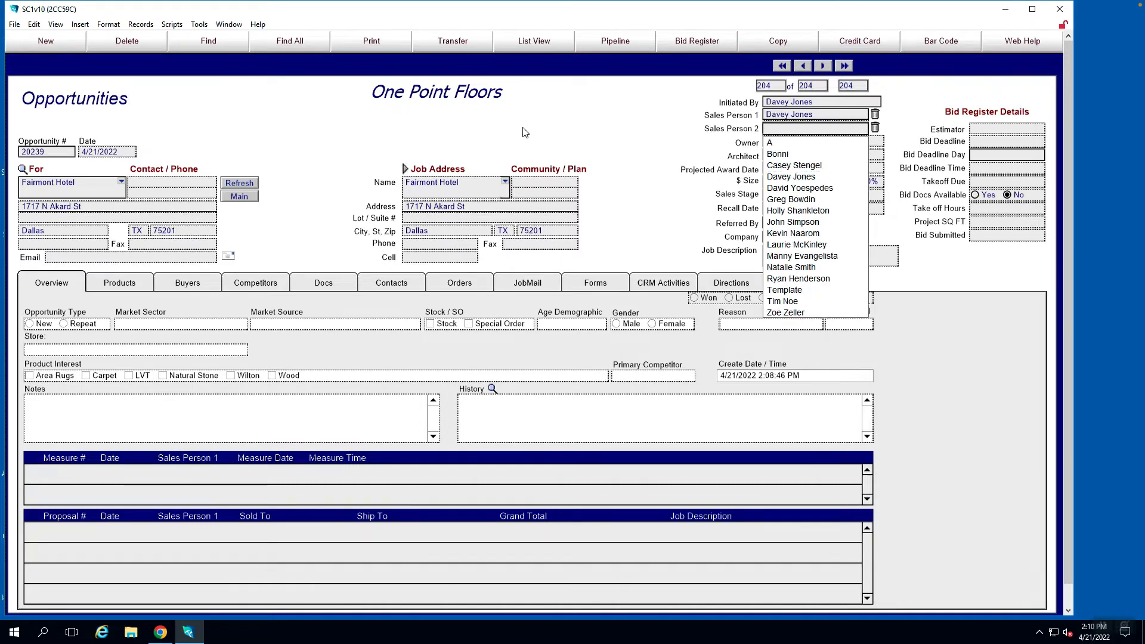
pyautogui.click(322, 158)
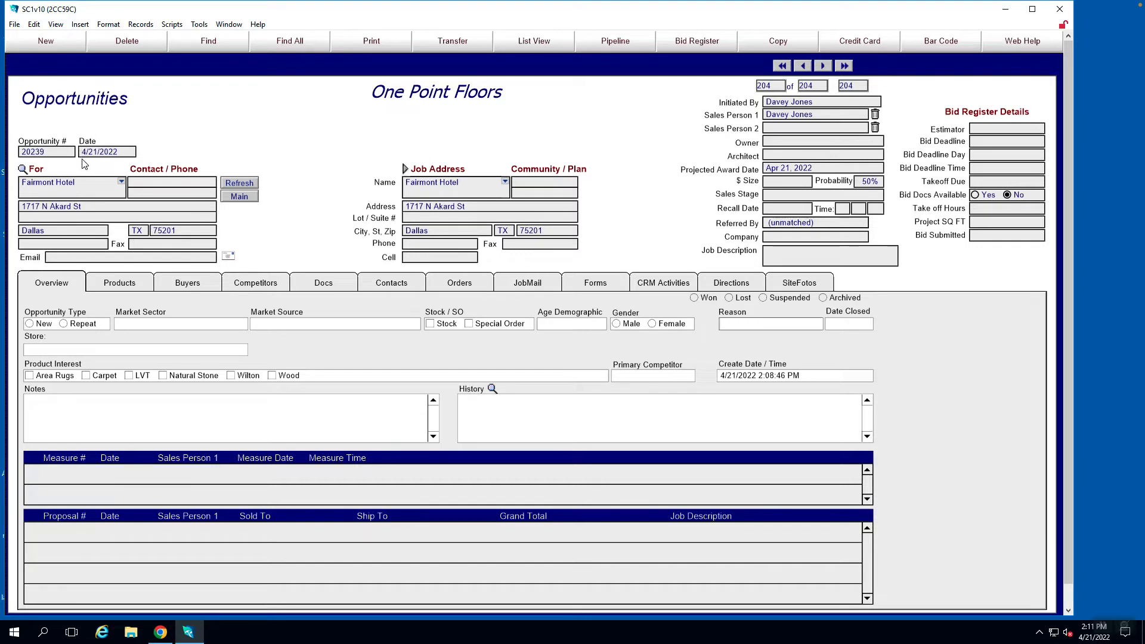
# Set the opportunity's projected award date to May 2, 2022.
pyautogui.click(808, 170)
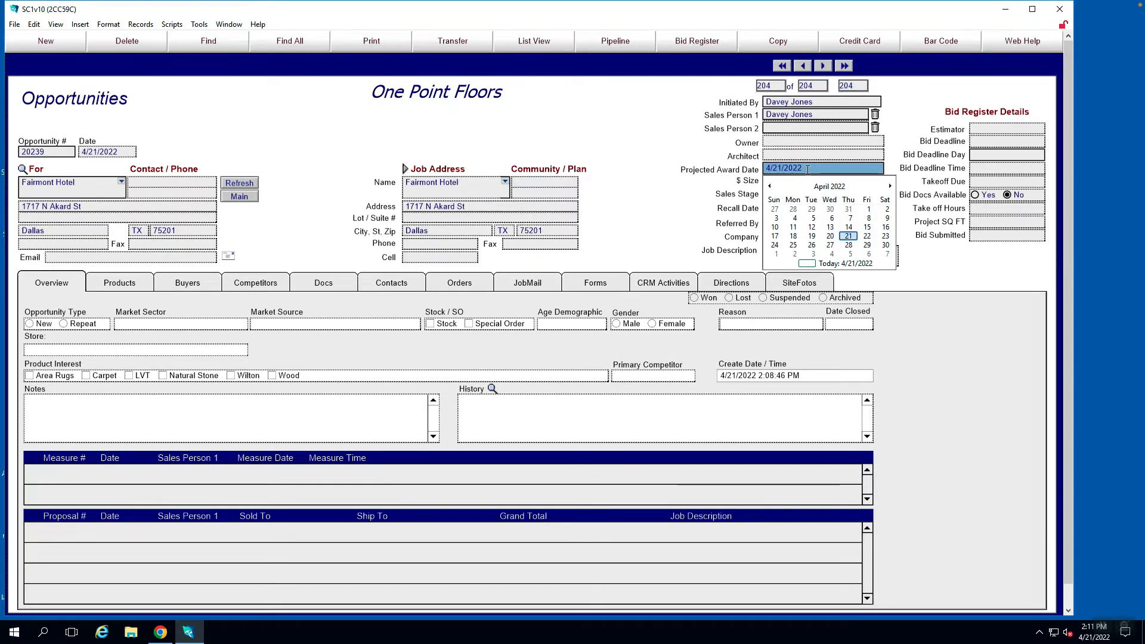
pyautogui.click(890, 187)
pyautogui.click(891, 187)
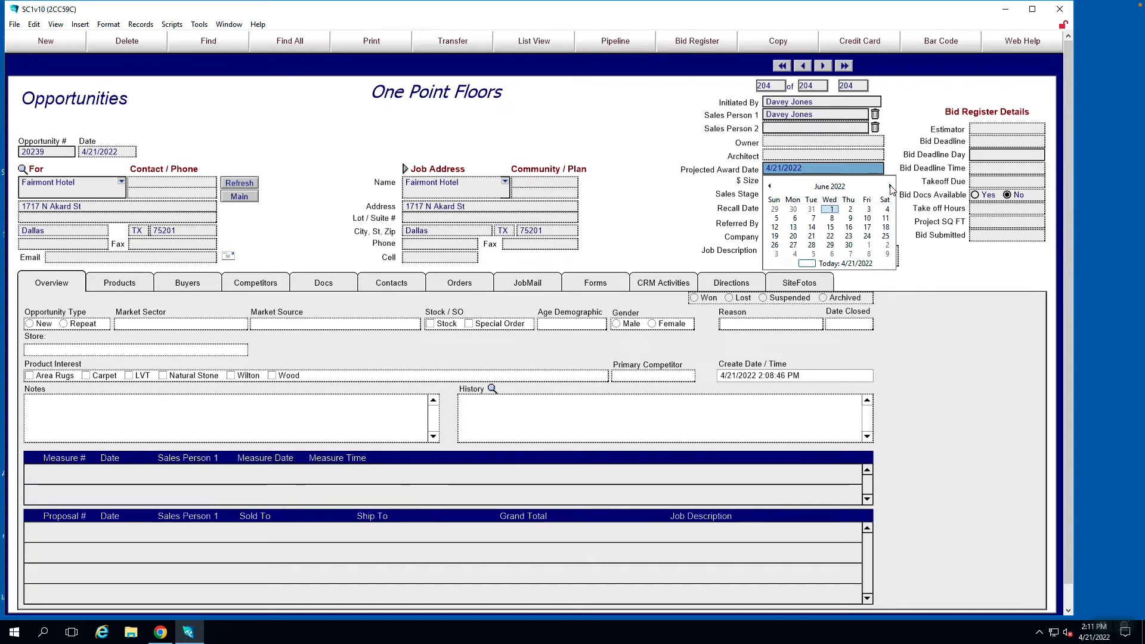
pyautogui.click(769, 187)
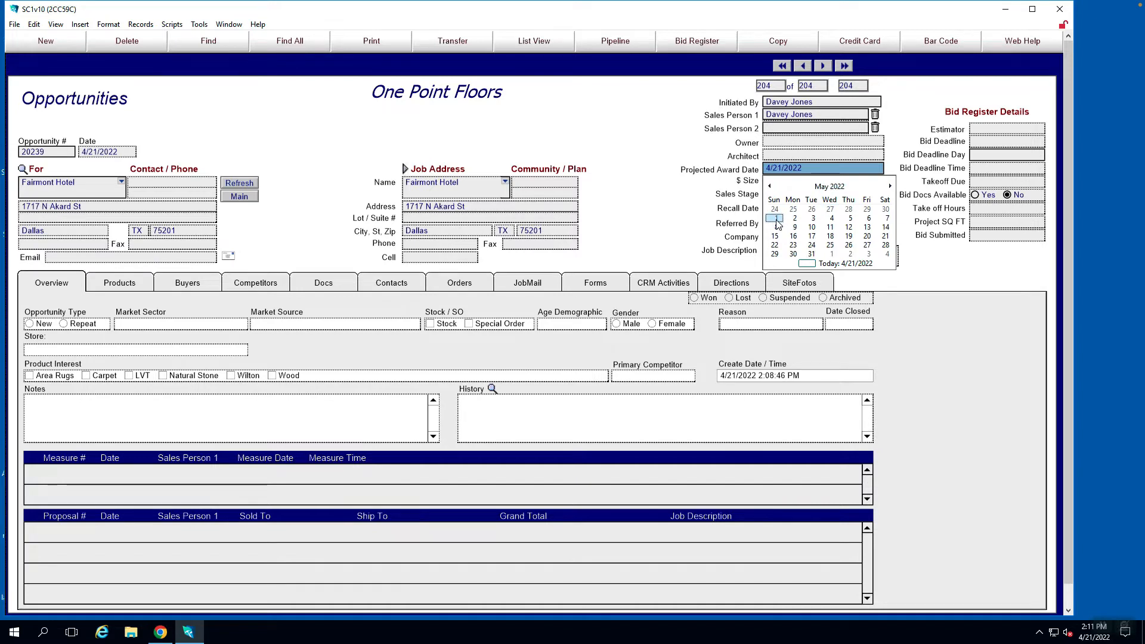
pyautogui.click(795, 218)
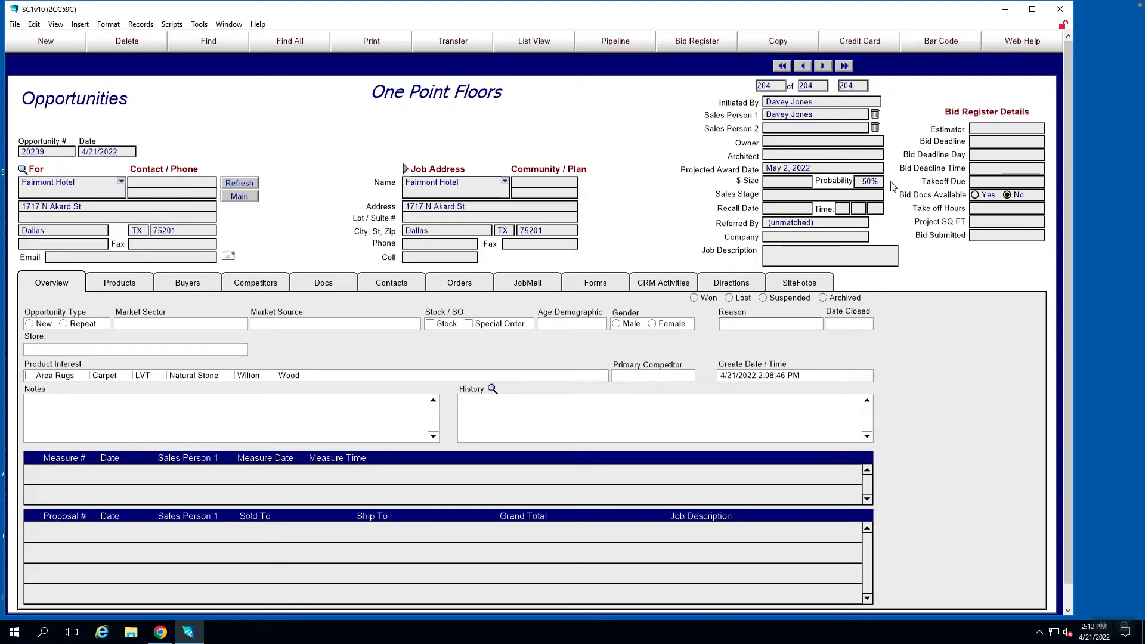
# Set the opportunity's probability to 70% and its dollar size to $50,000.
pyautogui.click(864, 182)
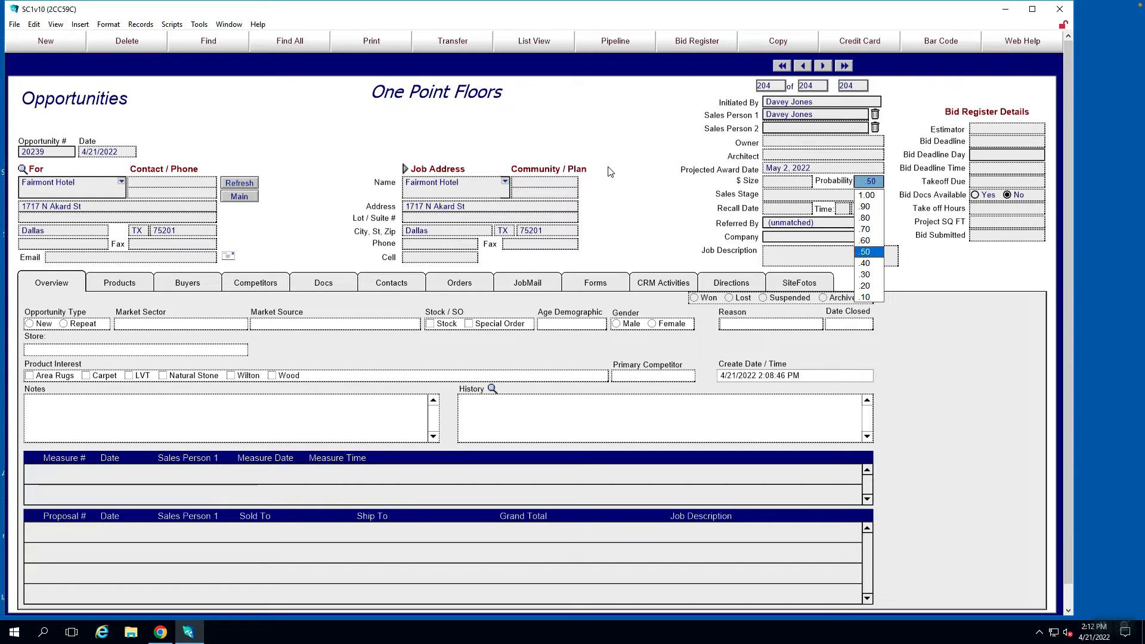
pyautogui.click(871, 229)
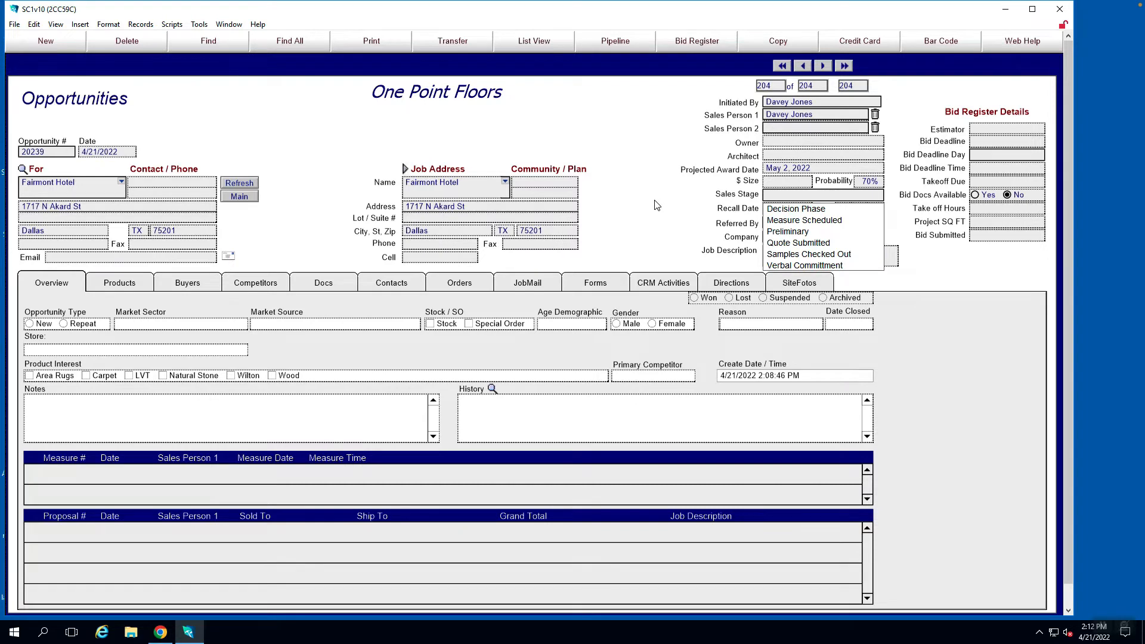
pyautogui.click(778, 183)
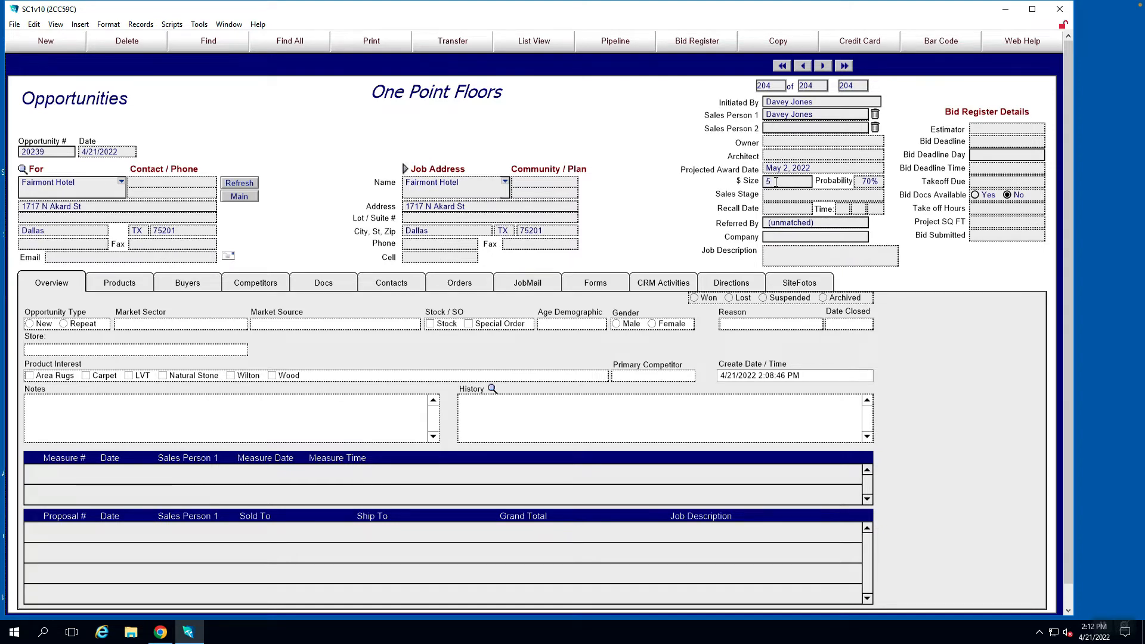
pyautogui.write('50000')
pyautogui.click(684, 185)
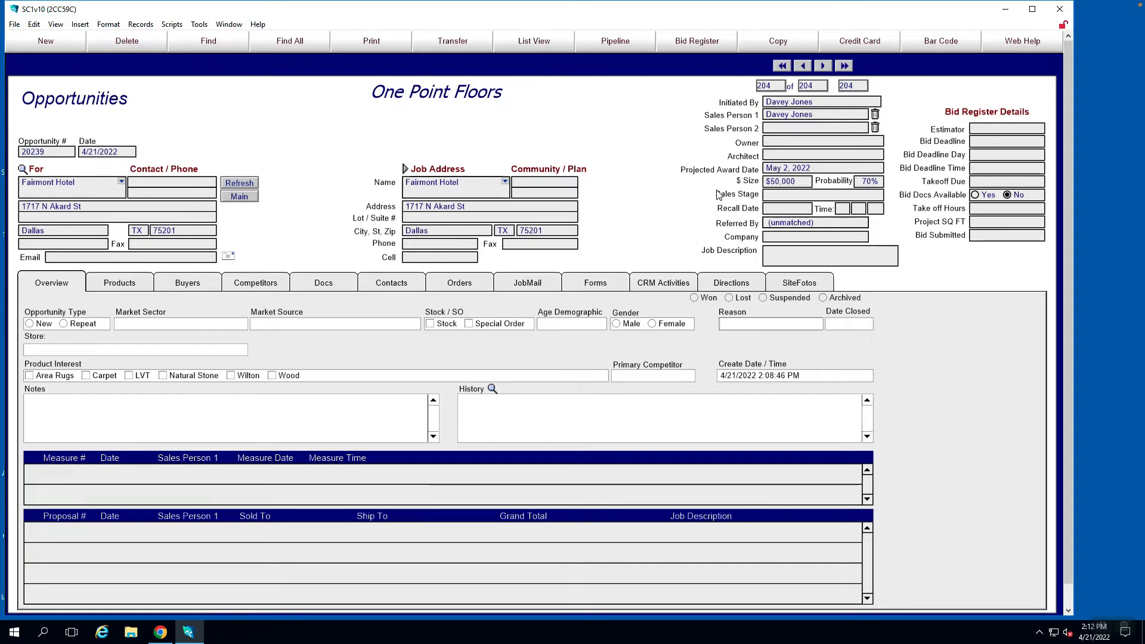
# Set the opportunity's sales stage to Quote Submitted.
pyautogui.click(784, 196)
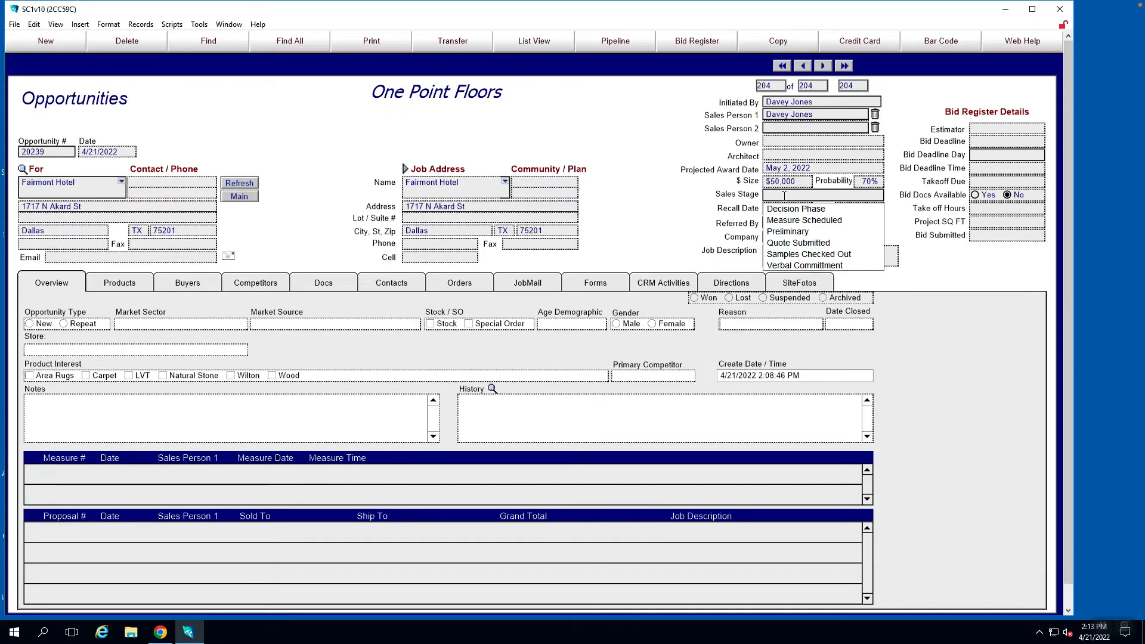
pyautogui.click(786, 233)
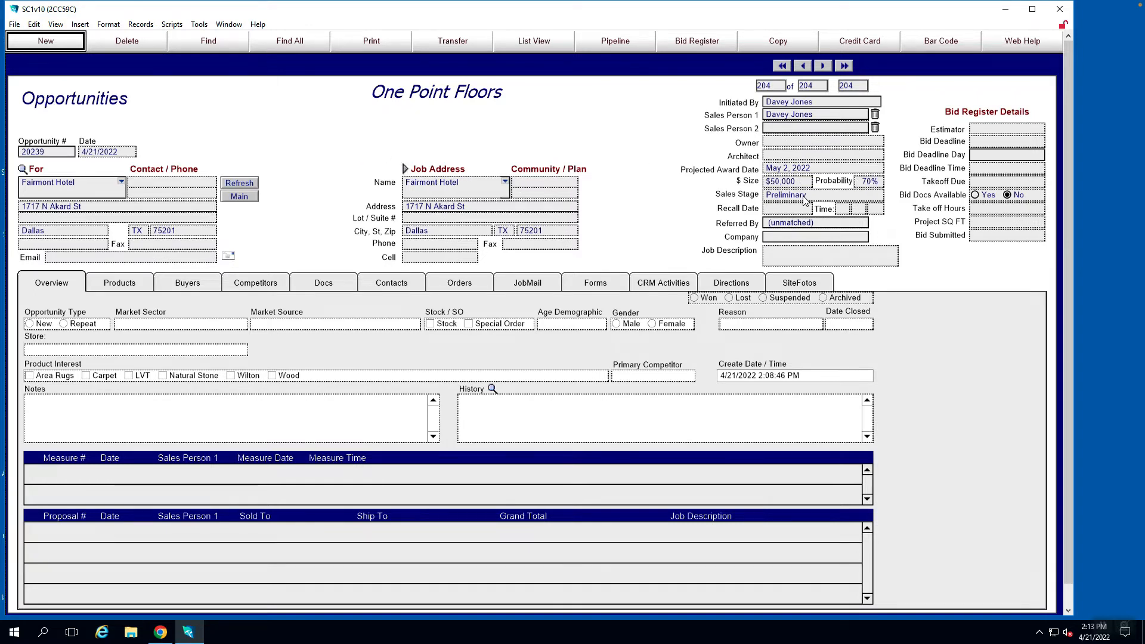
pyautogui.click(797, 197)
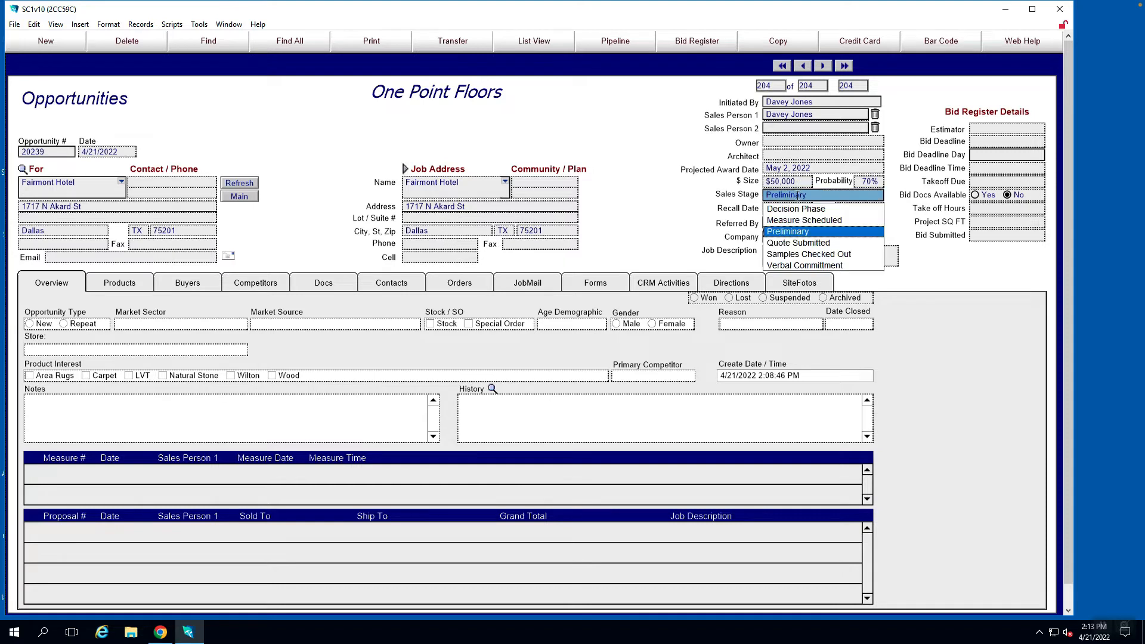
pyautogui.click(797, 243)
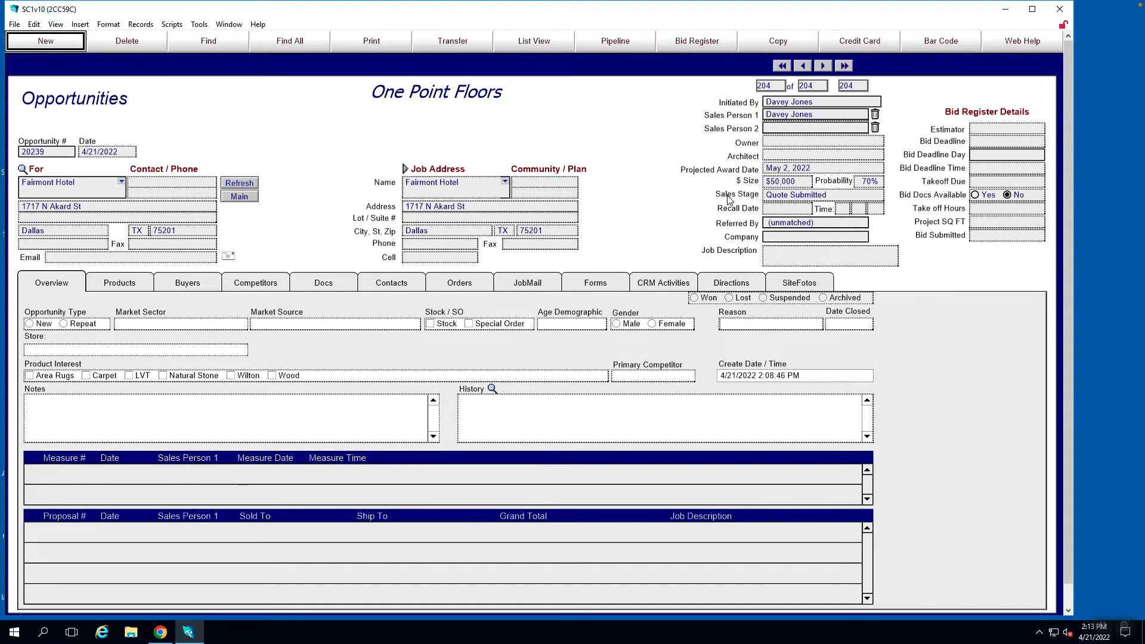
pyautogui.click(814, 199)
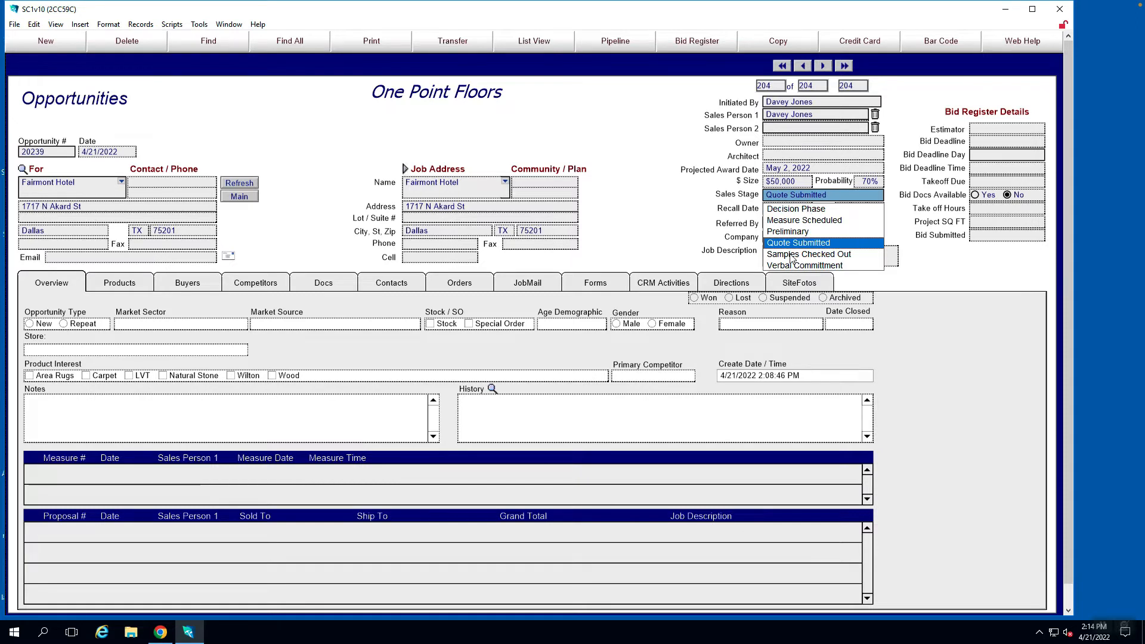
pyautogui.click(650, 196)
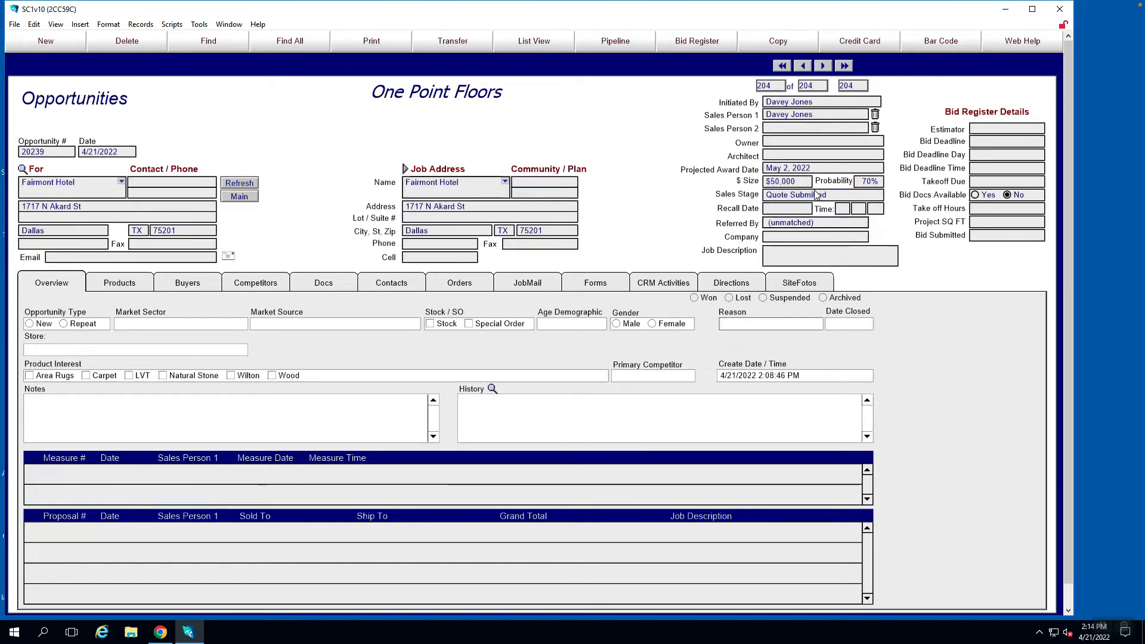
# Enter "Triage unit cafe" as the opportunity's job description.
pyautogui.click(798, 222)
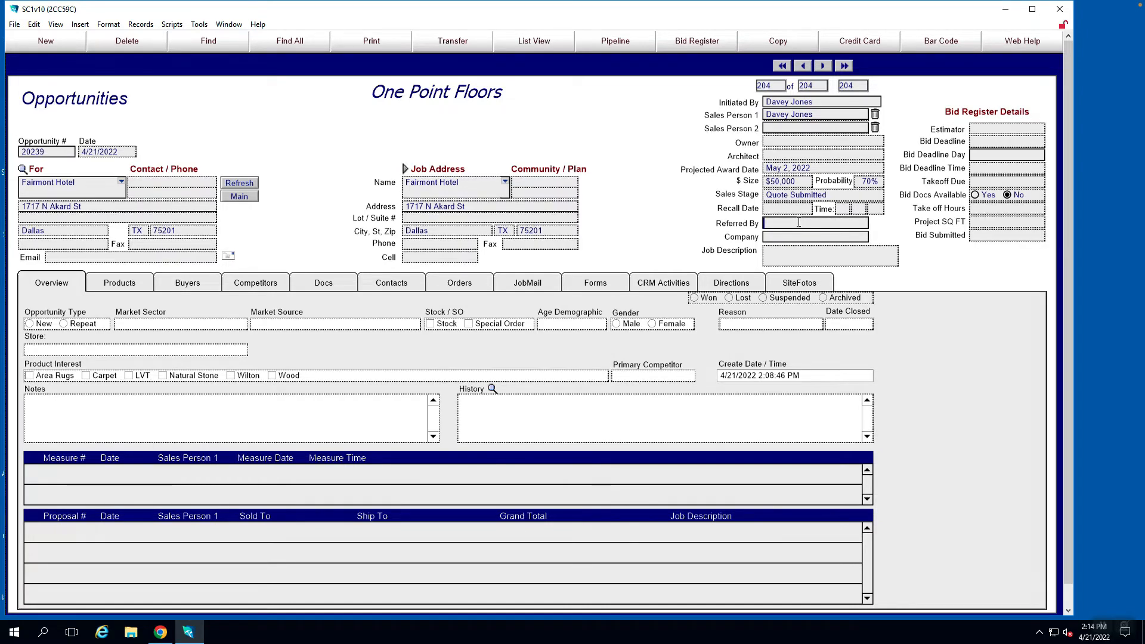
pyautogui.click(651, 206)
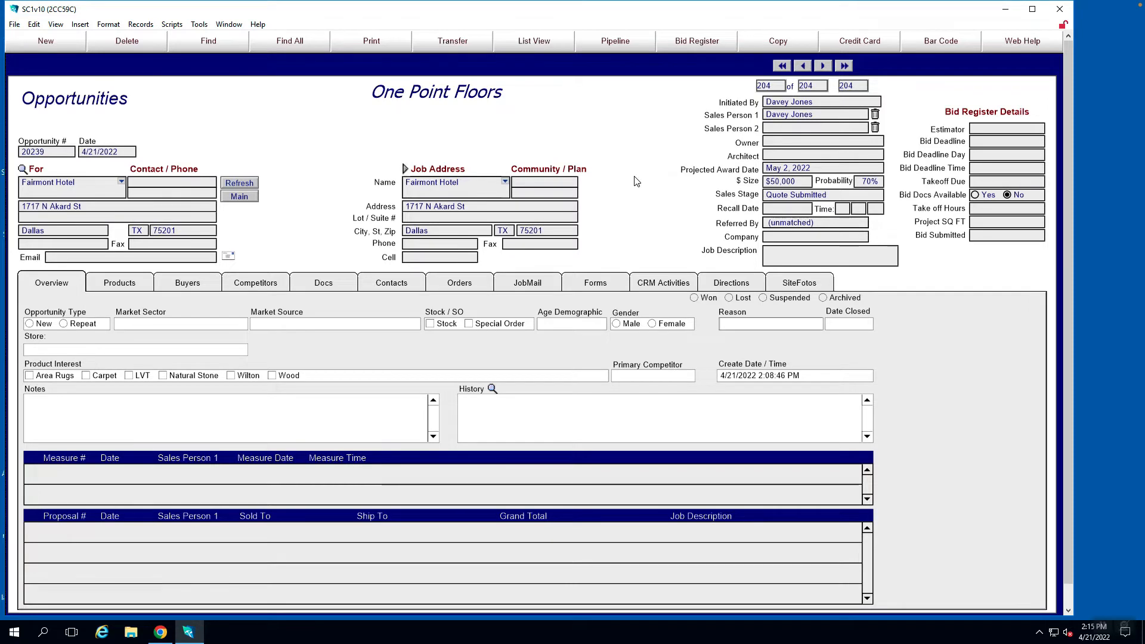
pyautogui.click(771, 252)
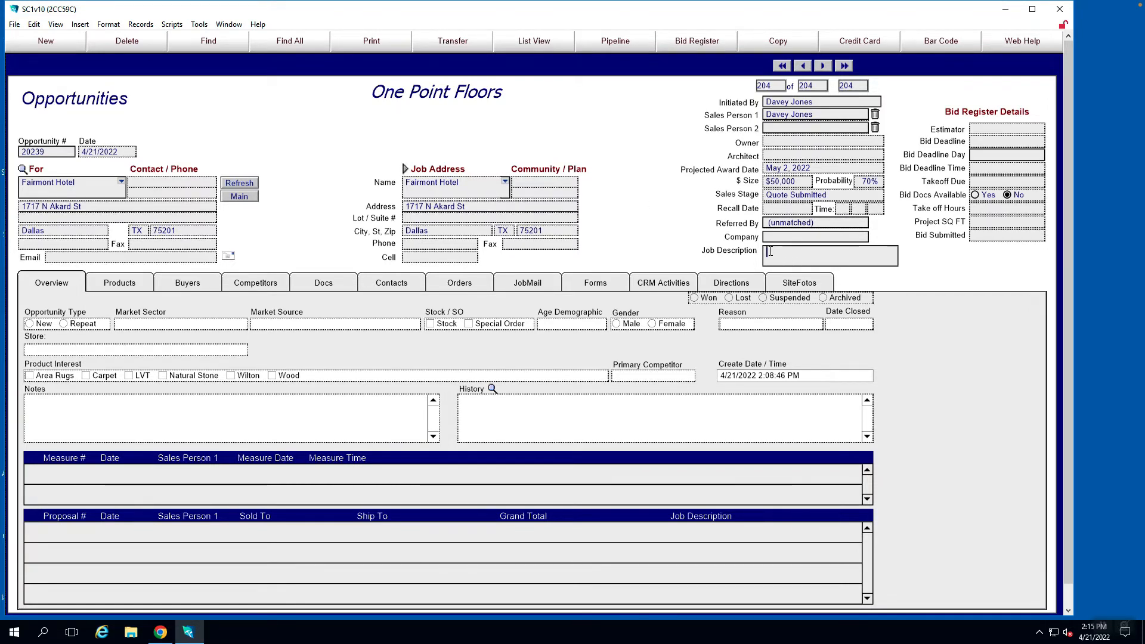
pyautogui.write('Tr')
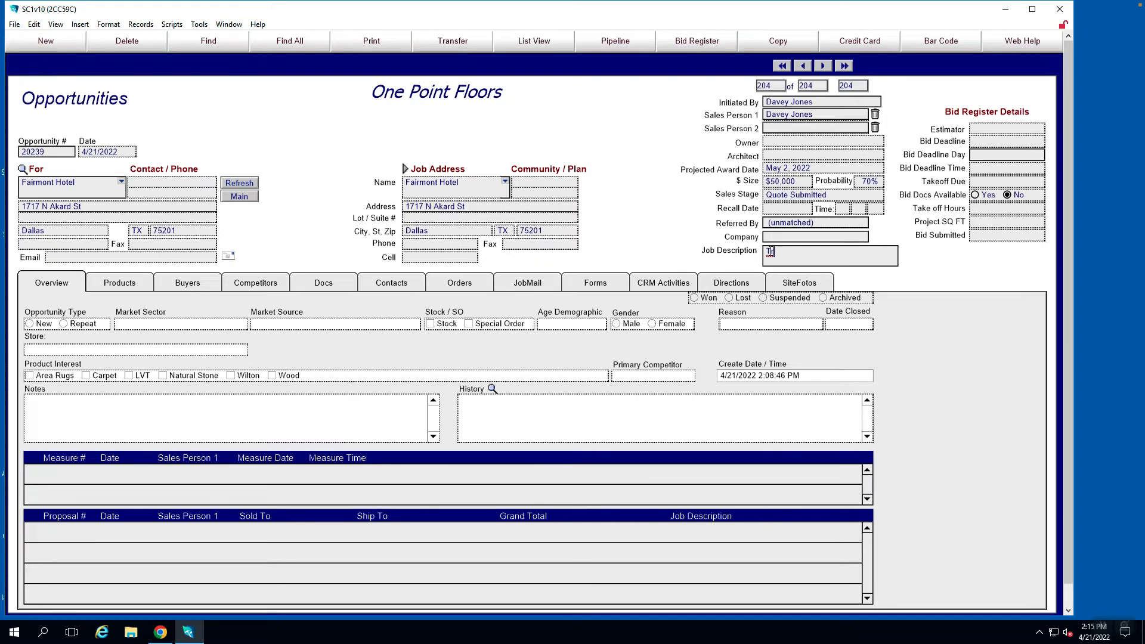
pyautogui.write('iage unit cafe')
pyautogui.click(678, 238)
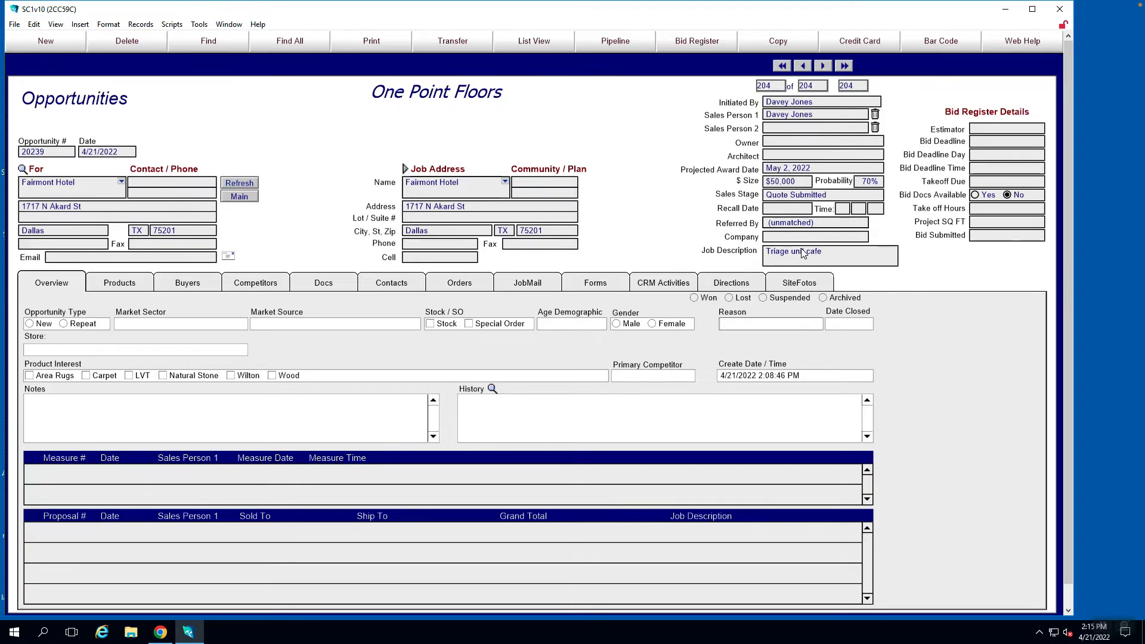
# Create a recall to-do for the opportunity with a due date of Monday, April 25, 2022.
pyautogui.click(775, 214)
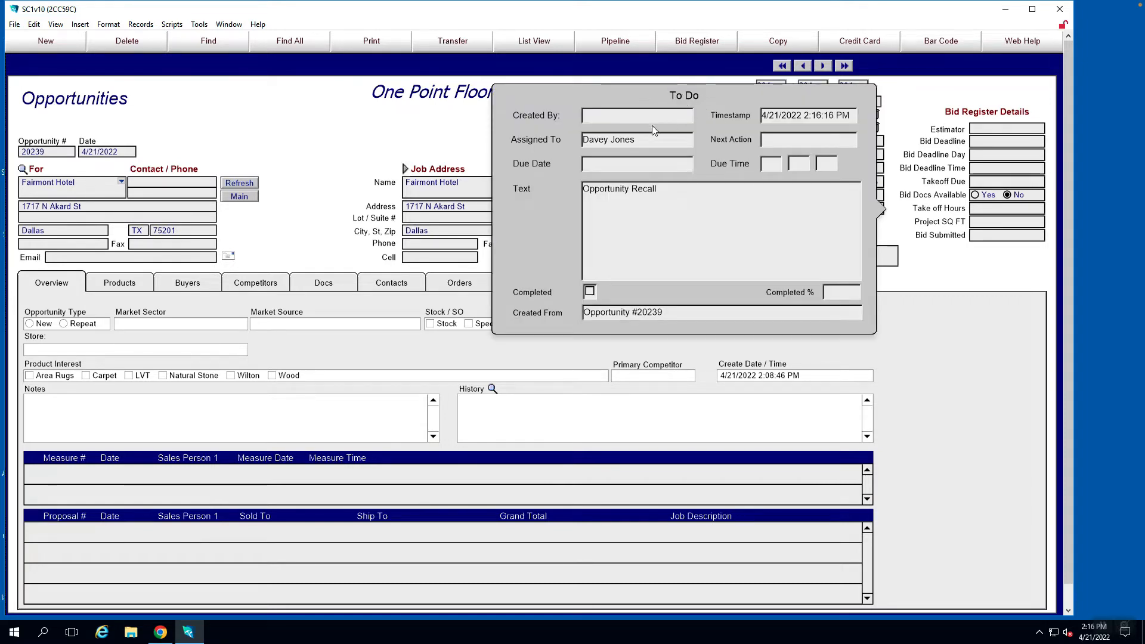
pyautogui.click(618, 140)
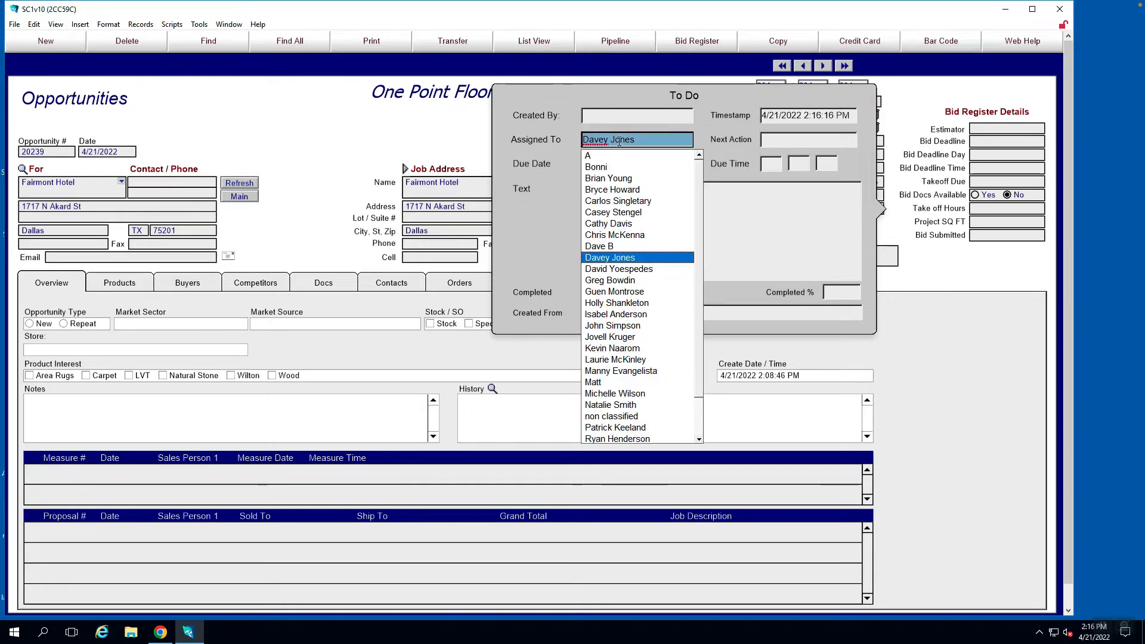
pyautogui.click(708, 139)
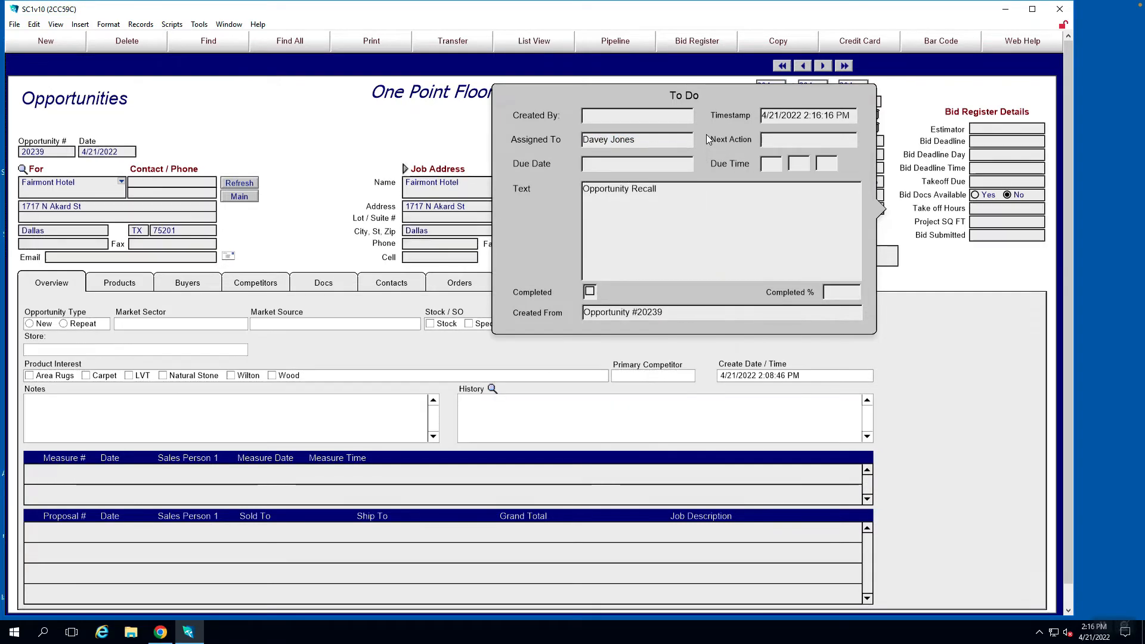
pyautogui.click(623, 166)
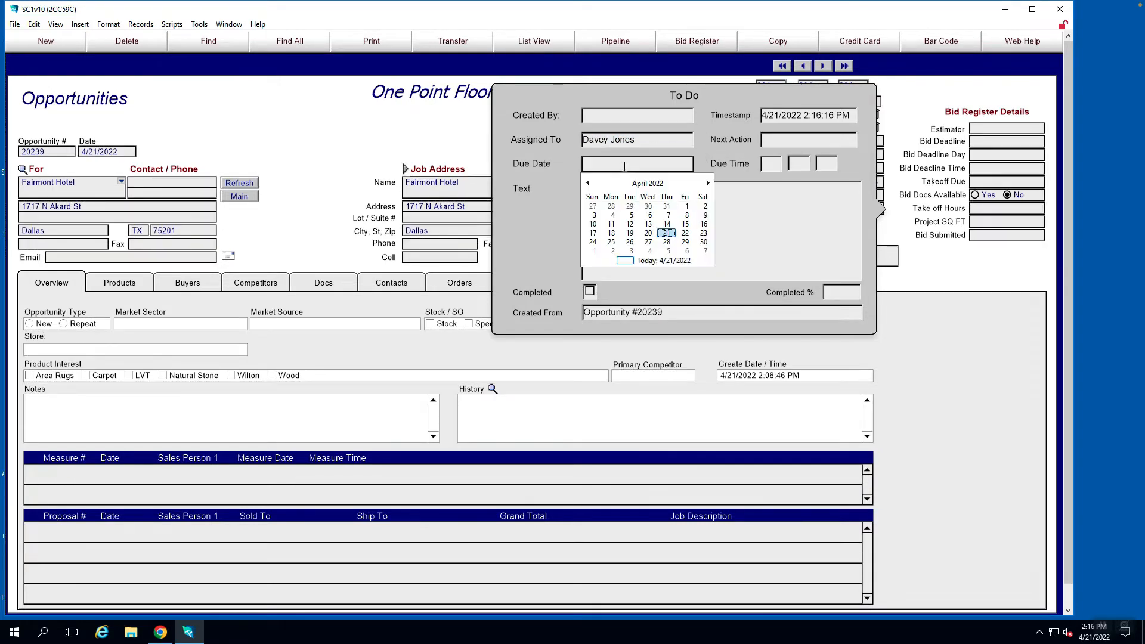
pyautogui.click(611, 242)
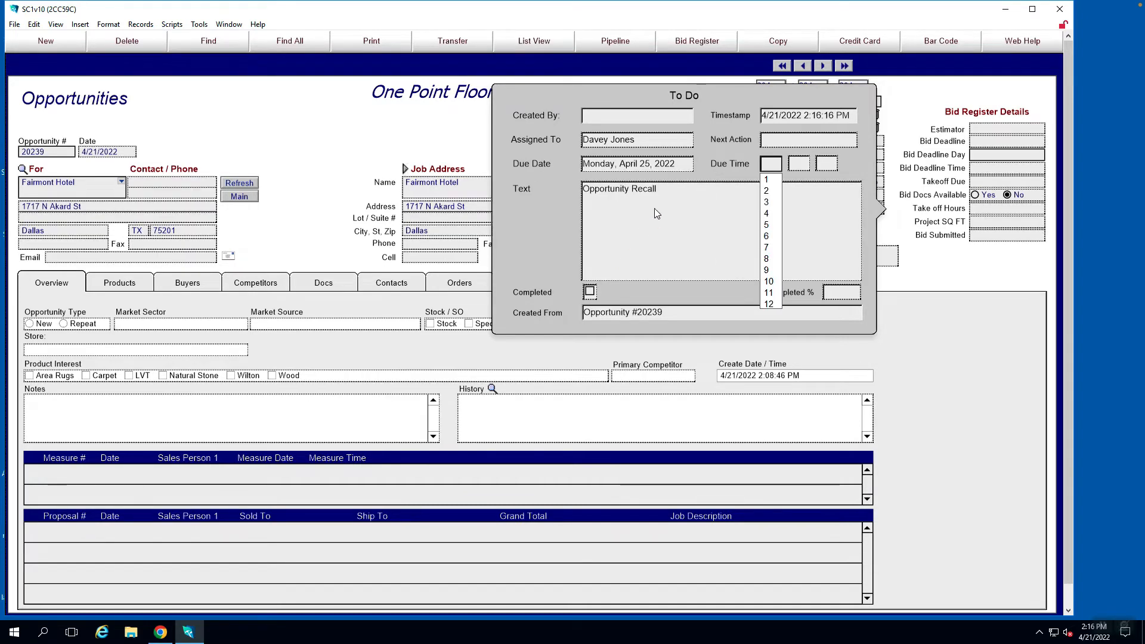
pyautogui.click(705, 173)
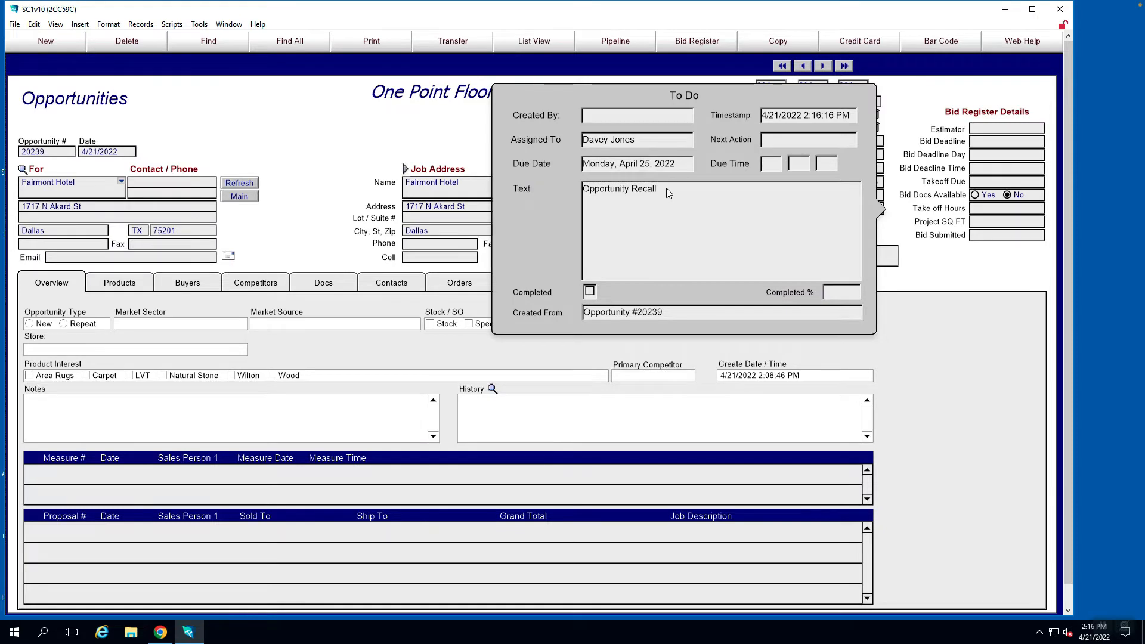
# Add "be sure to phone them and ask for" plus the contact's name to the to-do text, and set its next action to "Phone call".
pyautogui.click(667, 188)
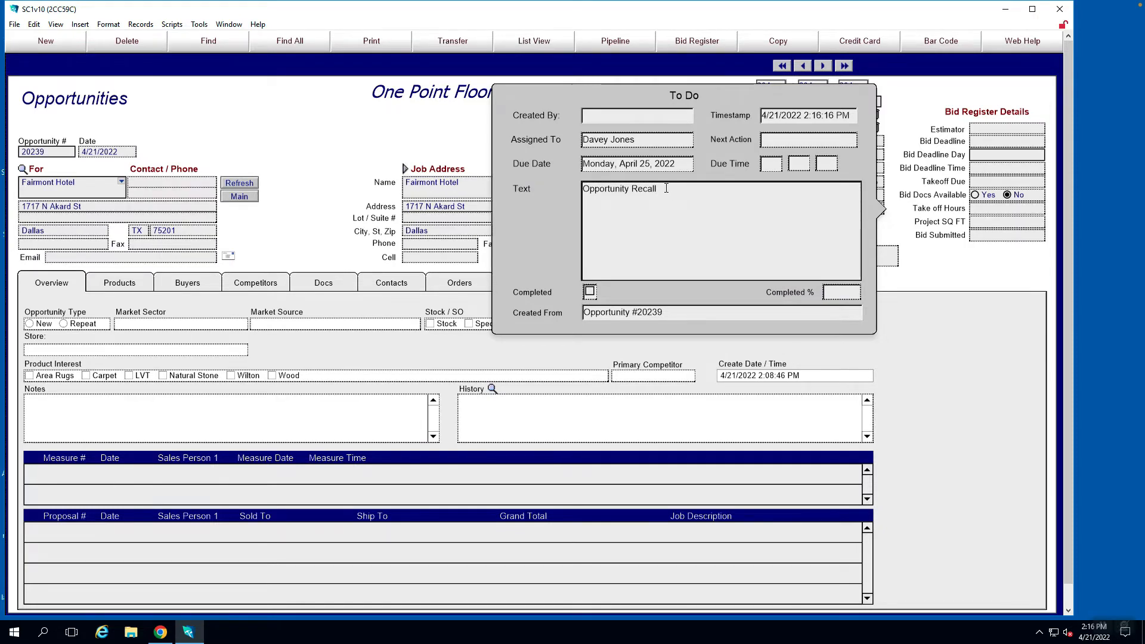
pyautogui.write('be sure to phone them and ask for Jennifer')
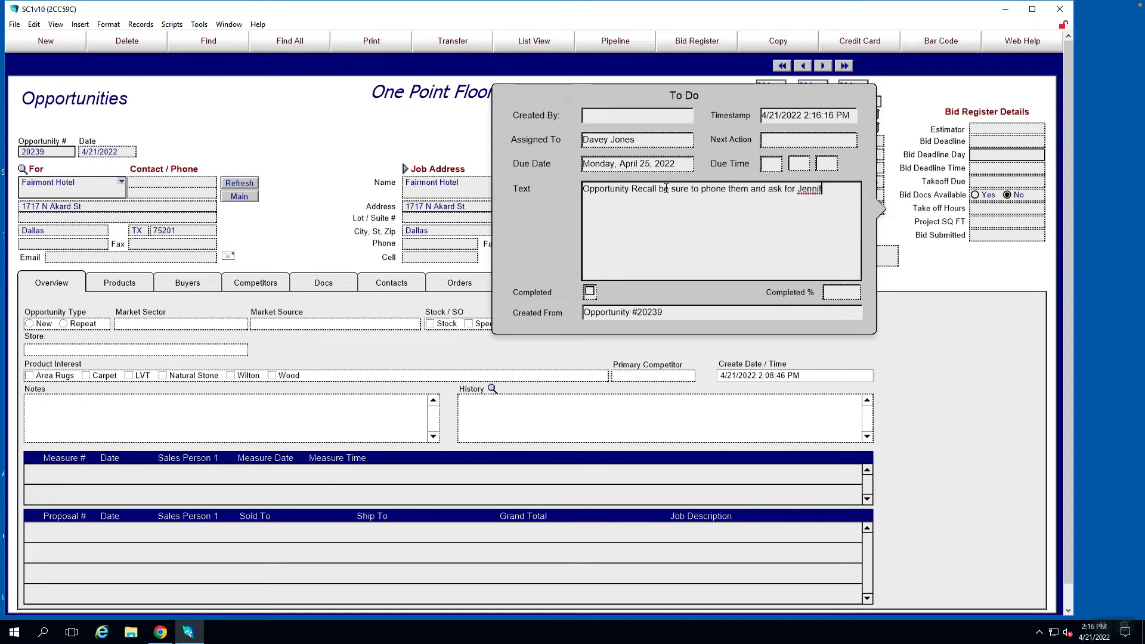
pyautogui.click(790, 140)
pyautogui.write('P')
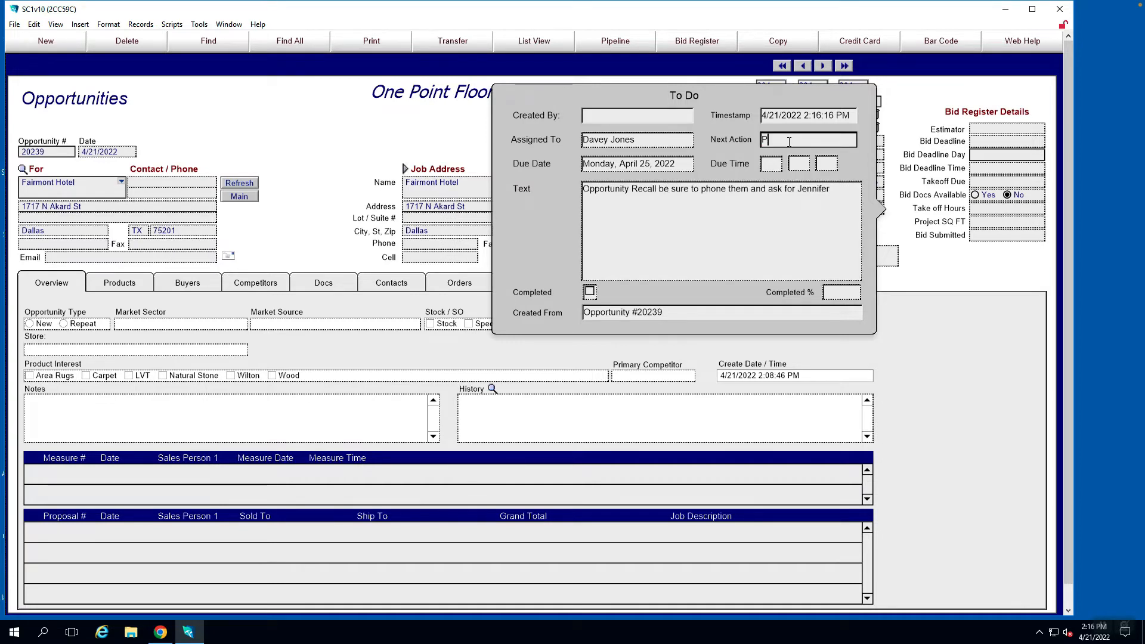
pyautogui.write('hone call')
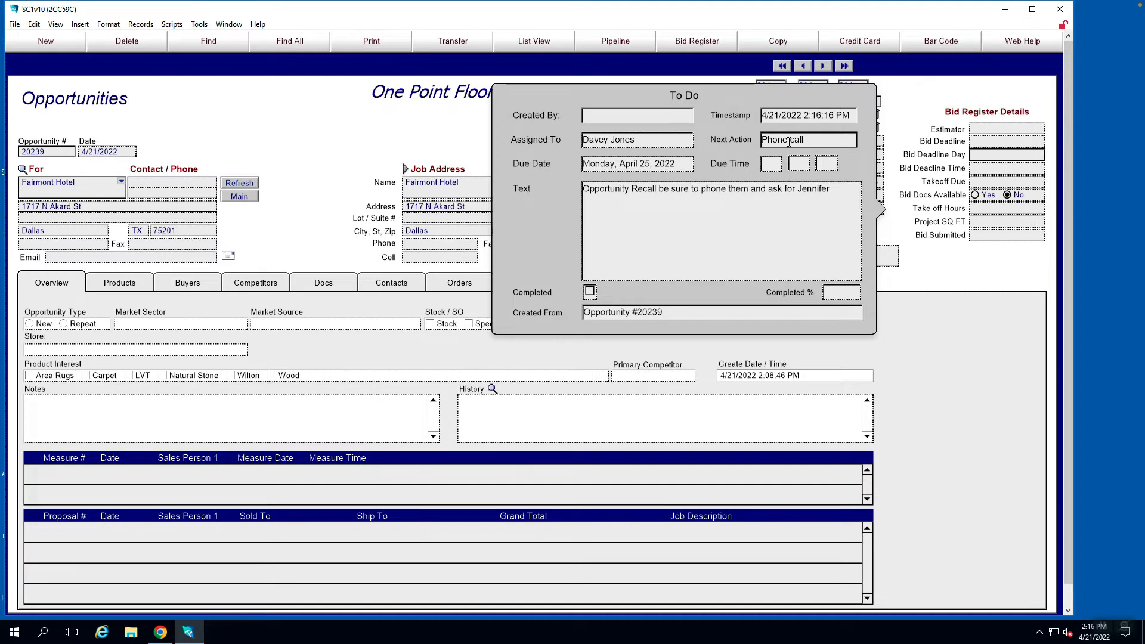
pyautogui.click(654, 167)
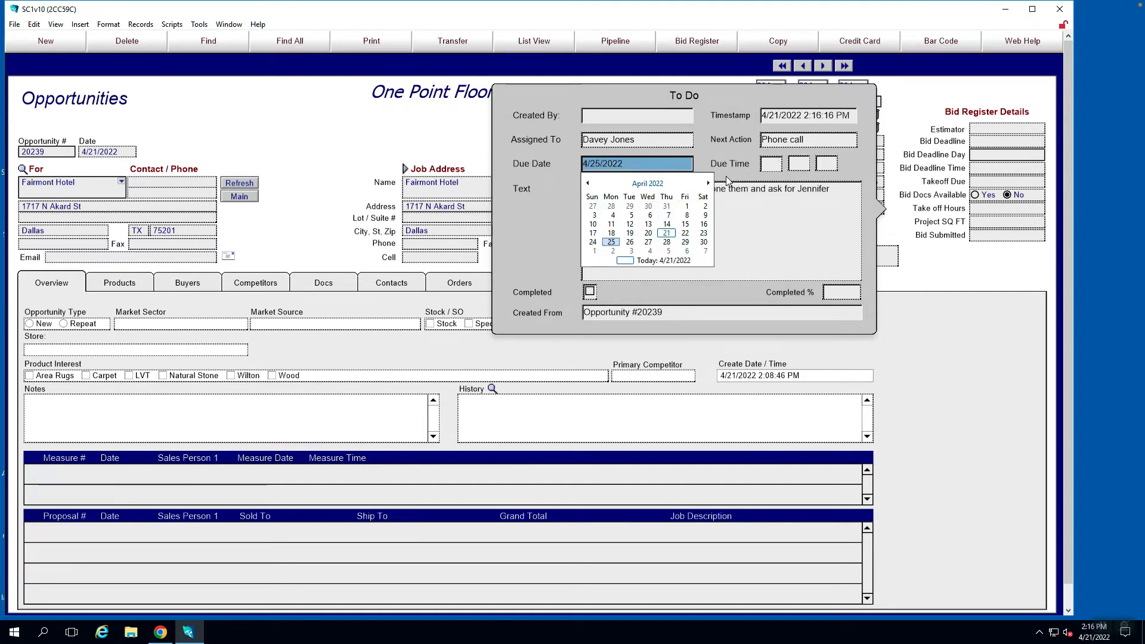
pyautogui.click(733, 176)
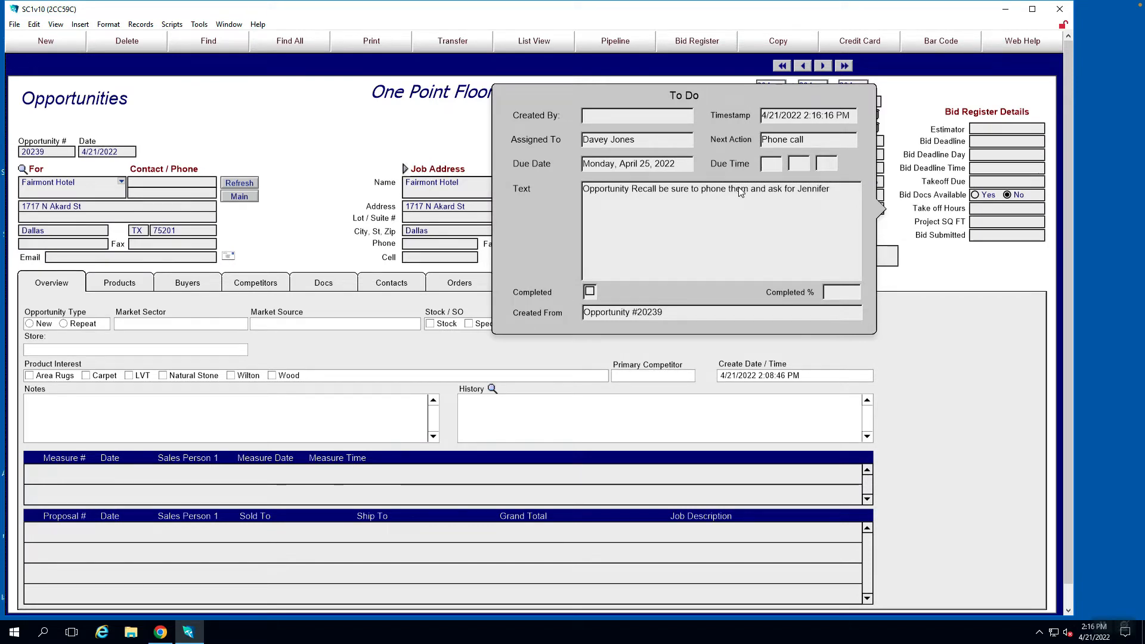
pyautogui.click(411, 155)
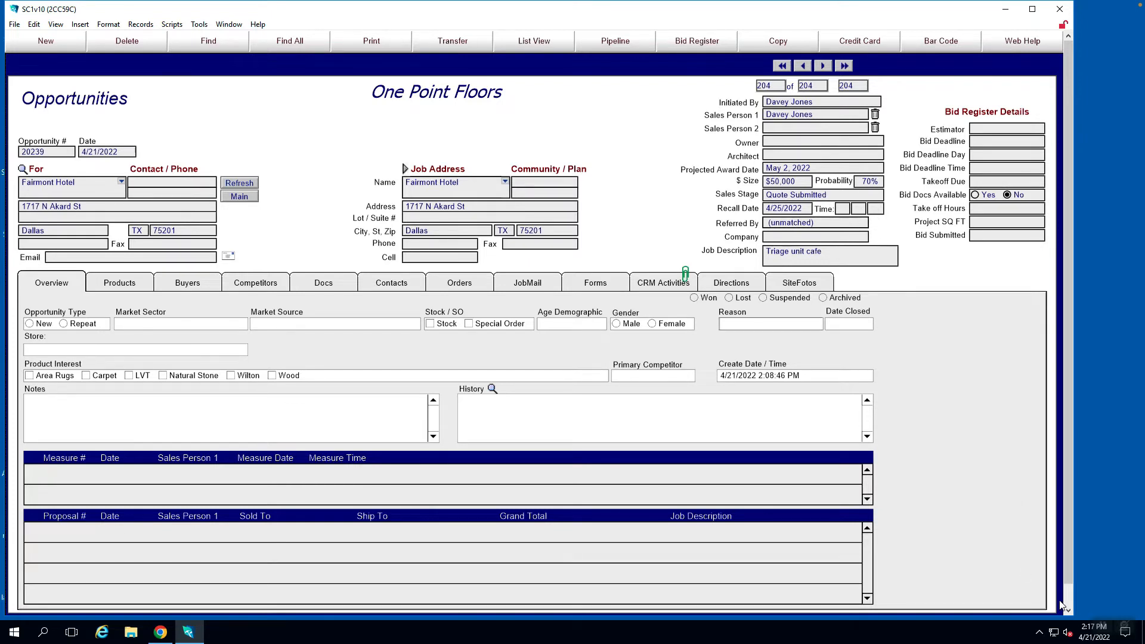
# Review the Fairmont Hotel to-do due 4/25/2022 on the dashboard and open its linked opportunity.
pyautogui.scroll(-2, 1068, 606)
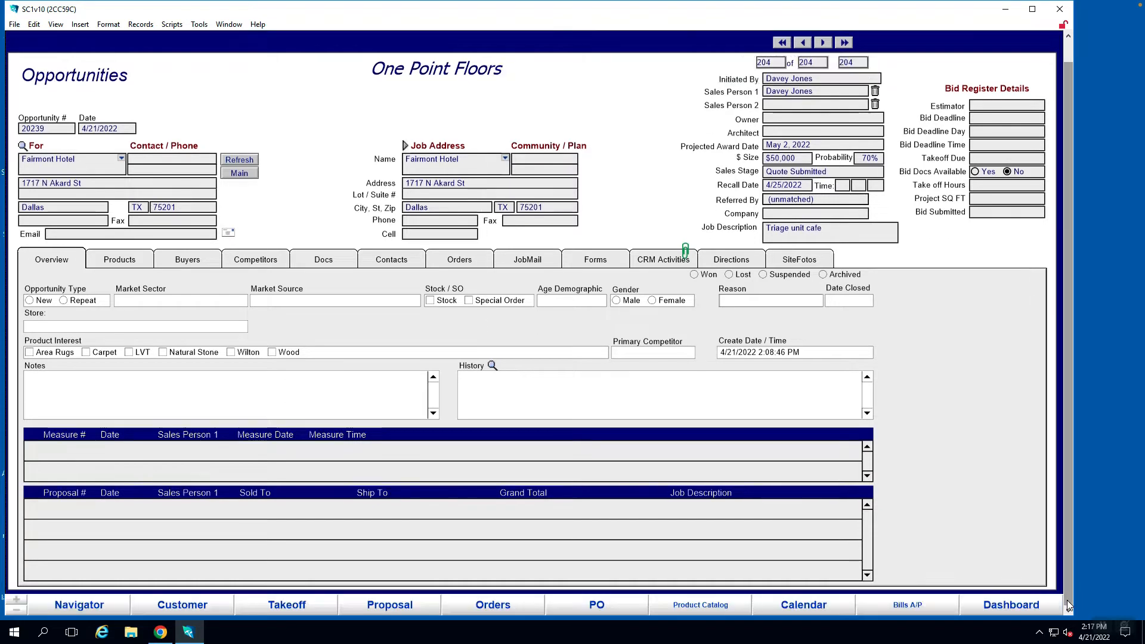
pyautogui.click(65, 605)
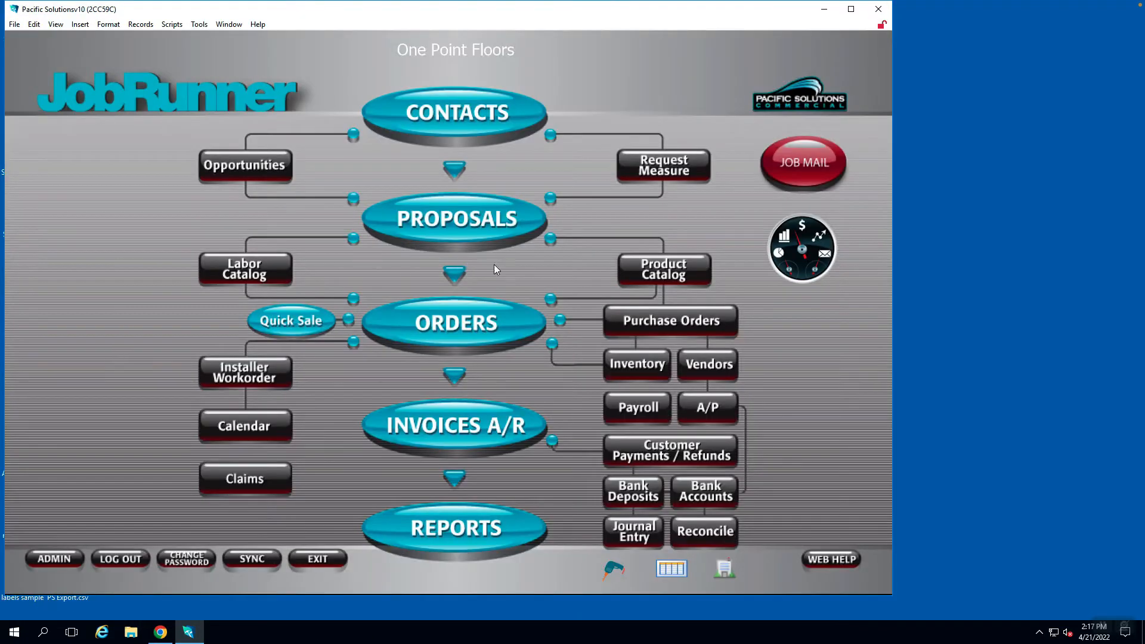
pyautogui.click(796, 245)
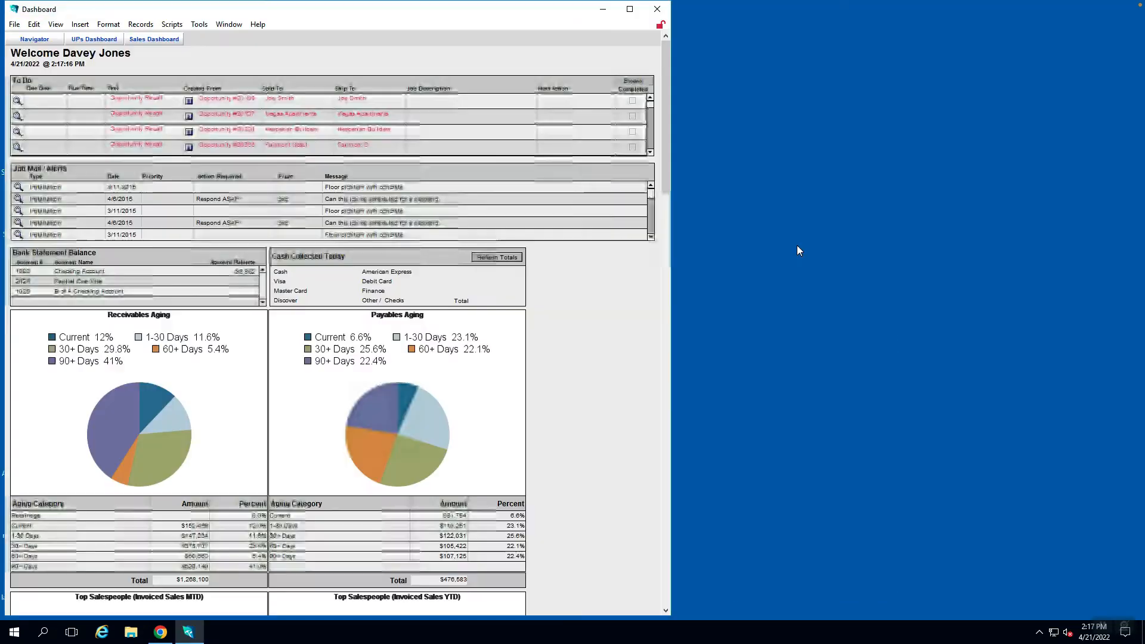
pyautogui.moveTo(649, 106); pyautogui.dragTo(650, 150)
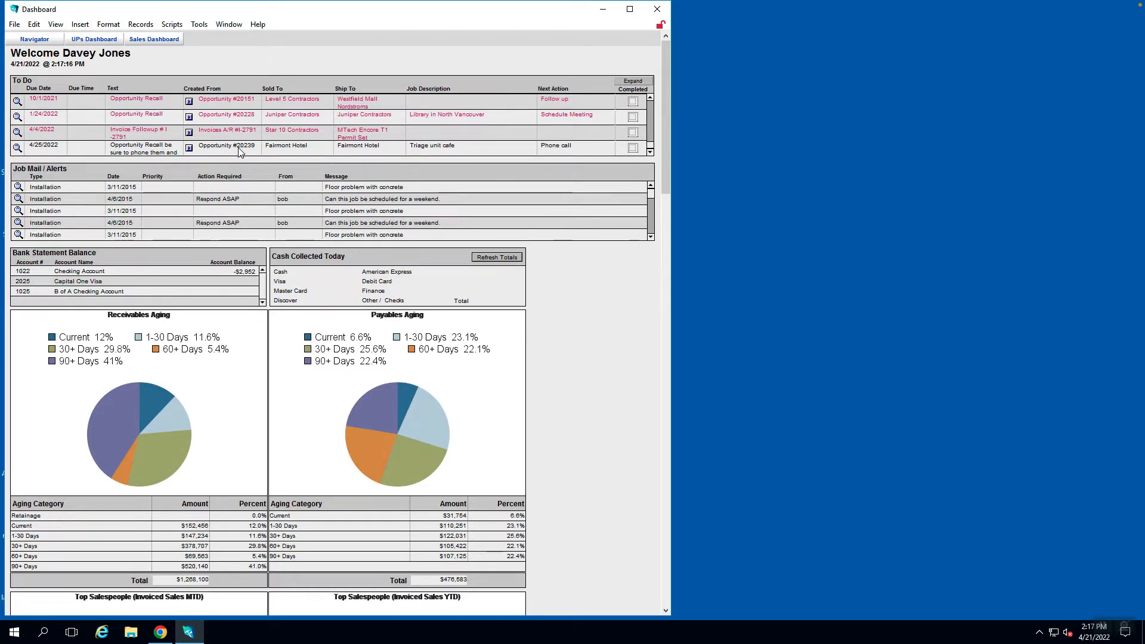
pyautogui.click(17, 148)
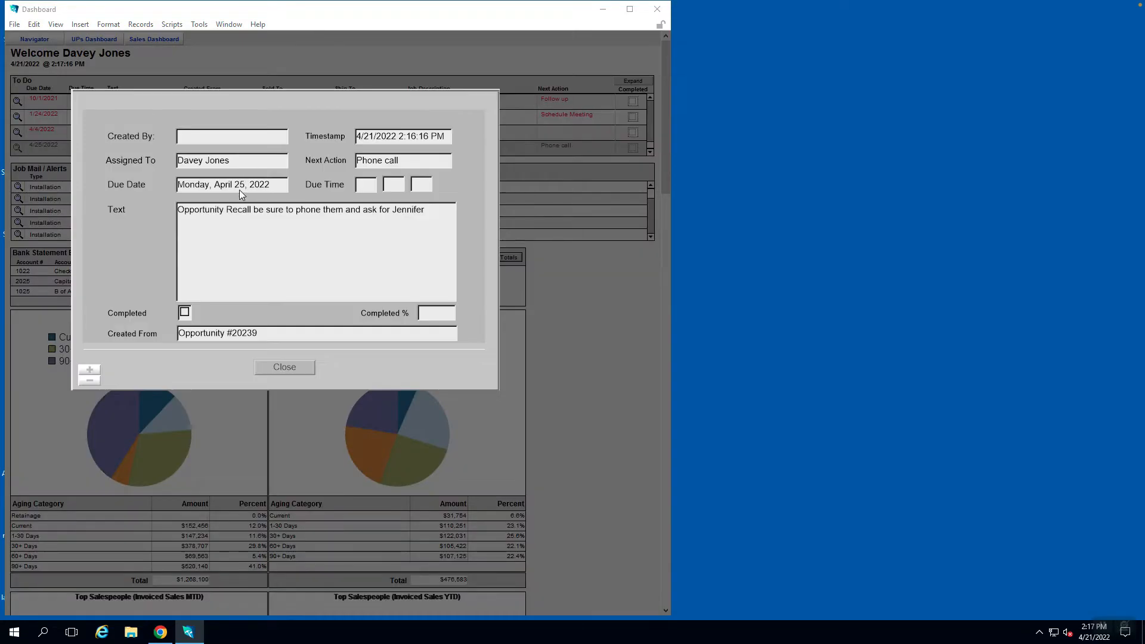
pyautogui.click(285, 366)
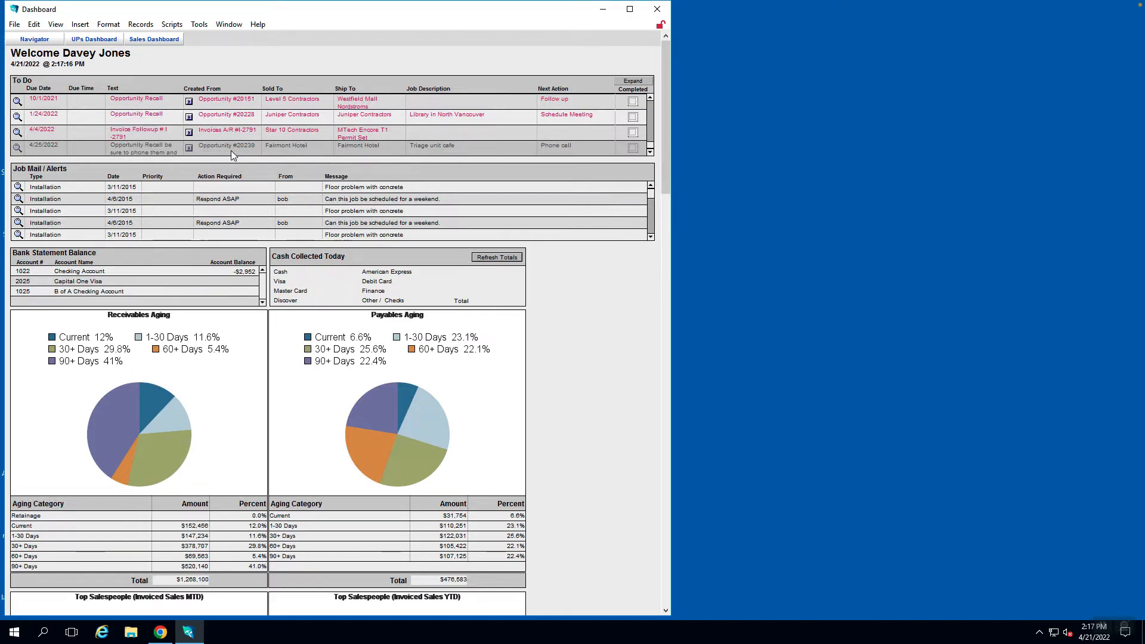
pyautogui.click(189, 149)
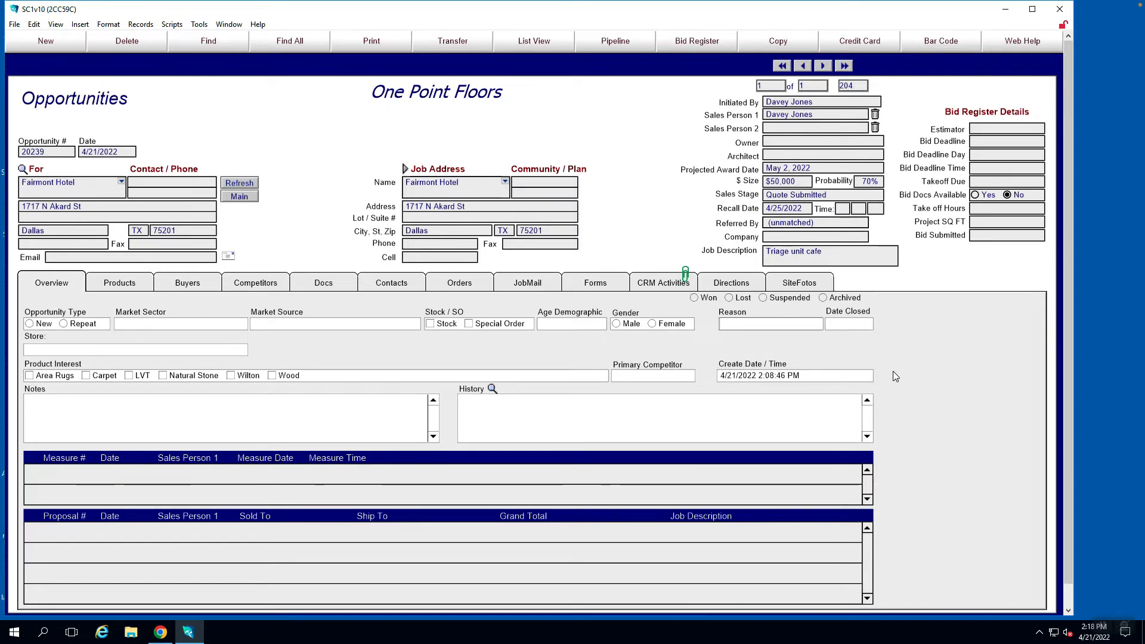
# Set the opportunity type to New and the market sector to Hospitality.
pyautogui.click(30, 324)
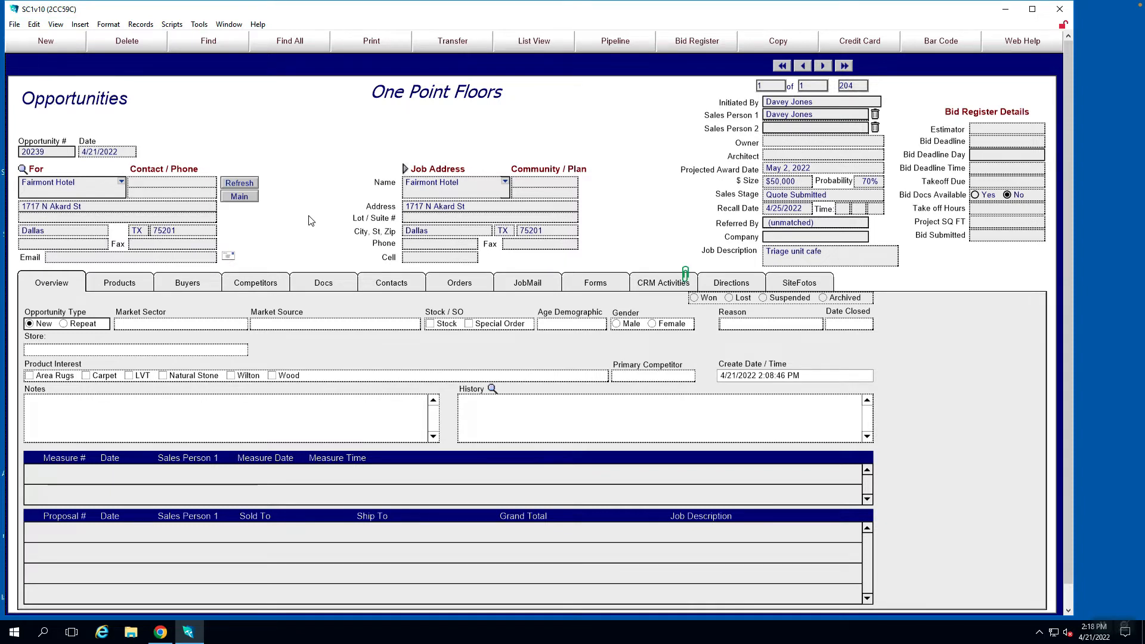
pyautogui.click(179, 324)
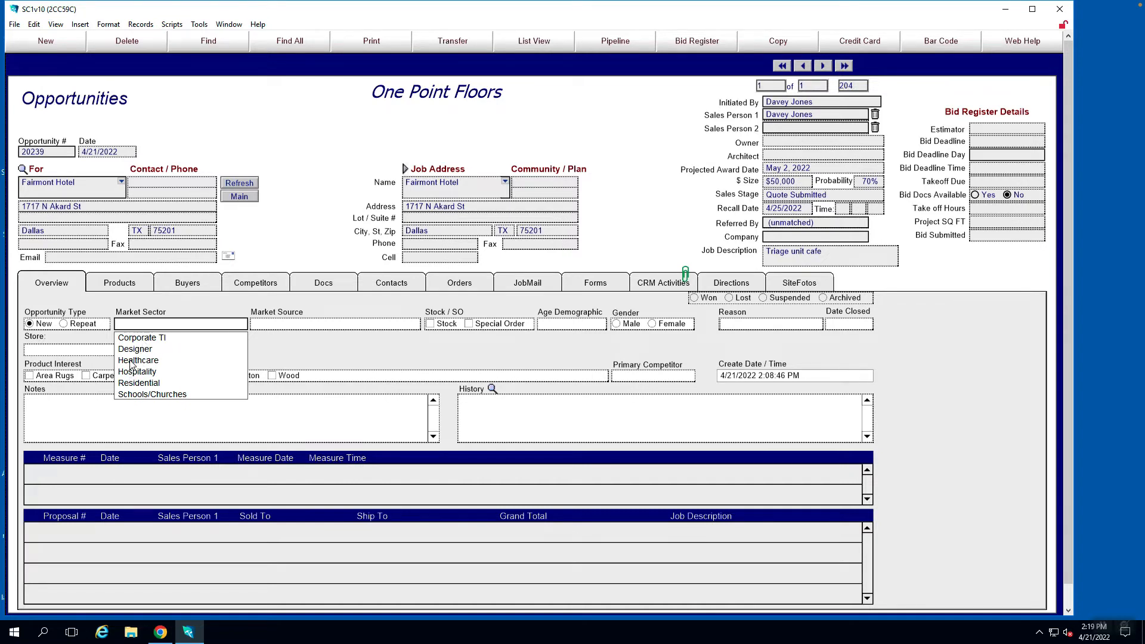
pyautogui.click(132, 360)
pyautogui.click(152, 324)
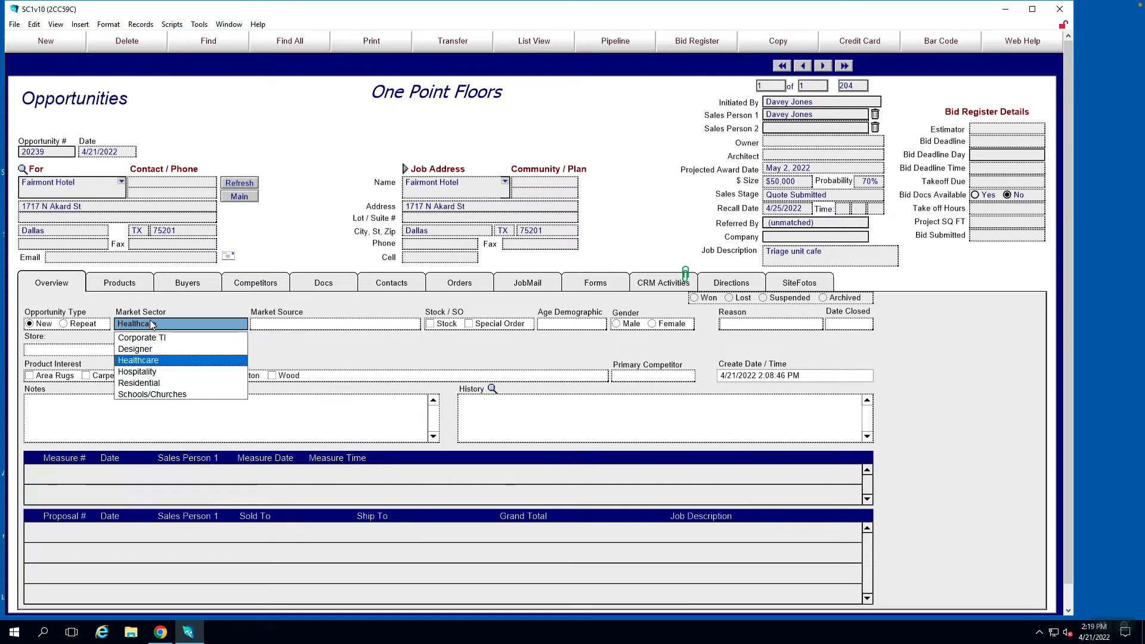
pyautogui.click(137, 371)
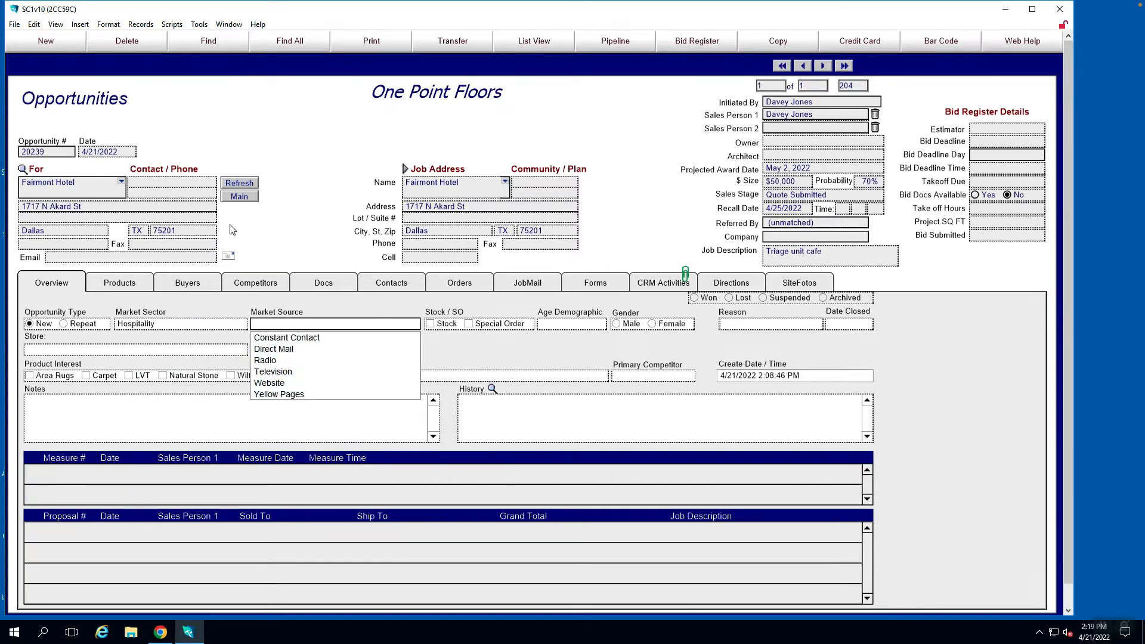
pyautogui.click(288, 234)
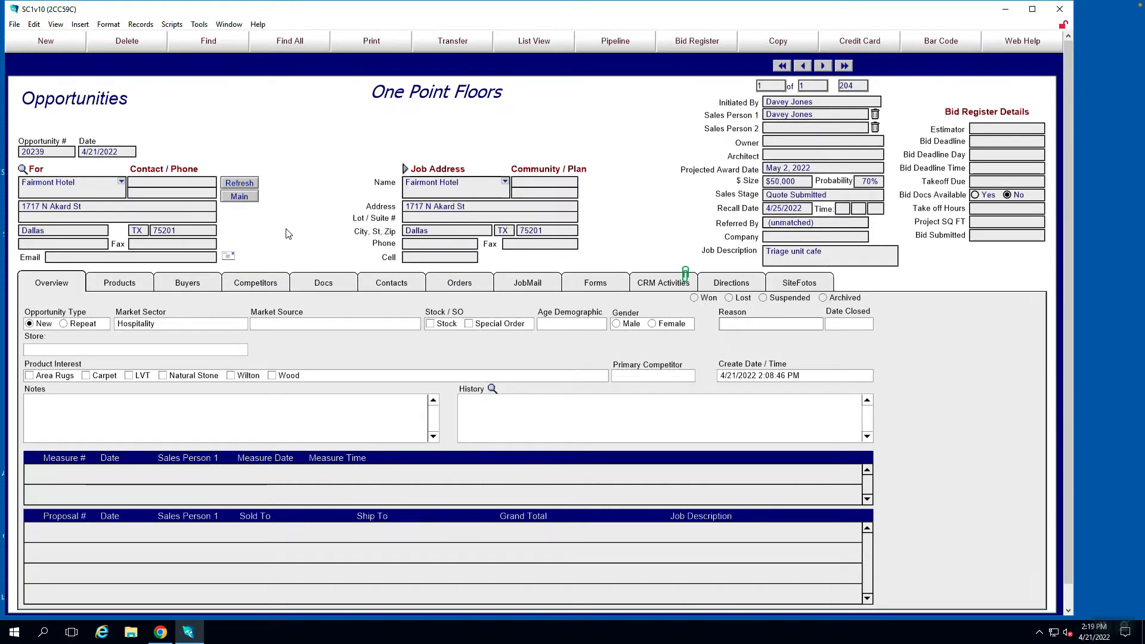
# Set the opportunity's market source to Website.
pyautogui.click(358, 326)
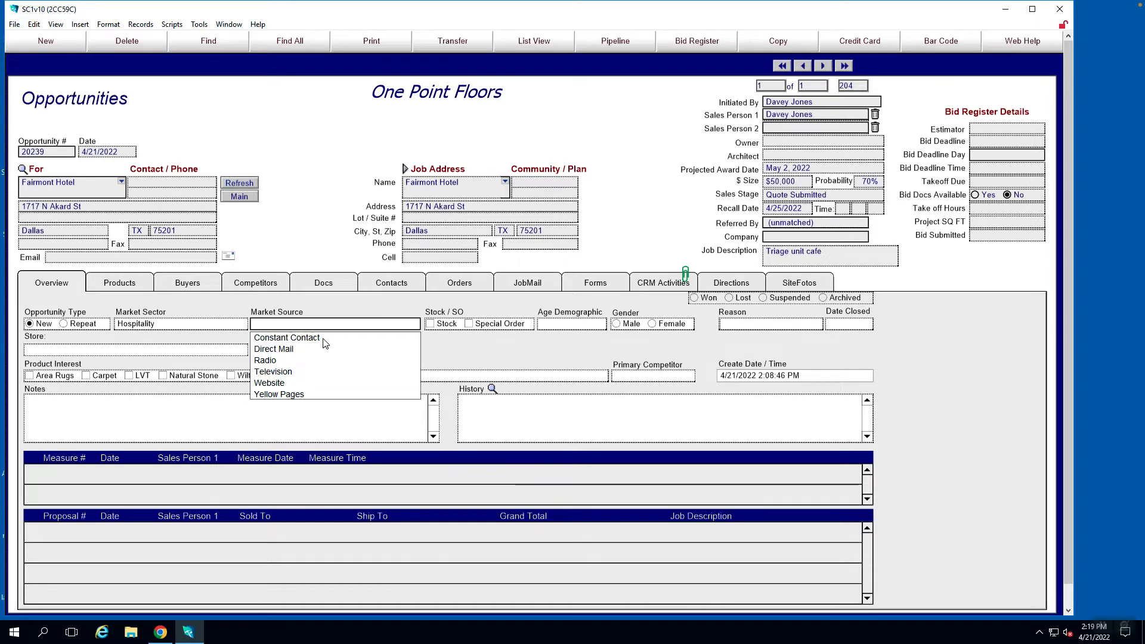
pyautogui.click(264, 388)
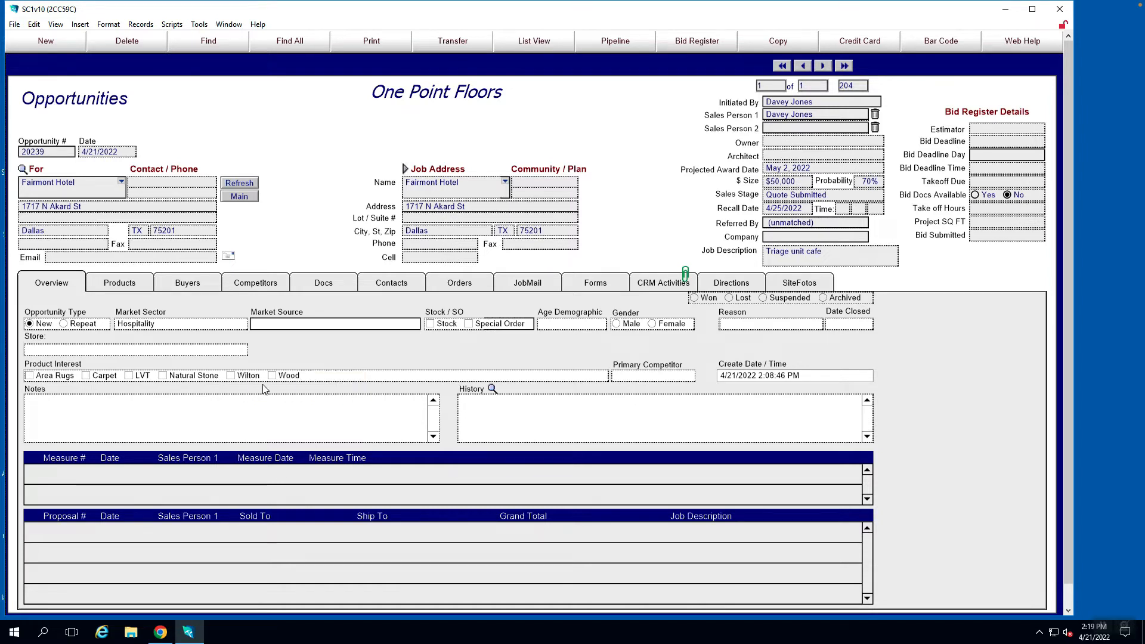
pyautogui.click(276, 241)
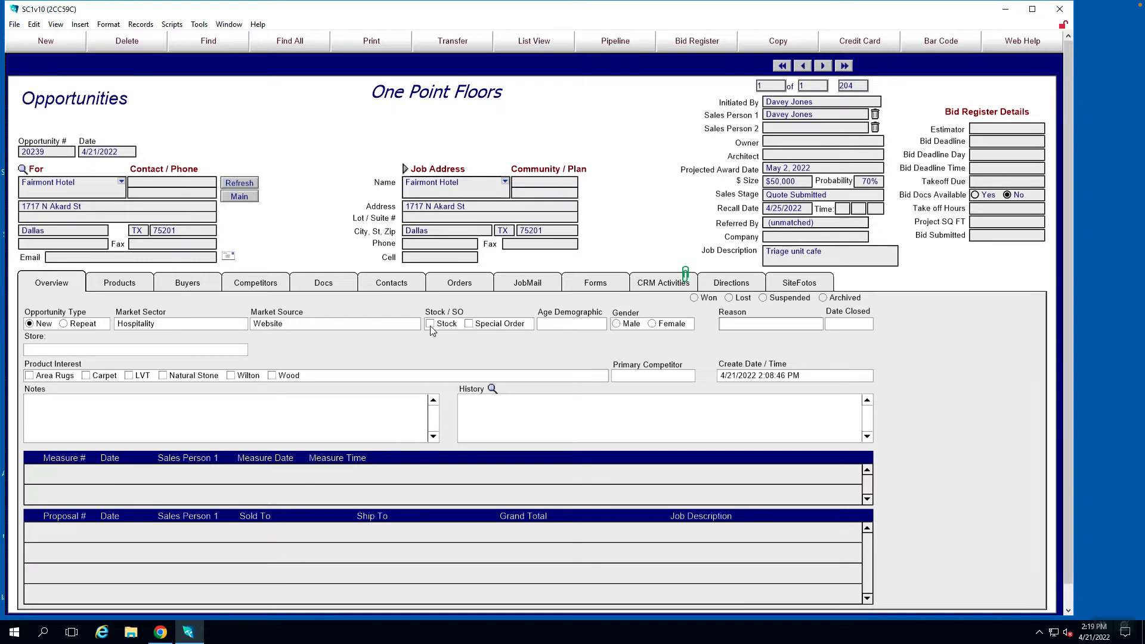
# Mark the opportunity as Special Order and set the age demographic to 40-50.
pyautogui.click(469, 324)
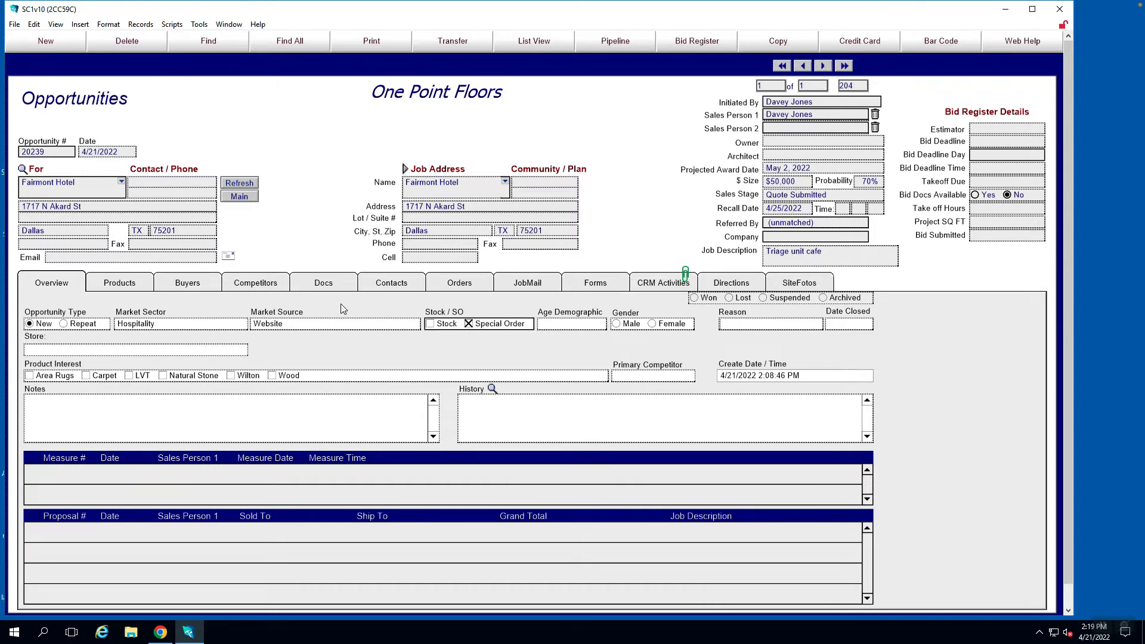
pyautogui.click(583, 324)
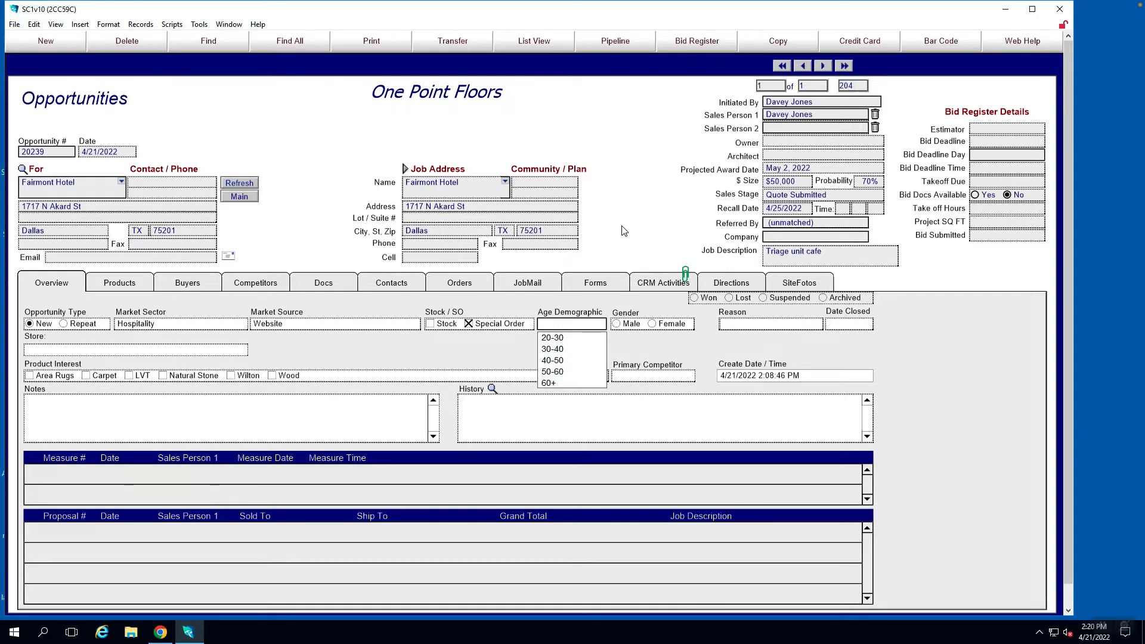
pyautogui.click(549, 361)
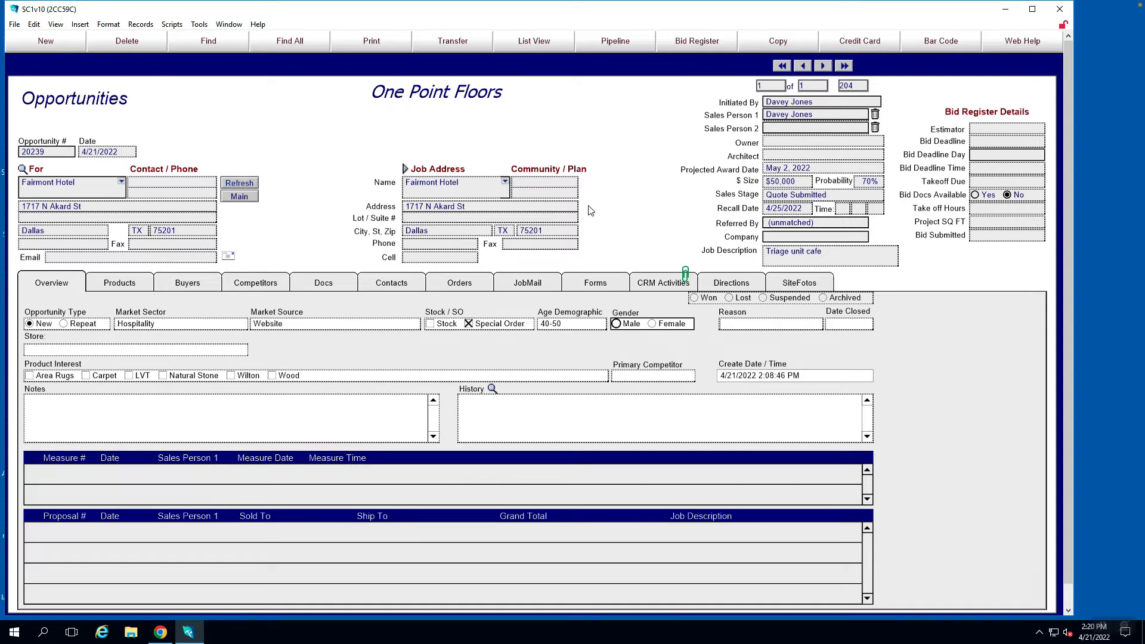
pyautogui.click(613, 223)
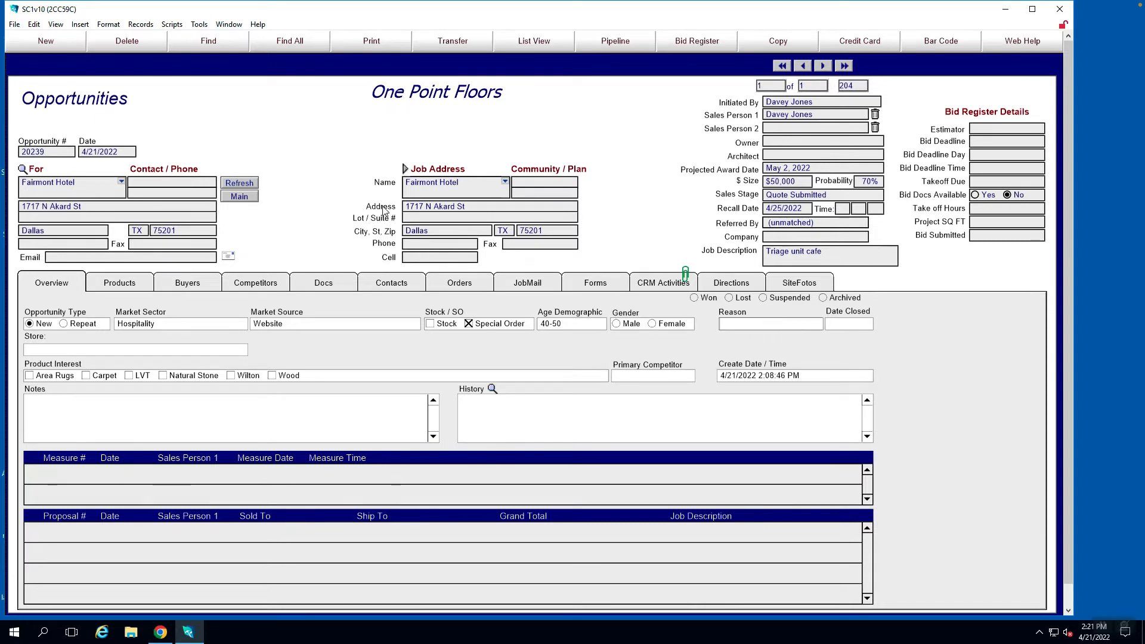
# Assign the opportunity to the One Point Floors store and select Carpet as a product interest.
pyautogui.click(80, 352)
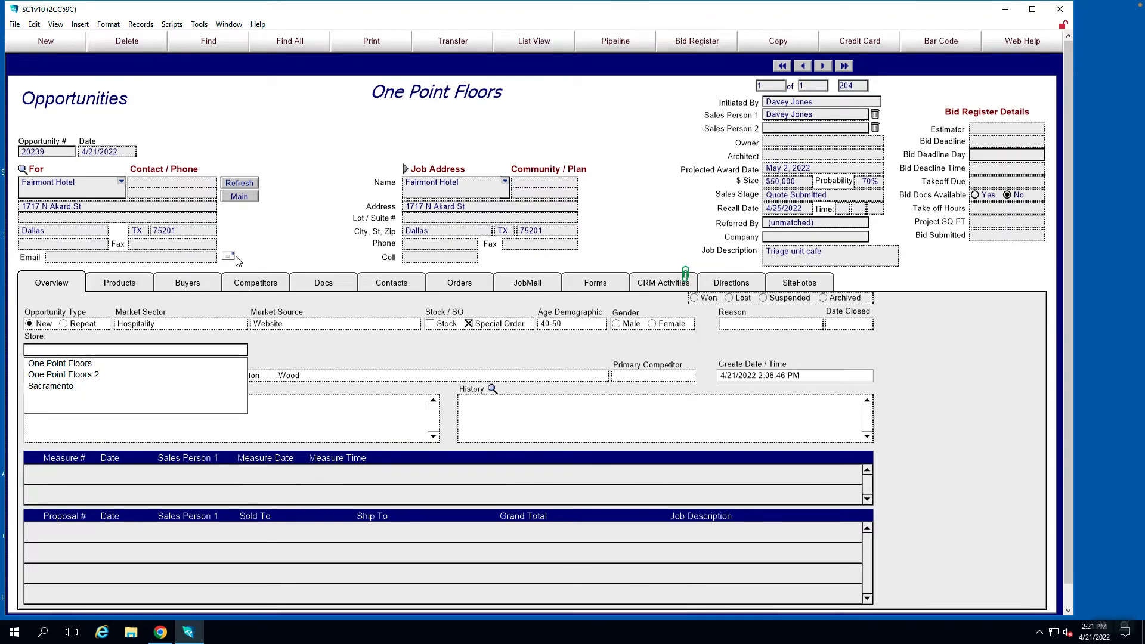
pyautogui.click(47, 365)
pyautogui.press('Return')
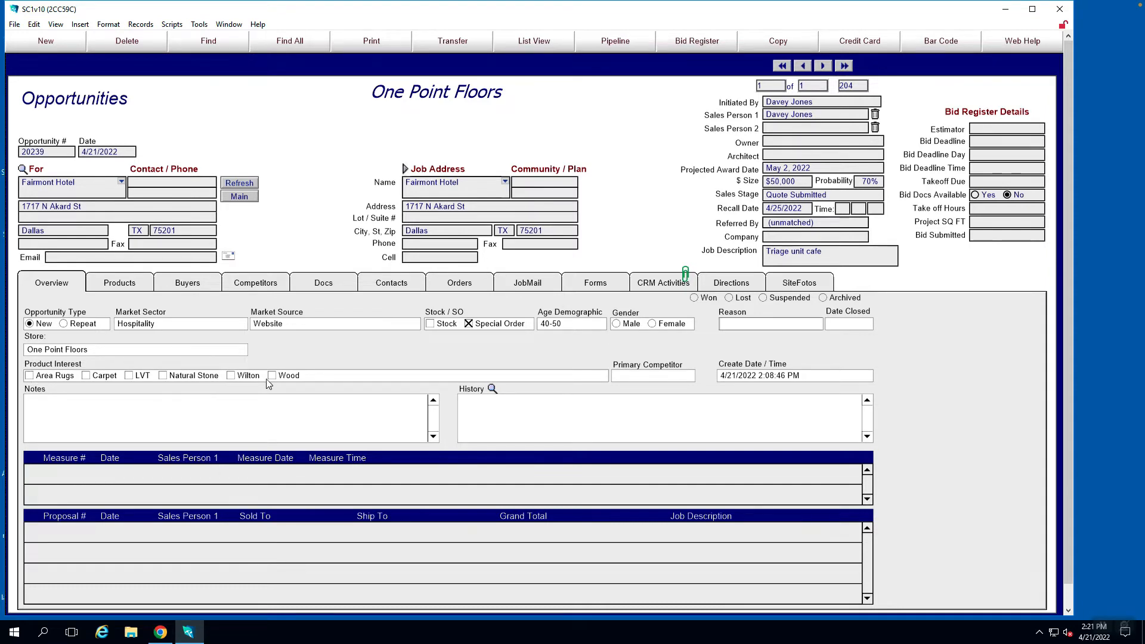
pyautogui.click(87, 377)
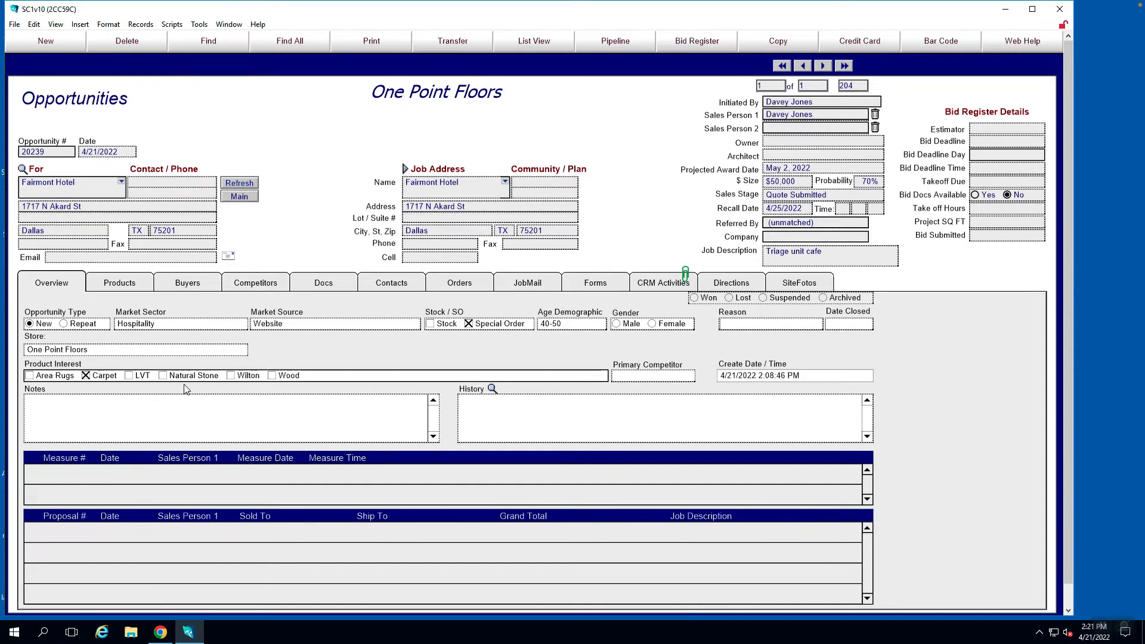
# Add Wood as a product interest and set the opportunity's primary competitor to DVM Interiors.
pyautogui.click(275, 377)
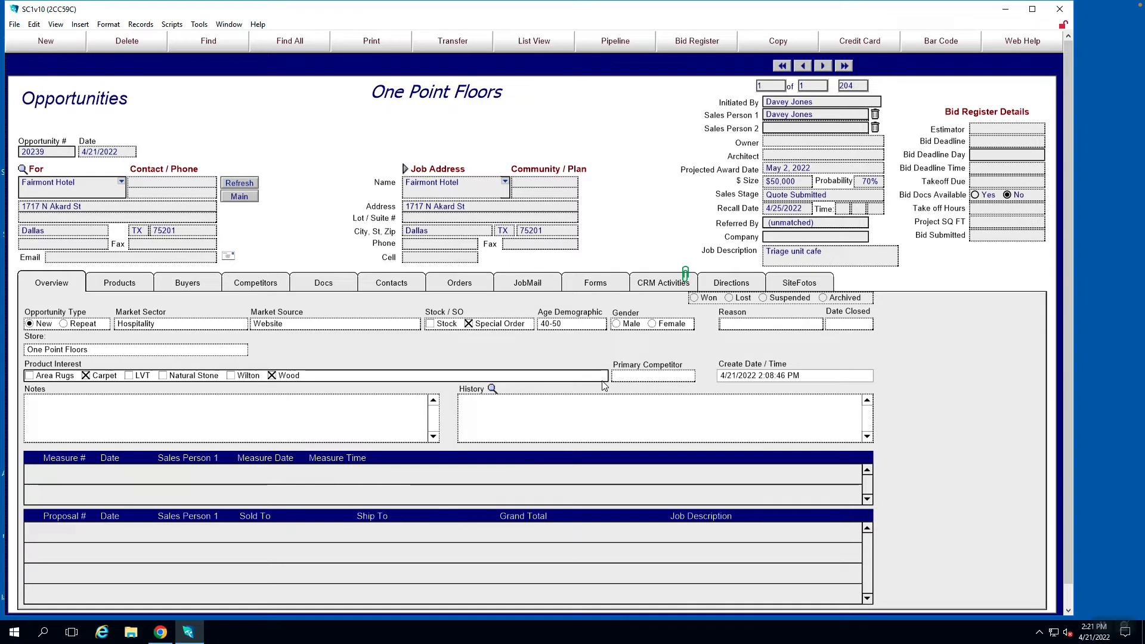
pyautogui.click(659, 380)
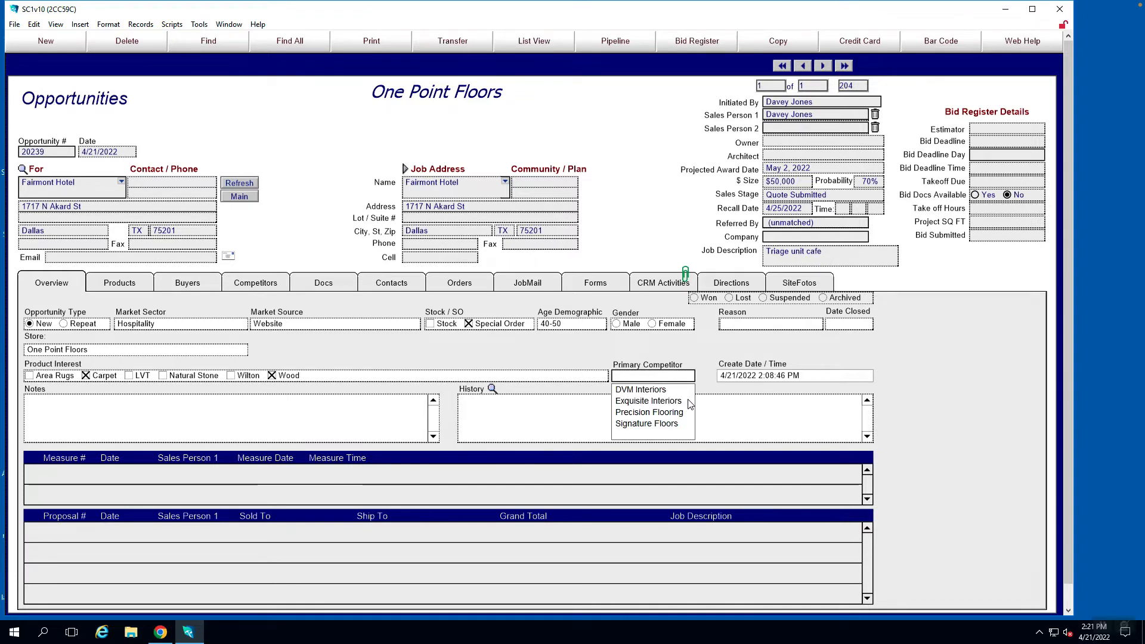
pyautogui.click(649, 391)
pyautogui.click(498, 352)
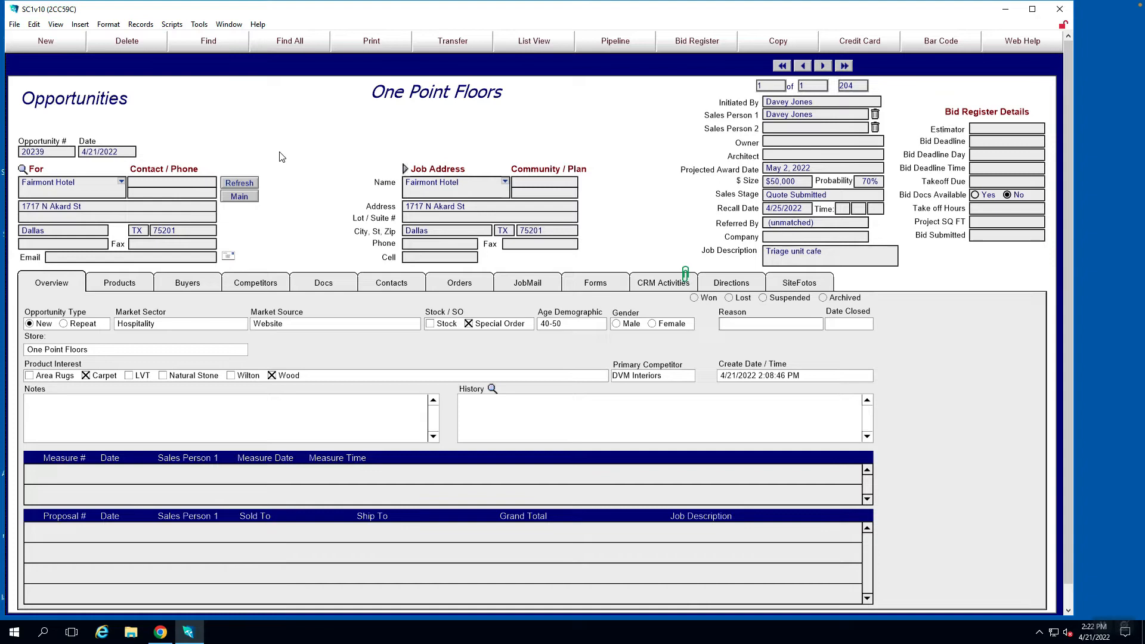
# Add a Bentley Carpet product to the opportunity, Kings Road 8kr420000t in color 880367 Currant, and mark it as returned and liked.
pyautogui.click(118, 286)
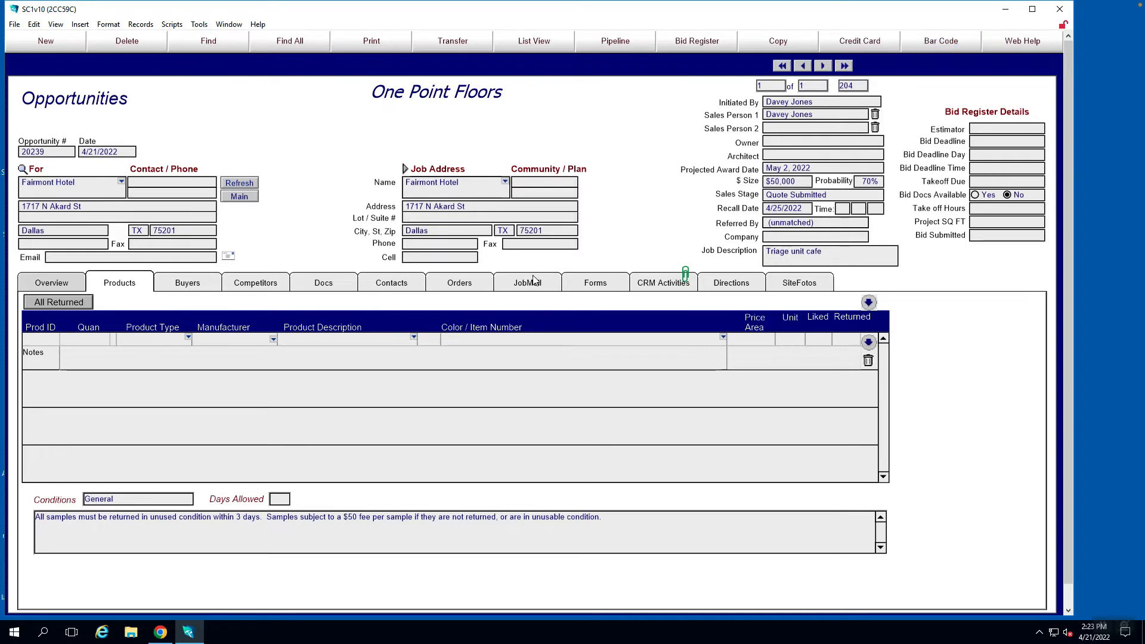
pyautogui.click(307, 164)
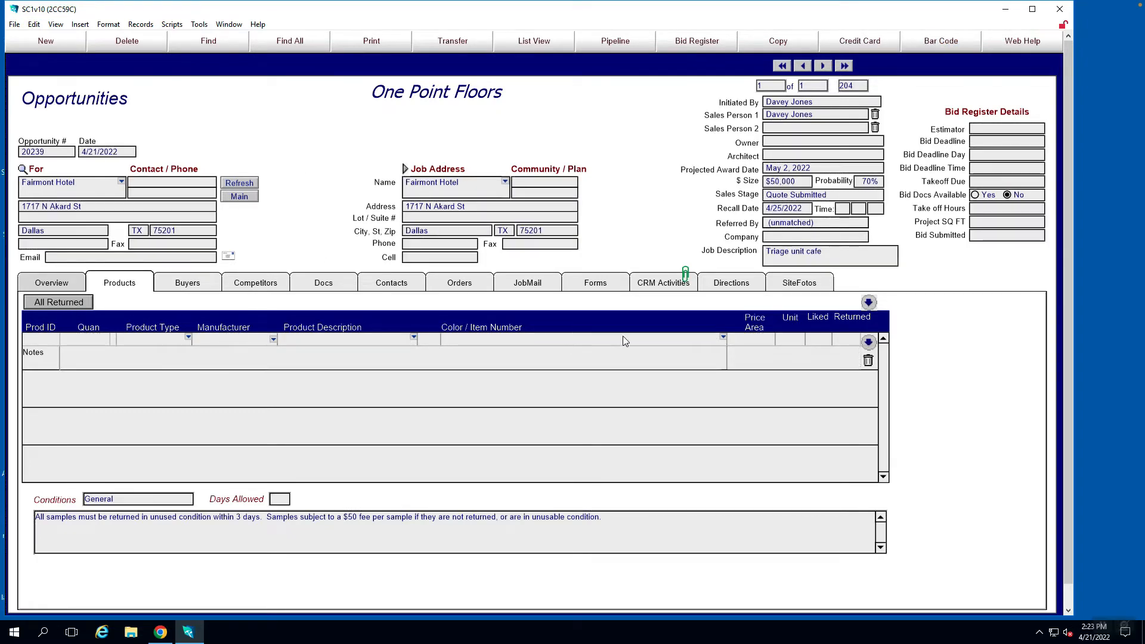
pyautogui.click(188, 340)
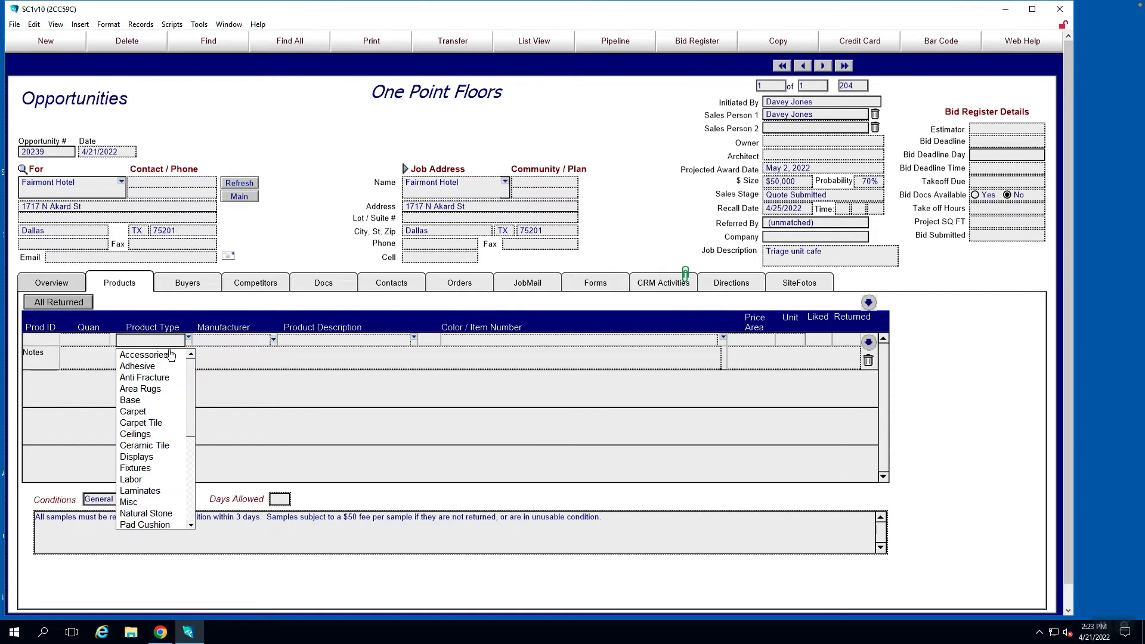
pyautogui.click(137, 413)
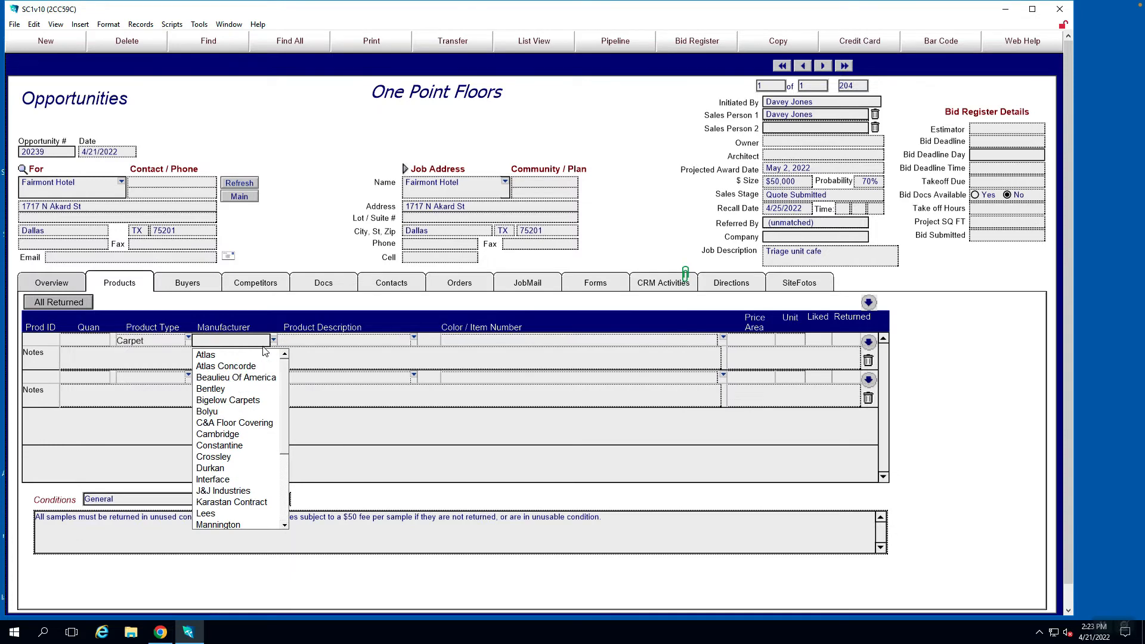
pyautogui.click(209, 390)
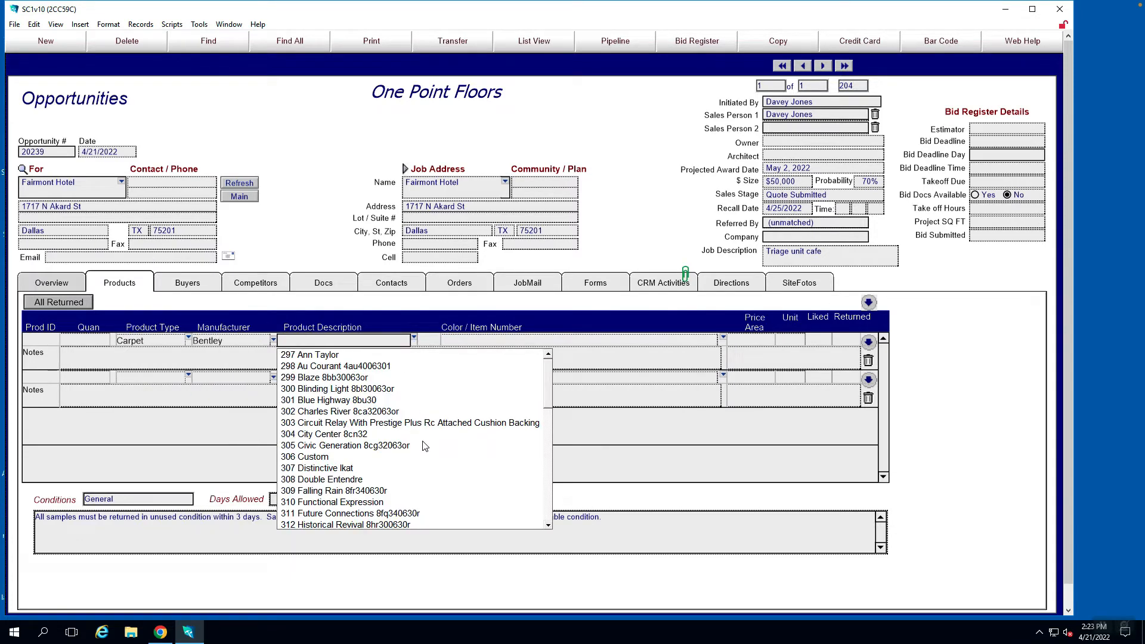
pyautogui.press('k')
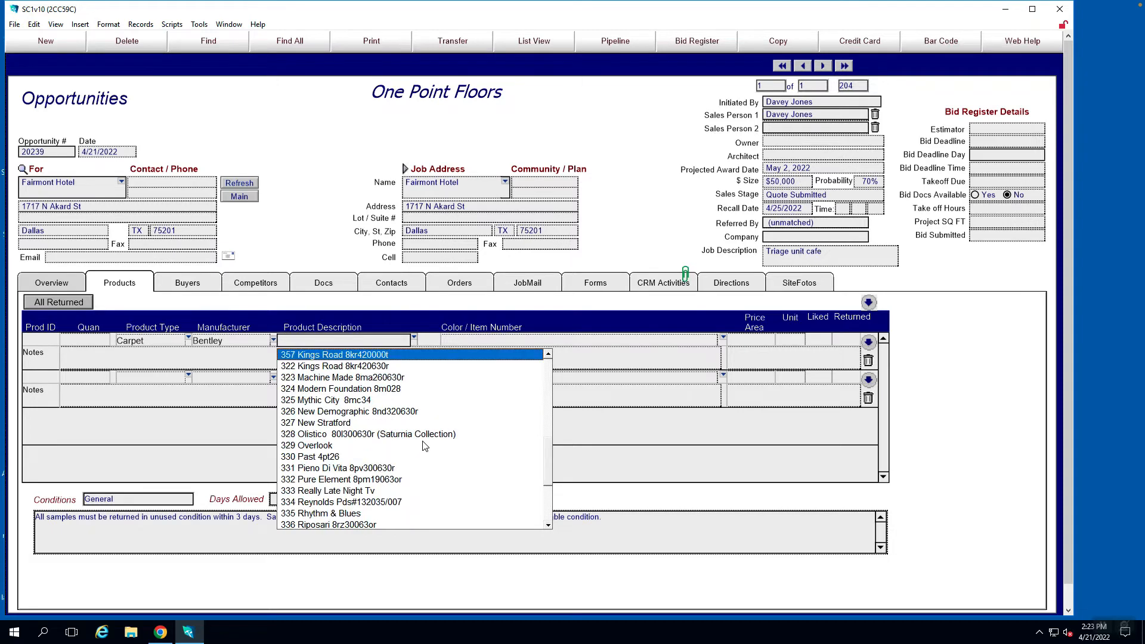
pyautogui.click(332, 356)
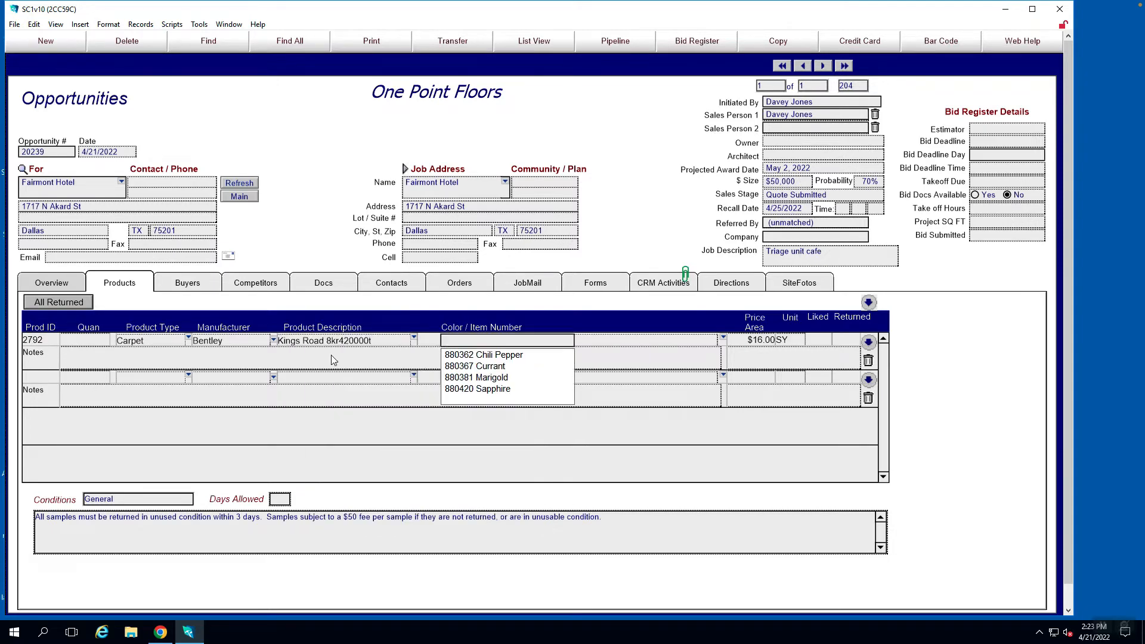
pyautogui.click(488, 368)
pyautogui.click(325, 190)
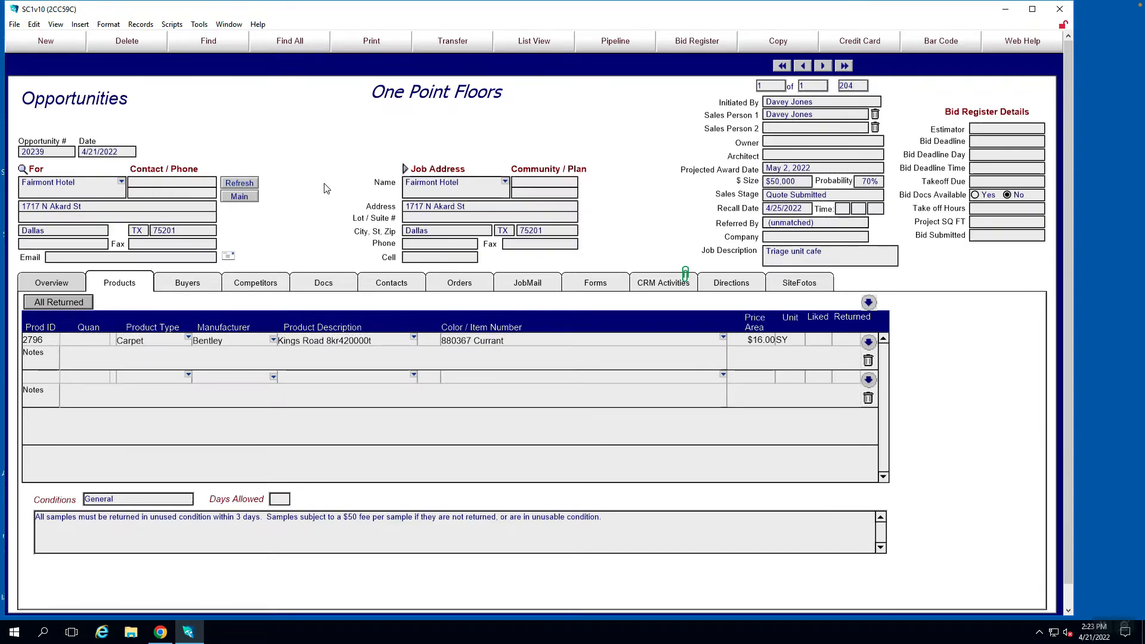
pyautogui.click(847, 340)
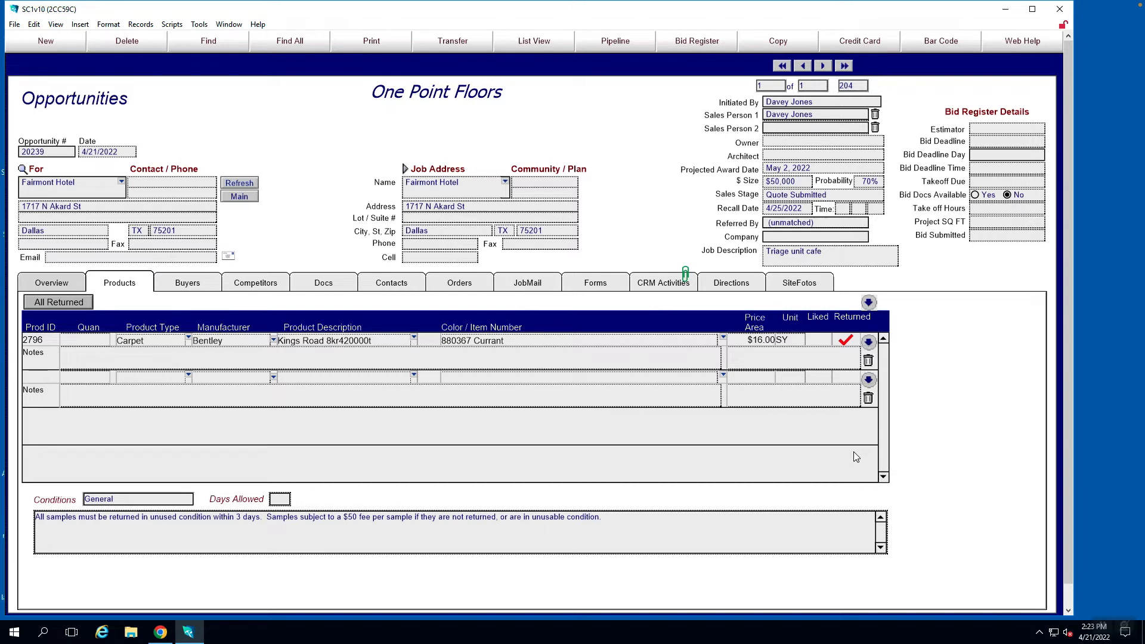
pyautogui.click(817, 342)
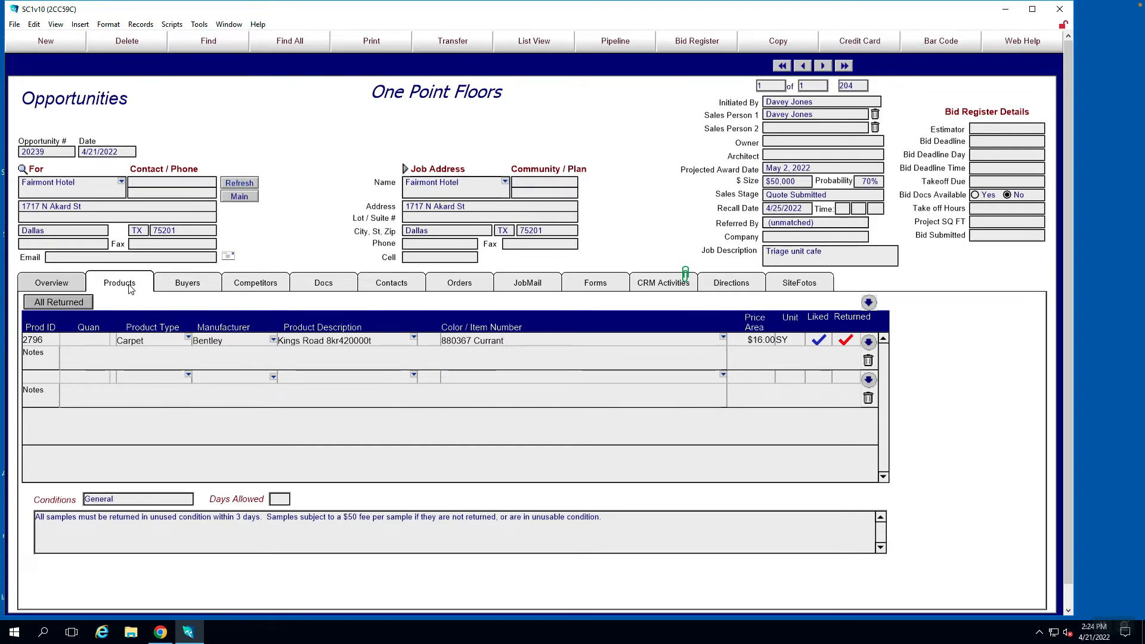
# Assign the second listed estimator in the opportunity's bid register details.
pyautogui.click(51, 288)
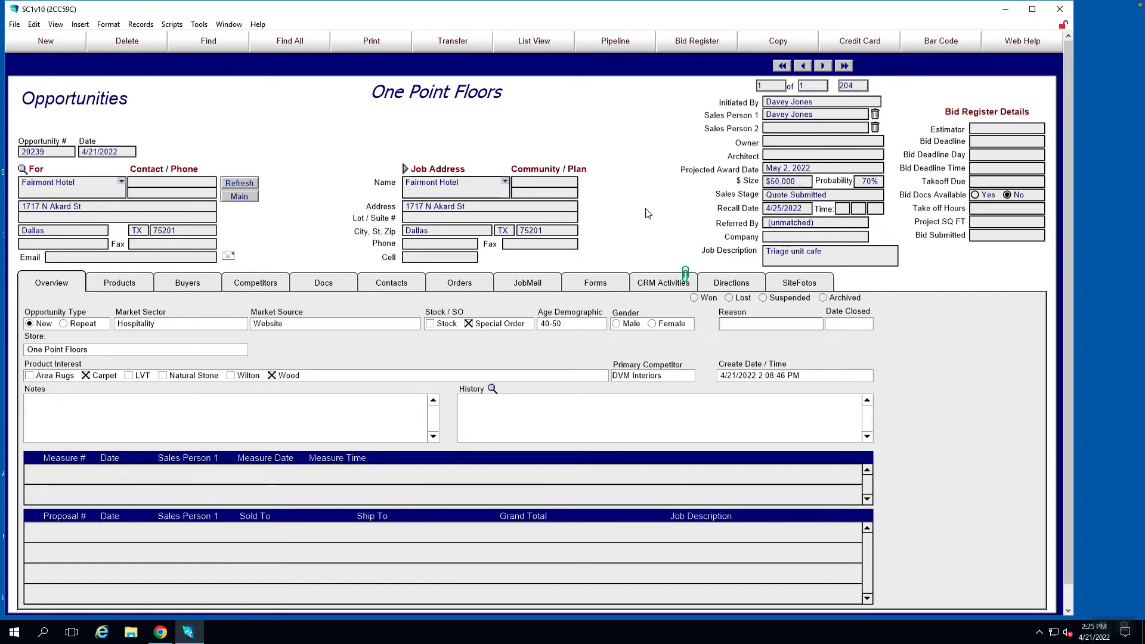
pyautogui.click(1002, 128)
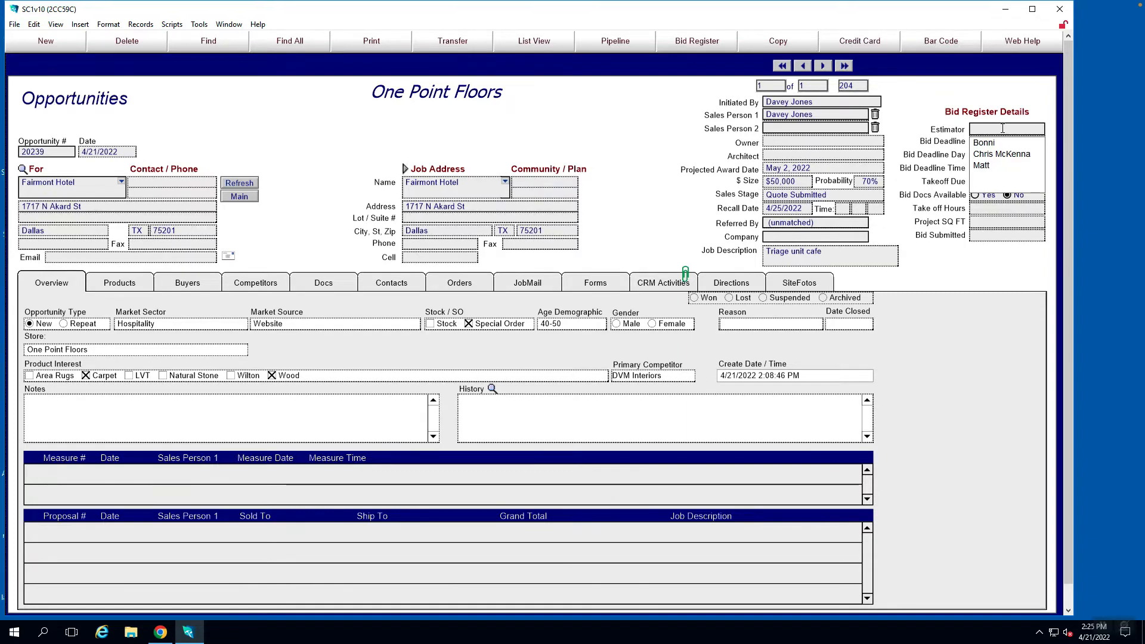
pyautogui.click(984, 155)
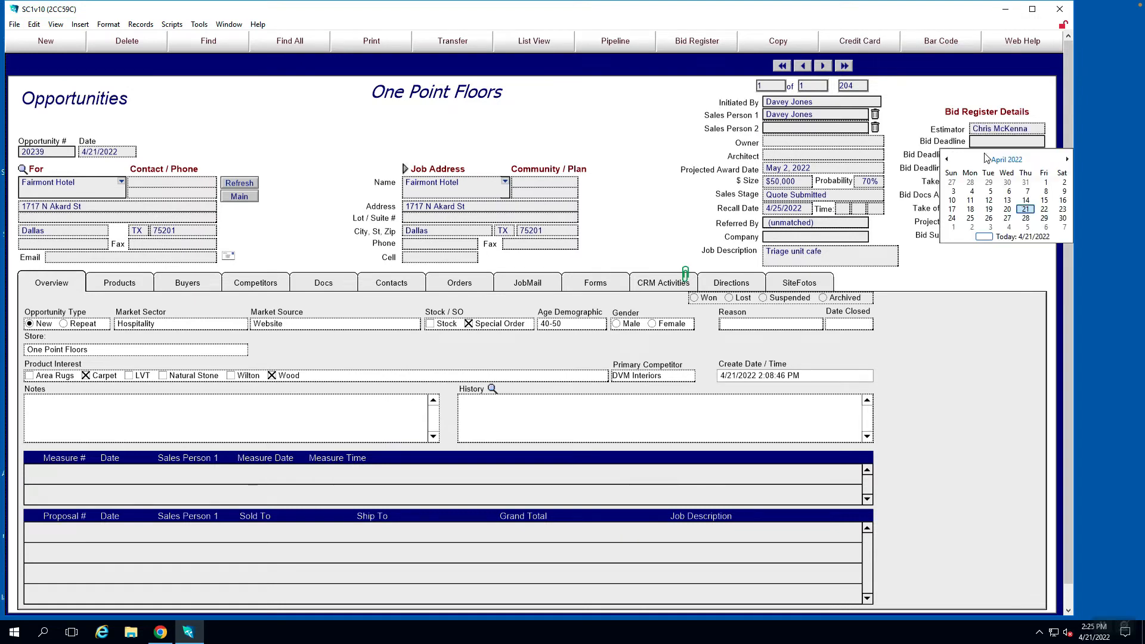
pyautogui.click(915, 123)
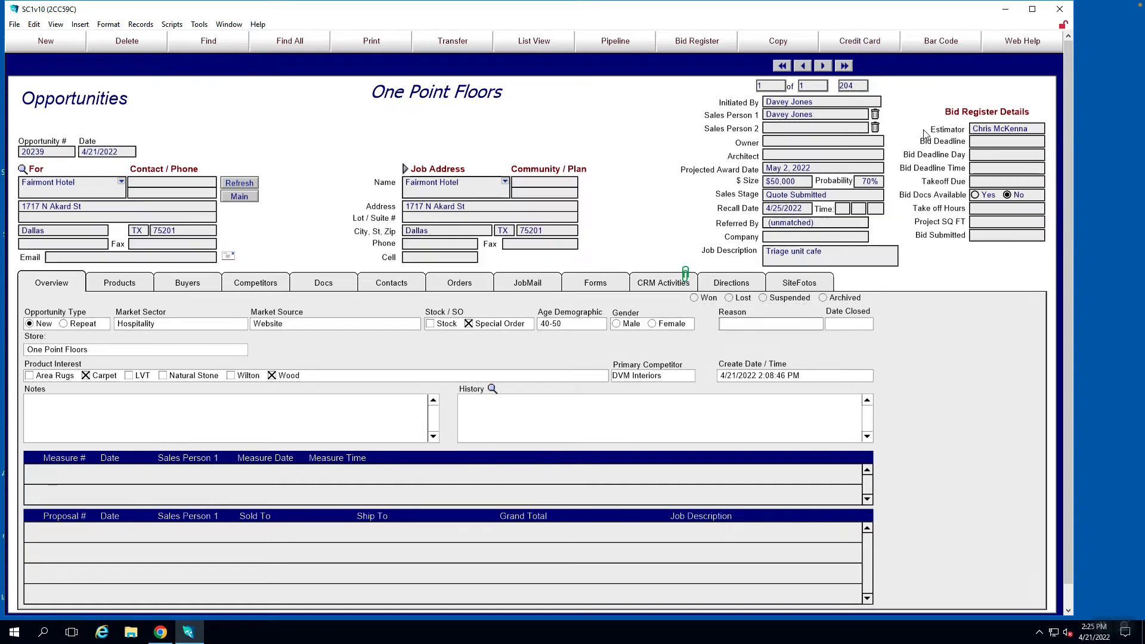
# Set the takeoff due date to Apr 25, 2022 and the bid deadline to Apr 29, 2022.
pyautogui.click(1005, 183)
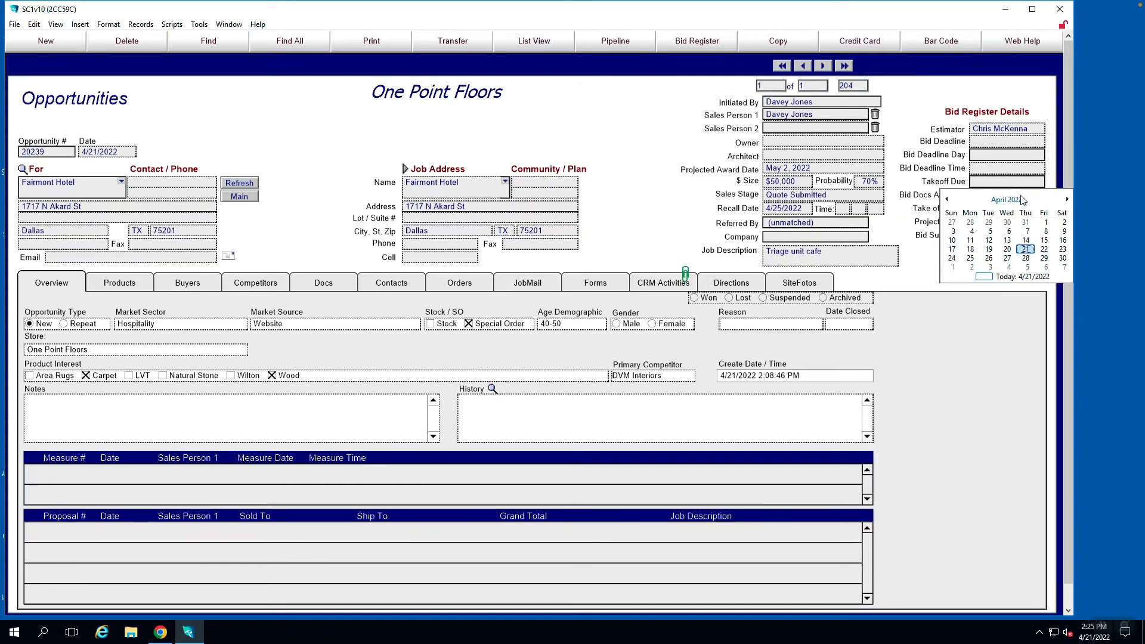
pyautogui.click(969, 259)
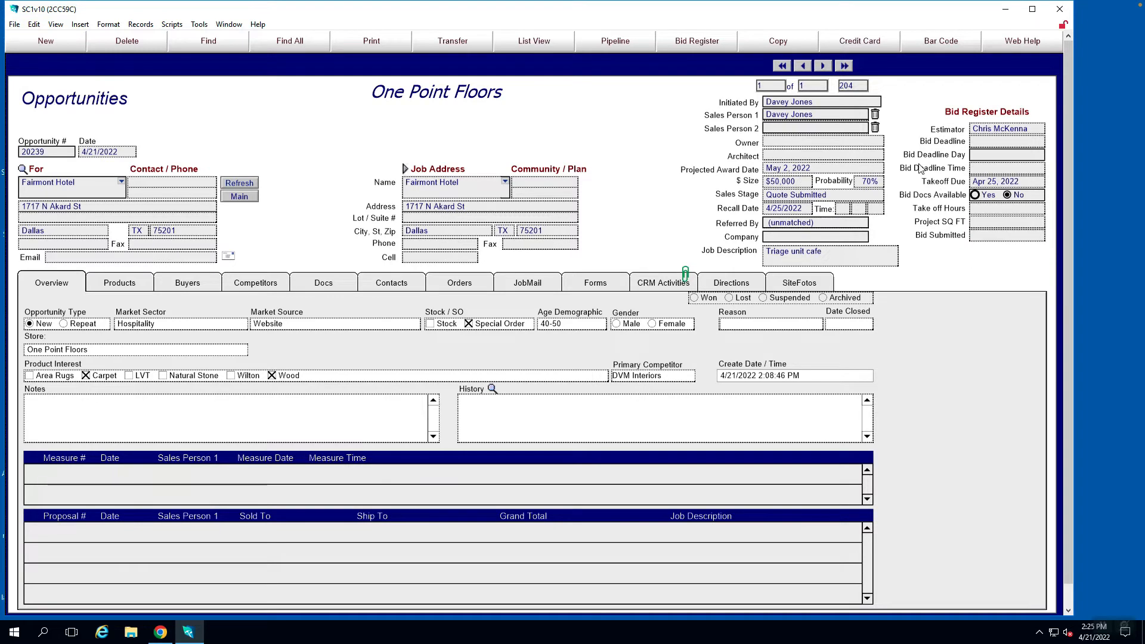
pyautogui.click(905, 114)
pyautogui.click(1000, 145)
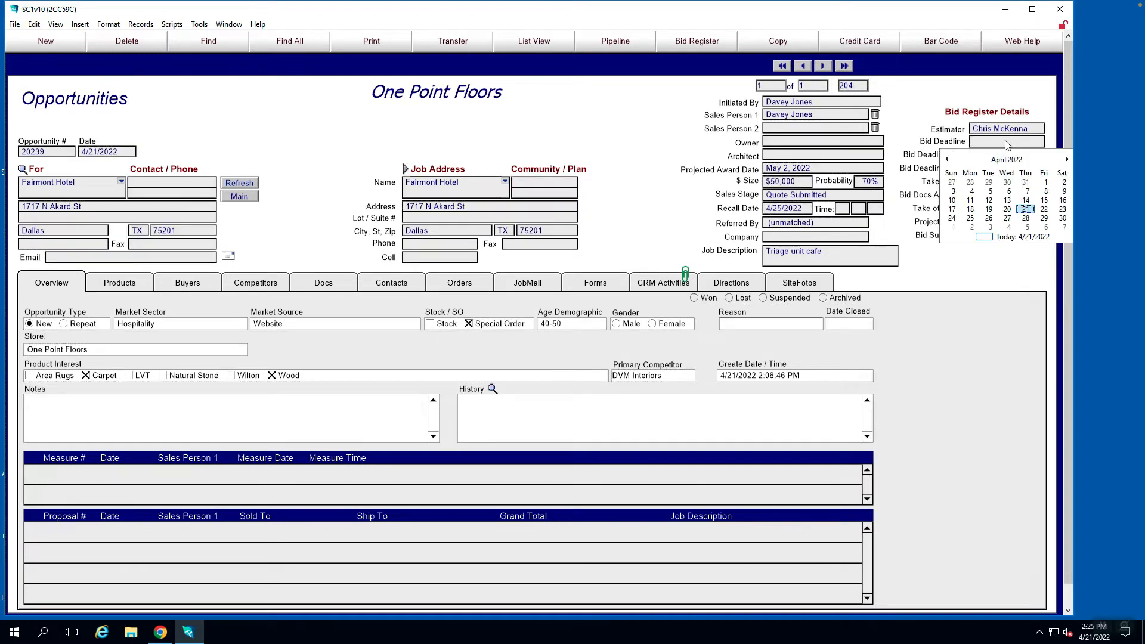
pyautogui.click(1044, 220)
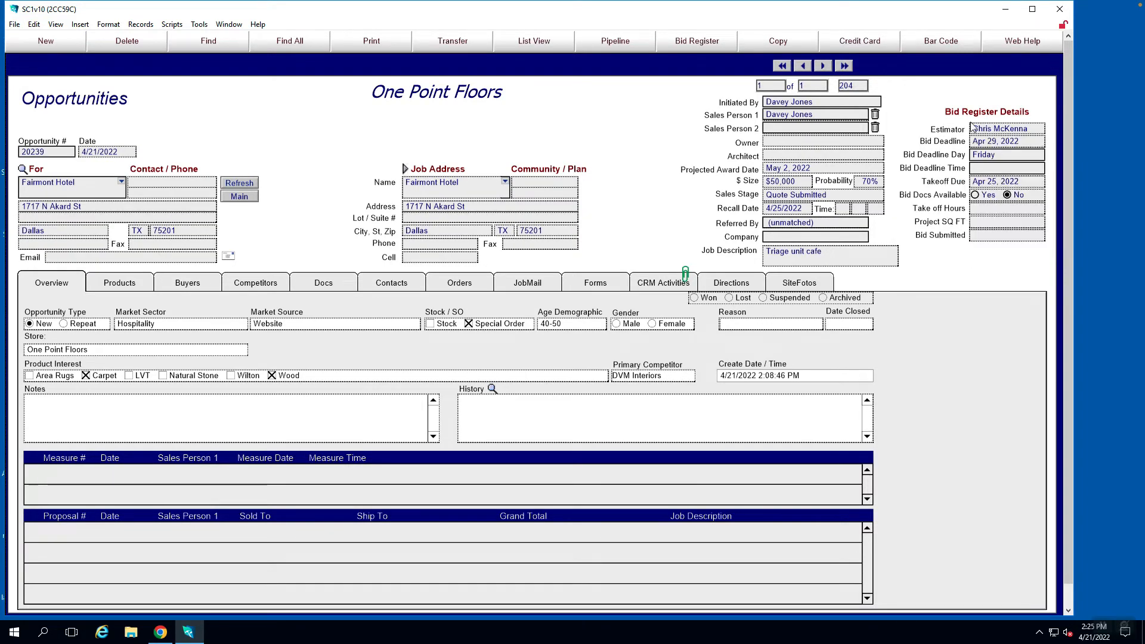
pyautogui.click(926, 110)
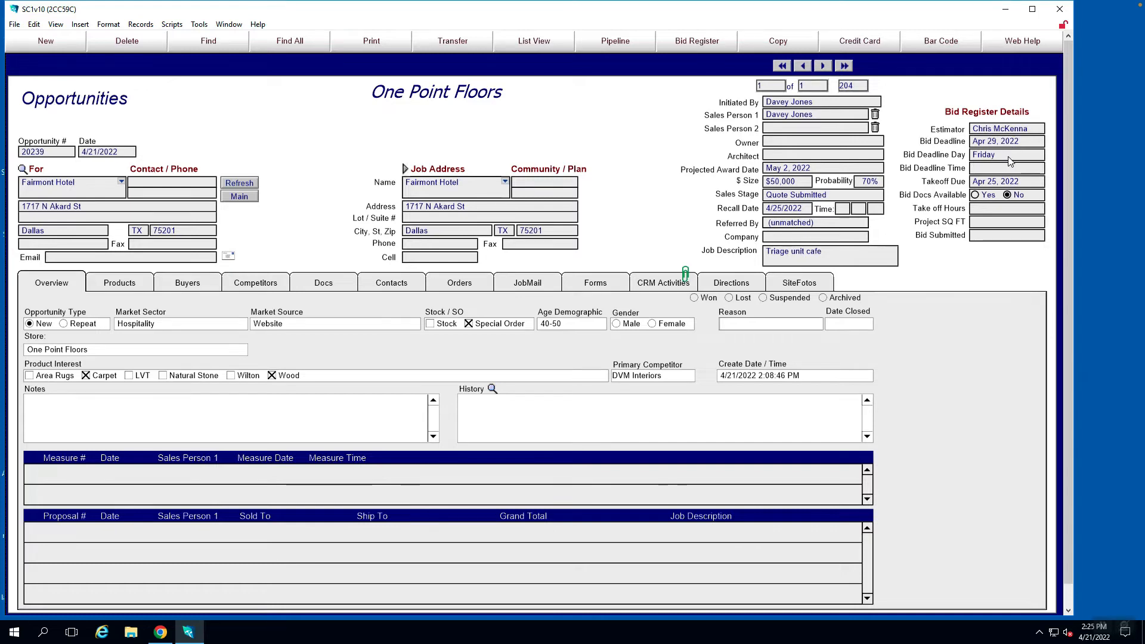
pyautogui.click(989, 168)
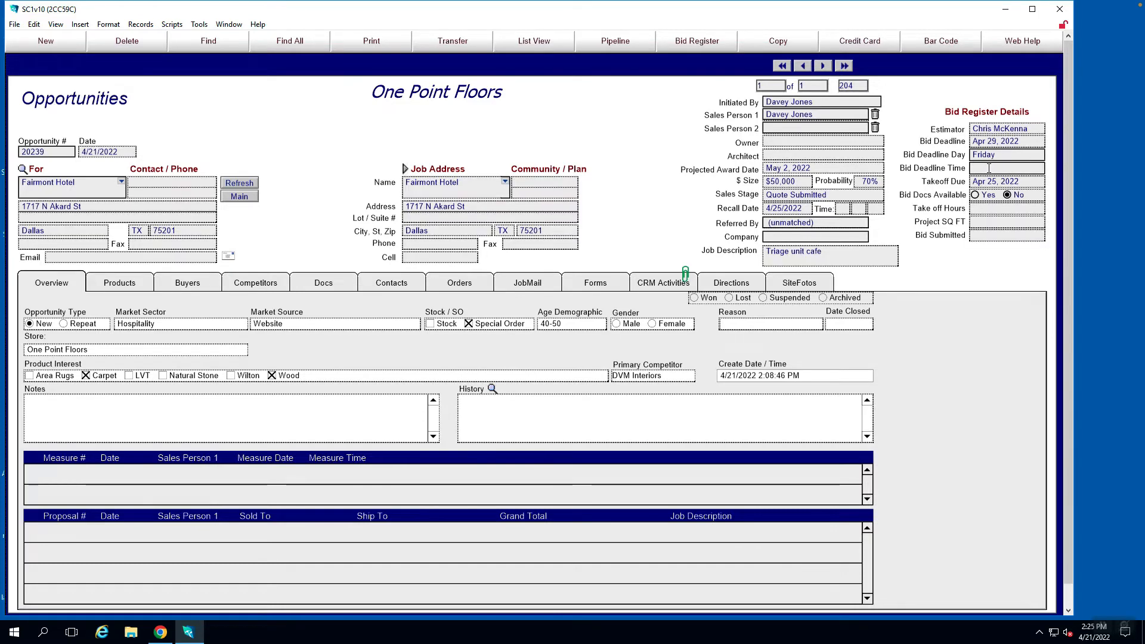
pyautogui.click(932, 123)
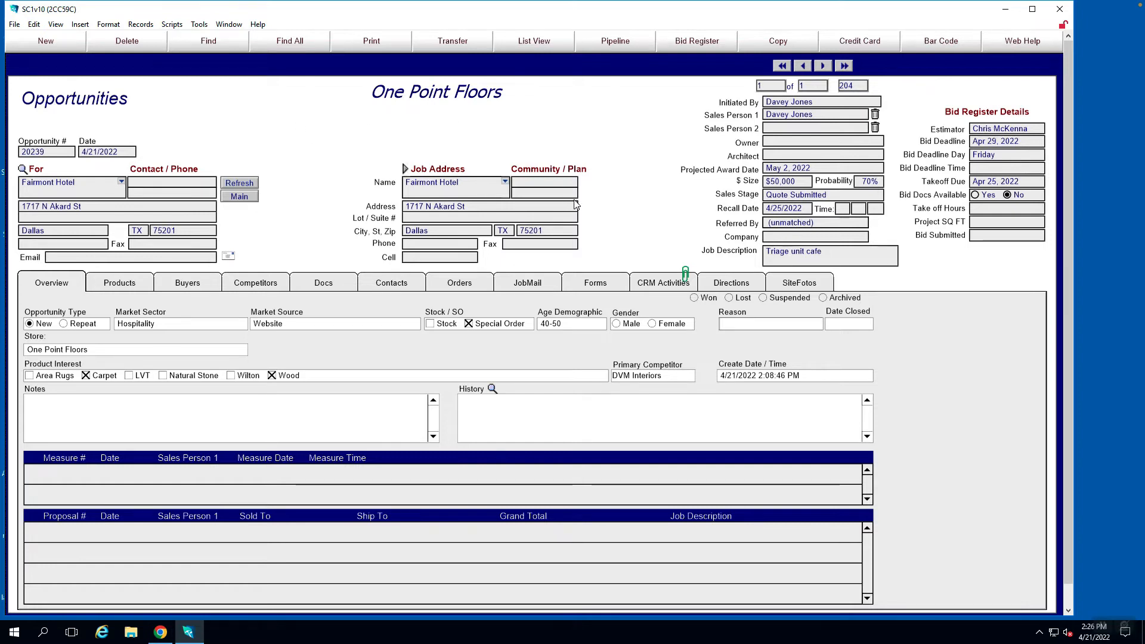
# Attach the FloorRight Commercial 3D 12.0 file from the Desktop to the opportunity's documents and set Bid Docs Available to Yes.
pyautogui.click(321, 287)
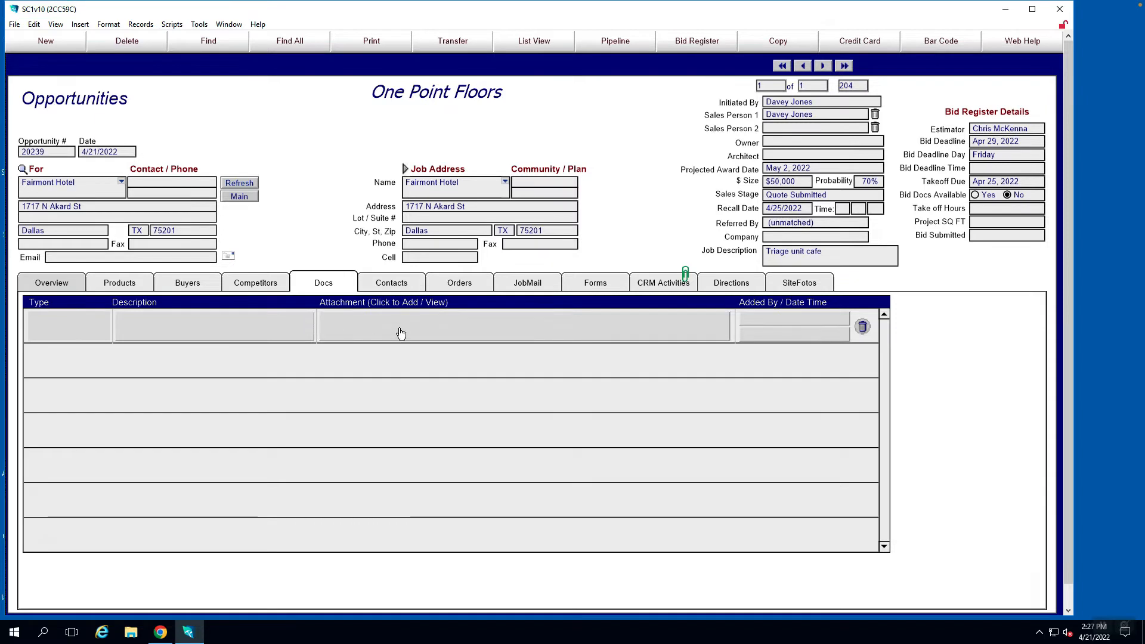
pyautogui.click(401, 328)
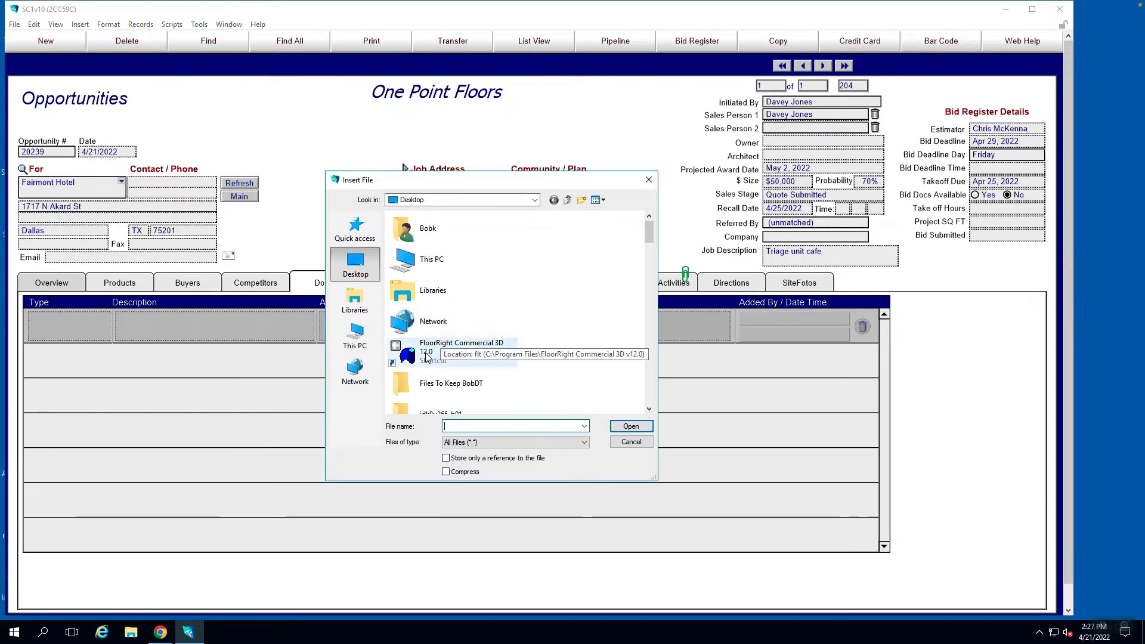
pyautogui.click(492, 367)
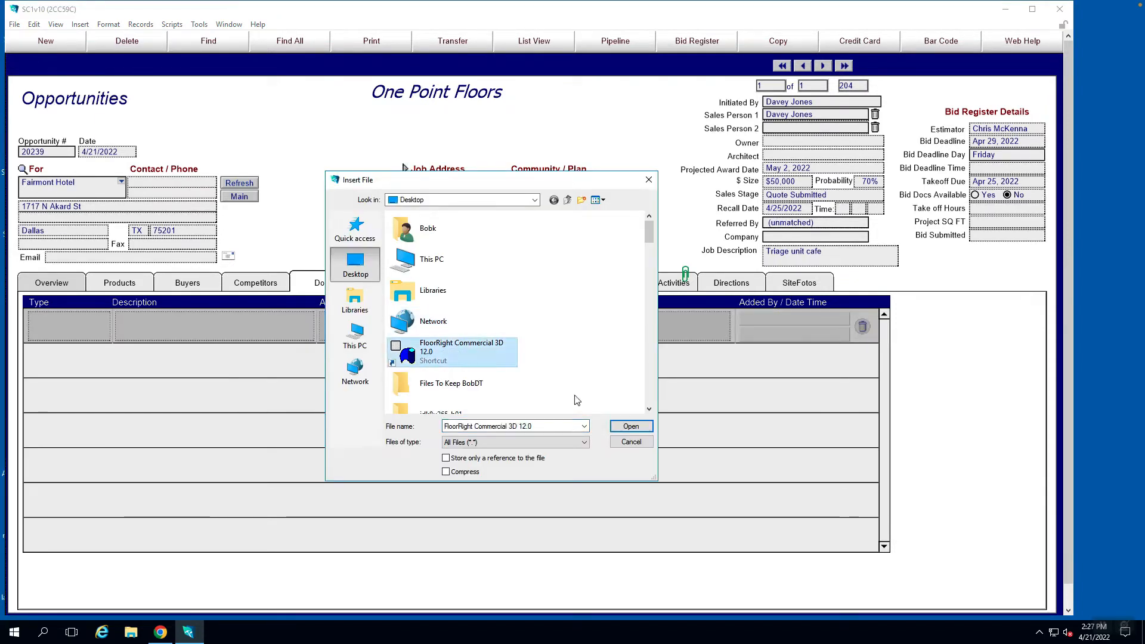
pyautogui.click(631, 427)
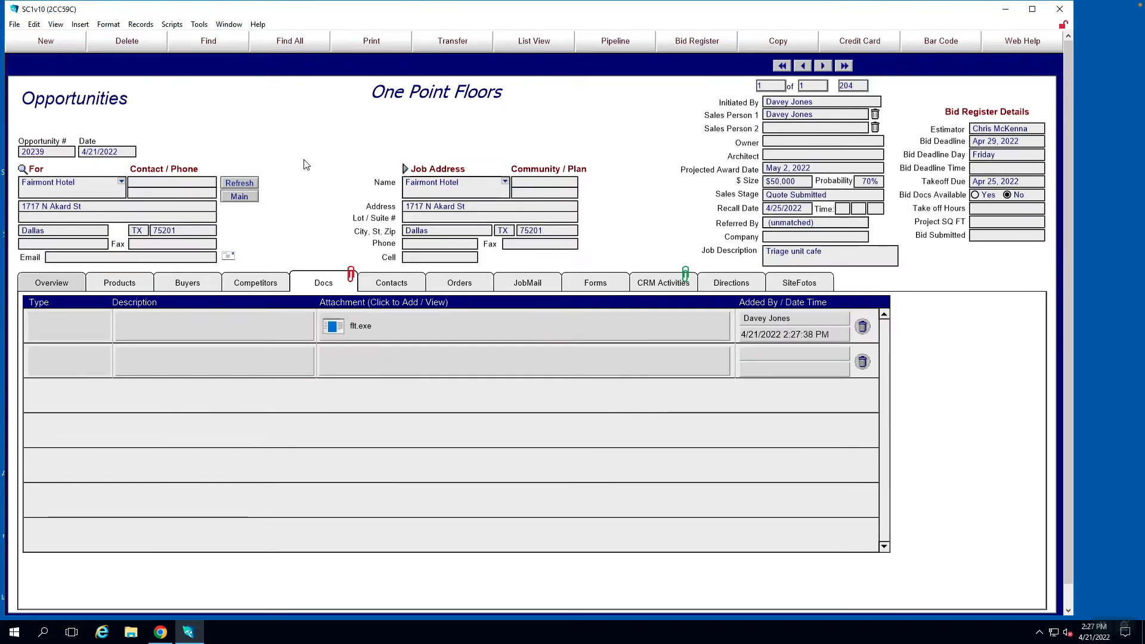
pyautogui.click(53, 285)
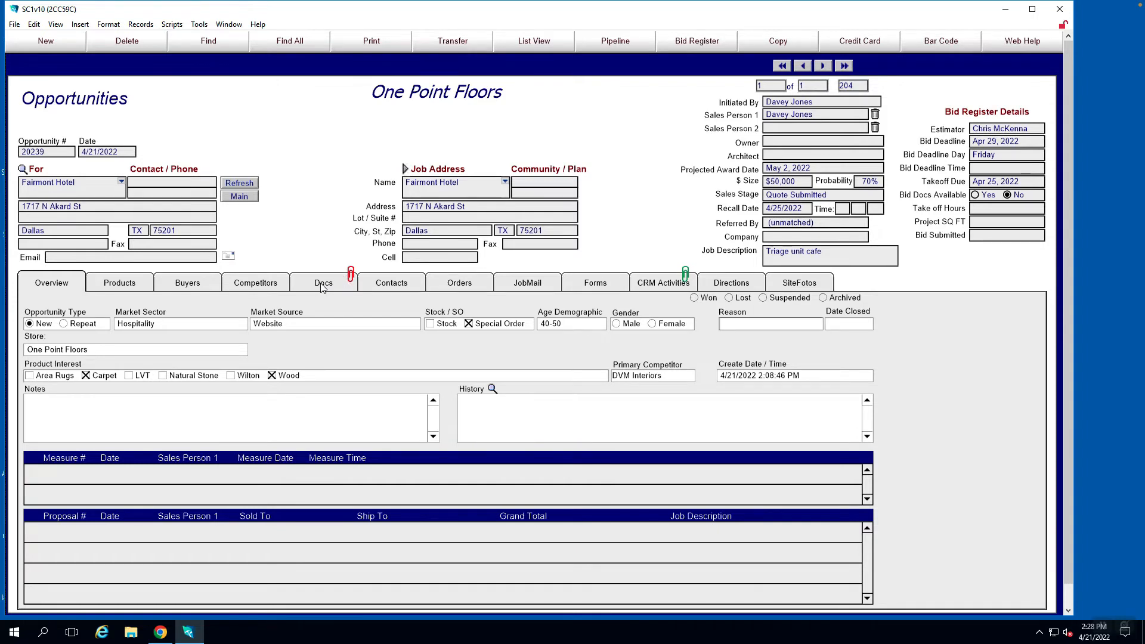
pyautogui.click(975, 195)
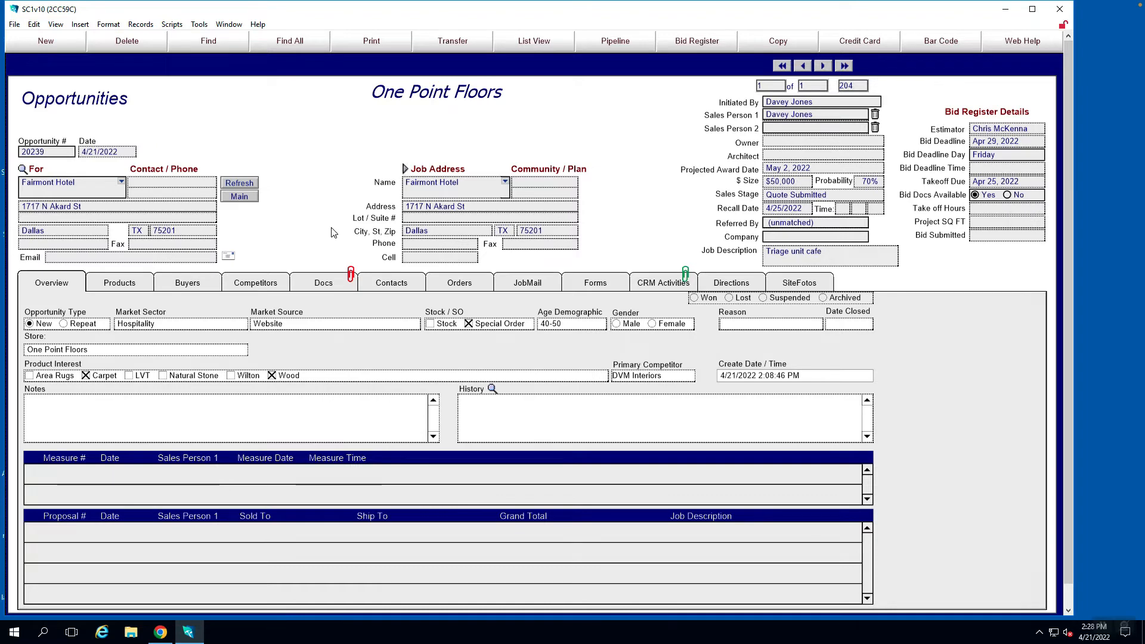
# View the Bid Register filtered by the assigned estimator as rep, and again by the opportunity's sales person.
pyautogui.click(697, 41)
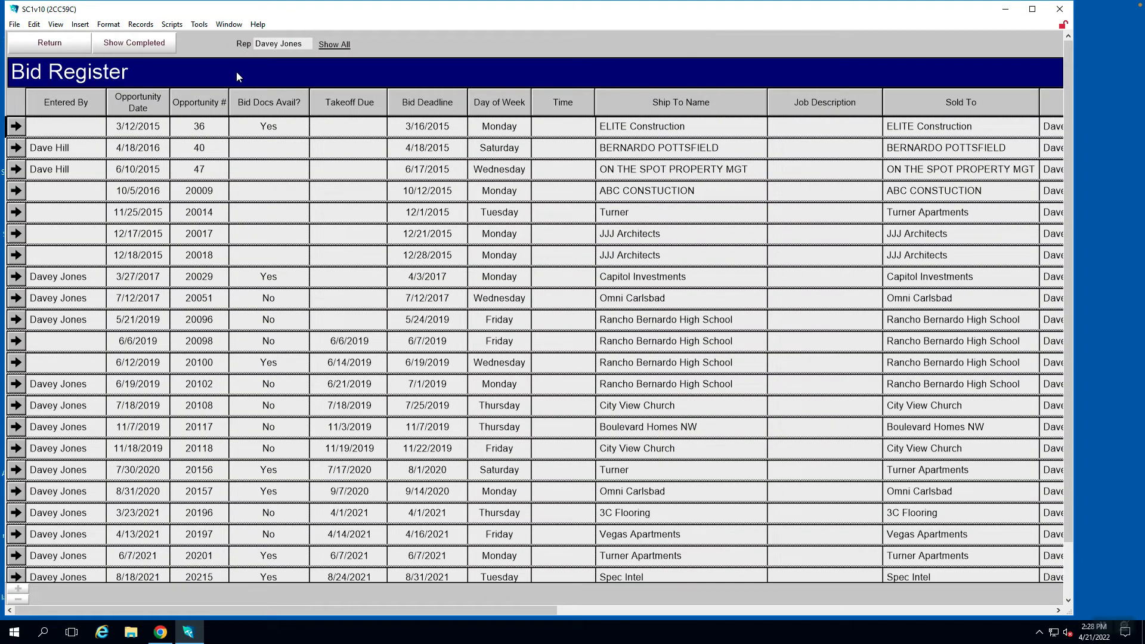
pyautogui.click(285, 41)
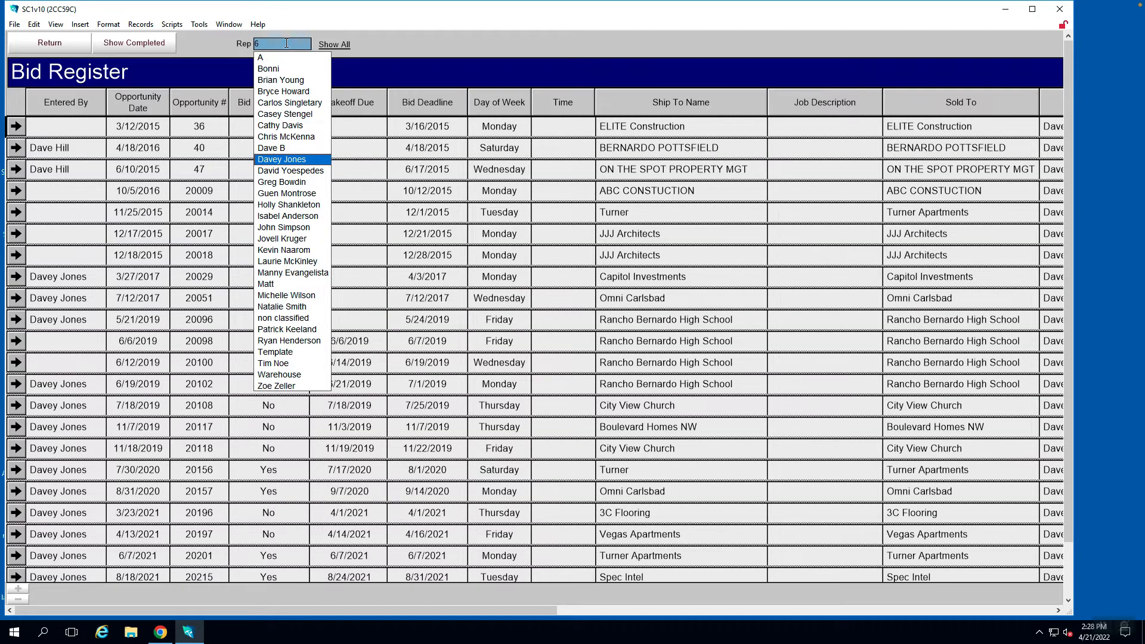
pyautogui.click(276, 135)
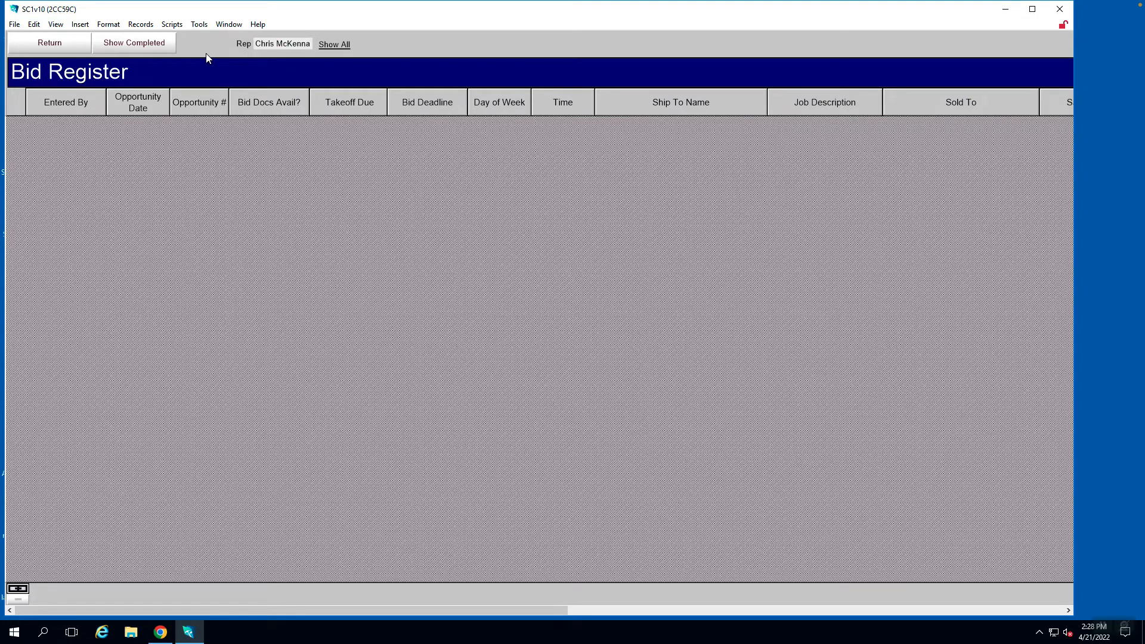
pyautogui.click(288, 43)
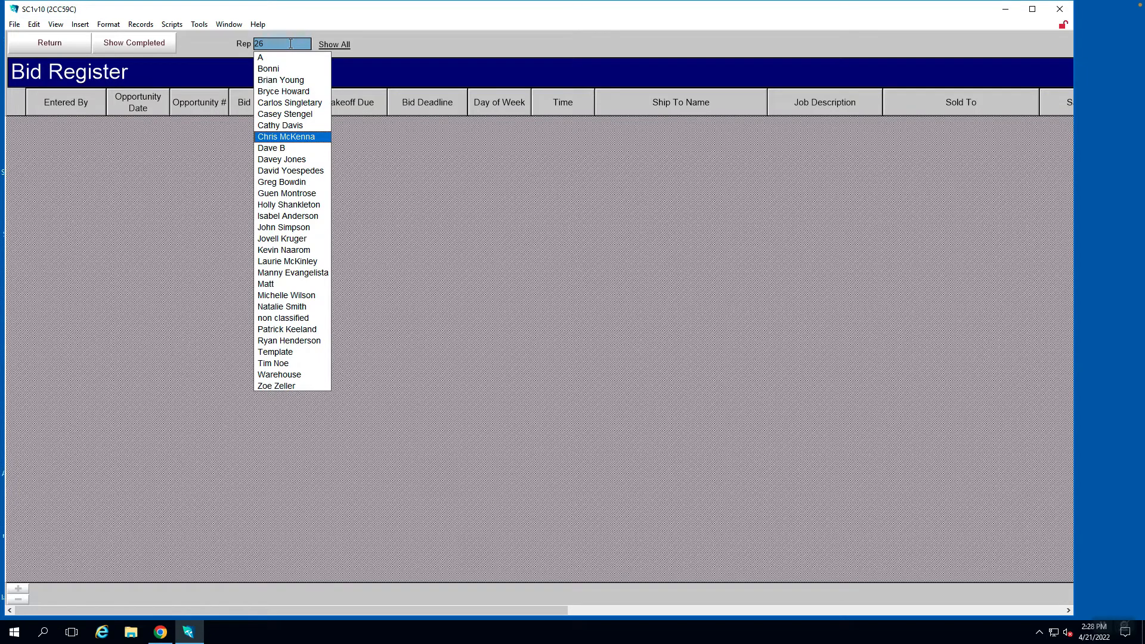
pyautogui.click(291, 160)
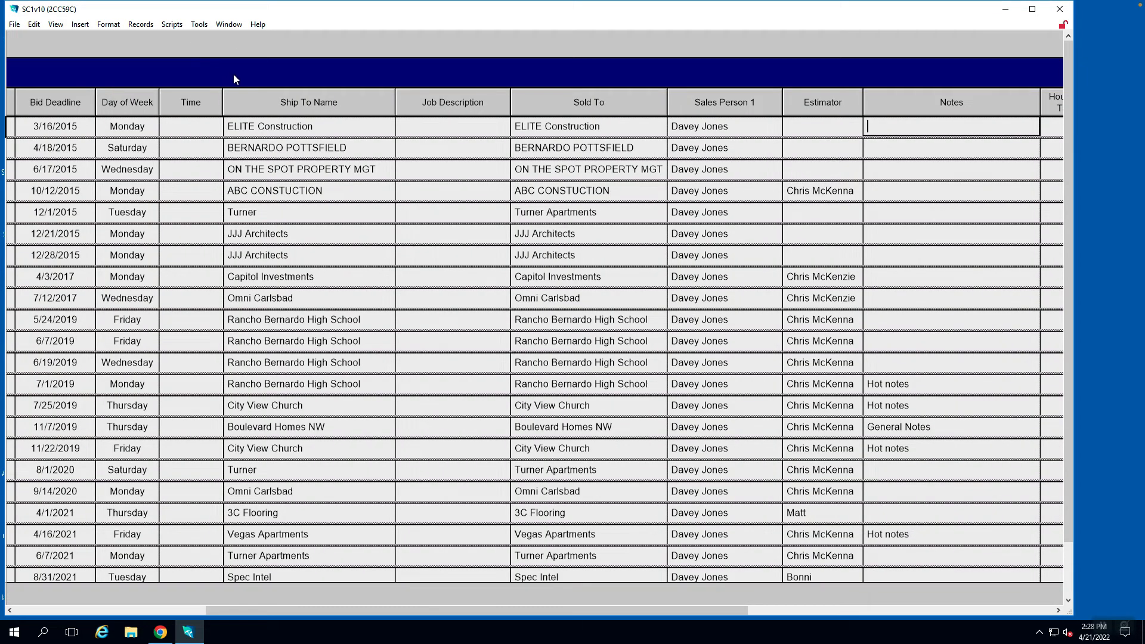
# Sort the Bid Register by estimator, and again by takeoff due date, and locate the Fairmont Hotel row.
pyautogui.click(233, 74)
pyautogui.click(823, 100)
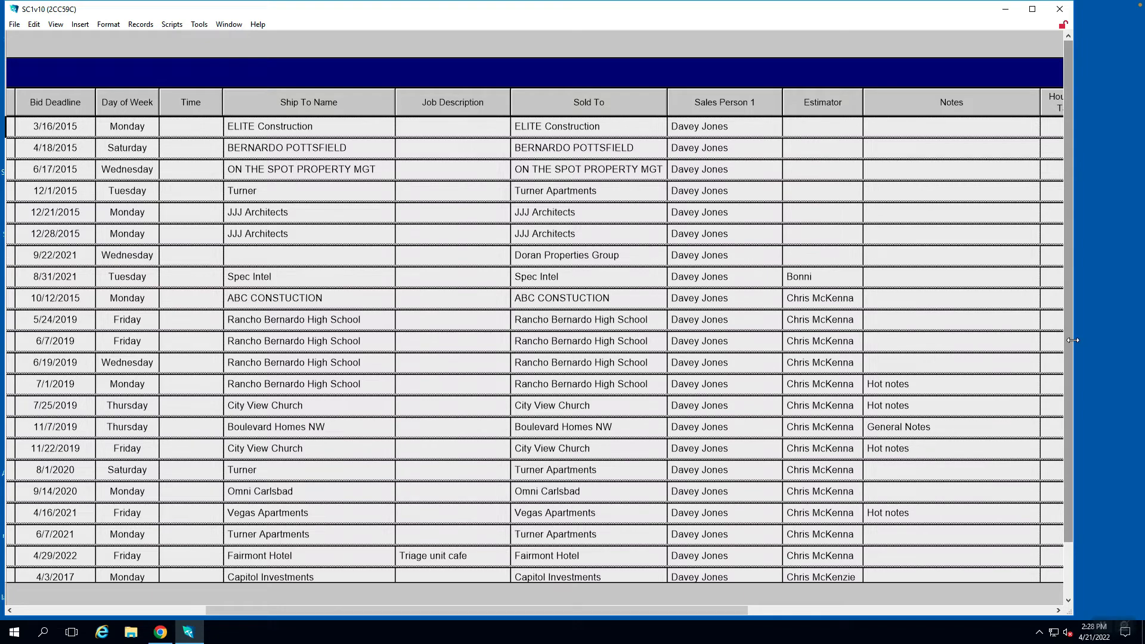
pyautogui.moveTo(1068, 345); pyautogui.dragTo(1060, 430)
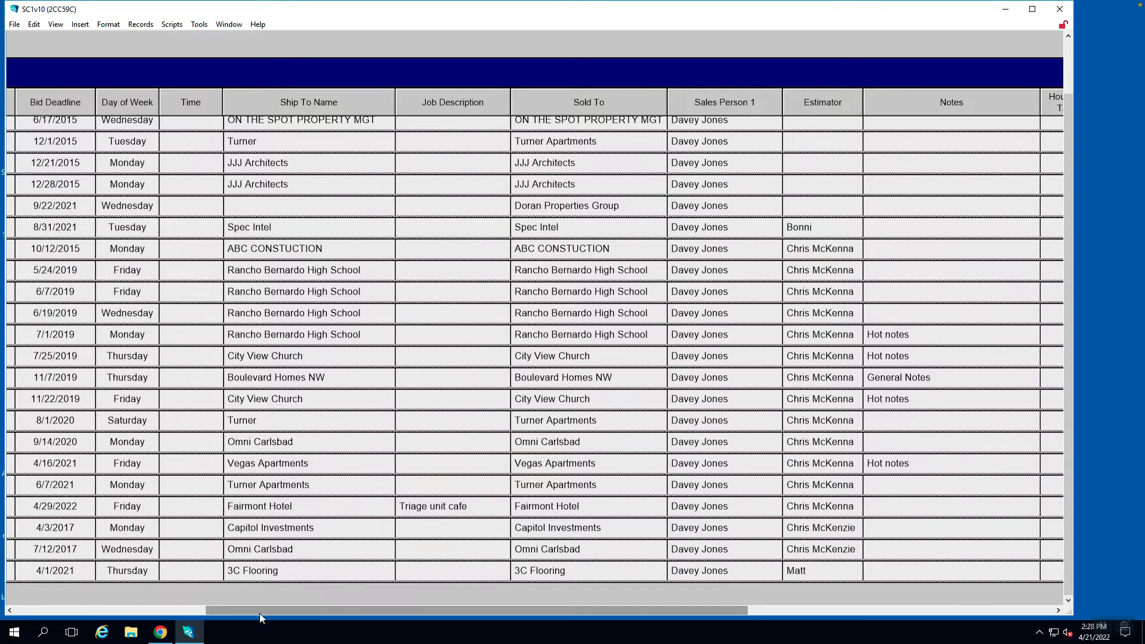
pyautogui.moveTo(260, 611); pyautogui.dragTo(36, 607)
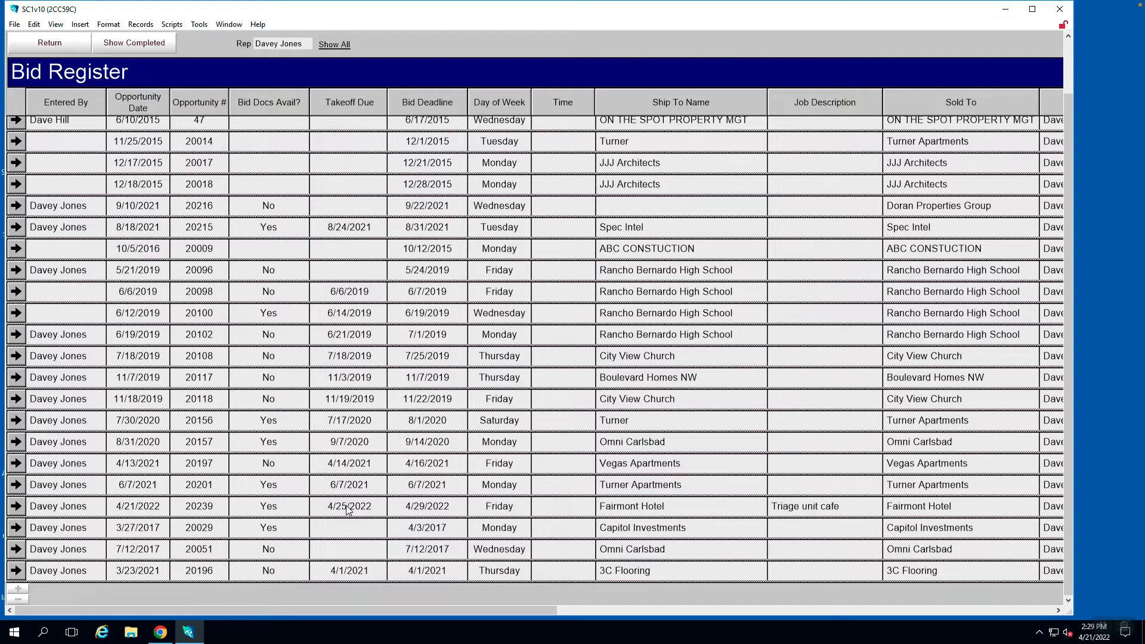
pyautogui.click(356, 98)
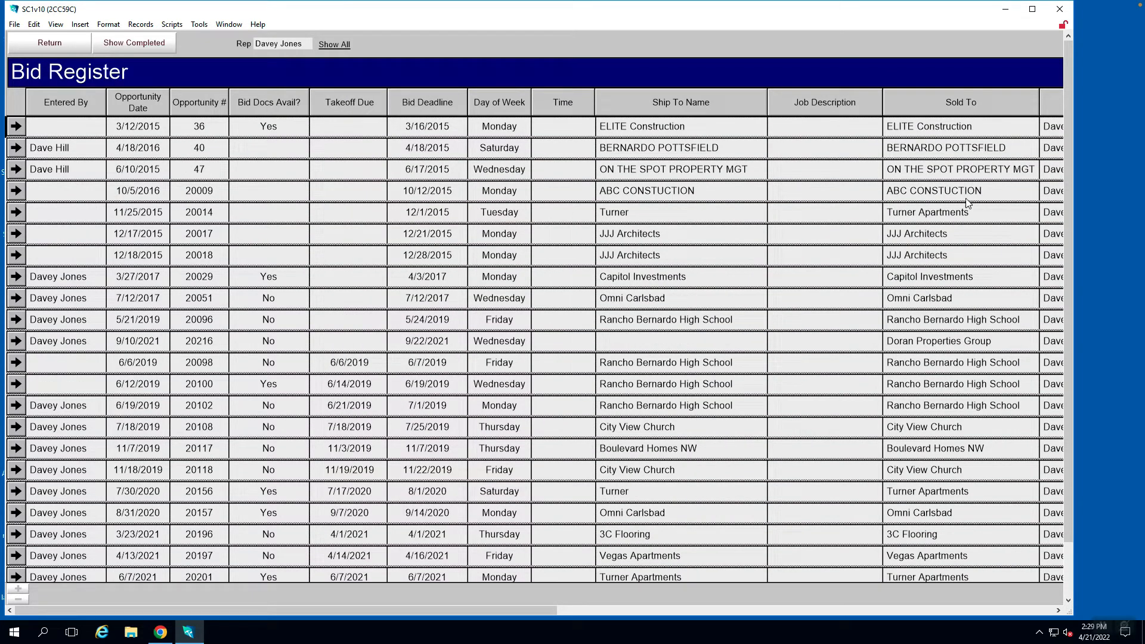
pyautogui.moveTo(1067, 215); pyautogui.dragTo(1066, 301)
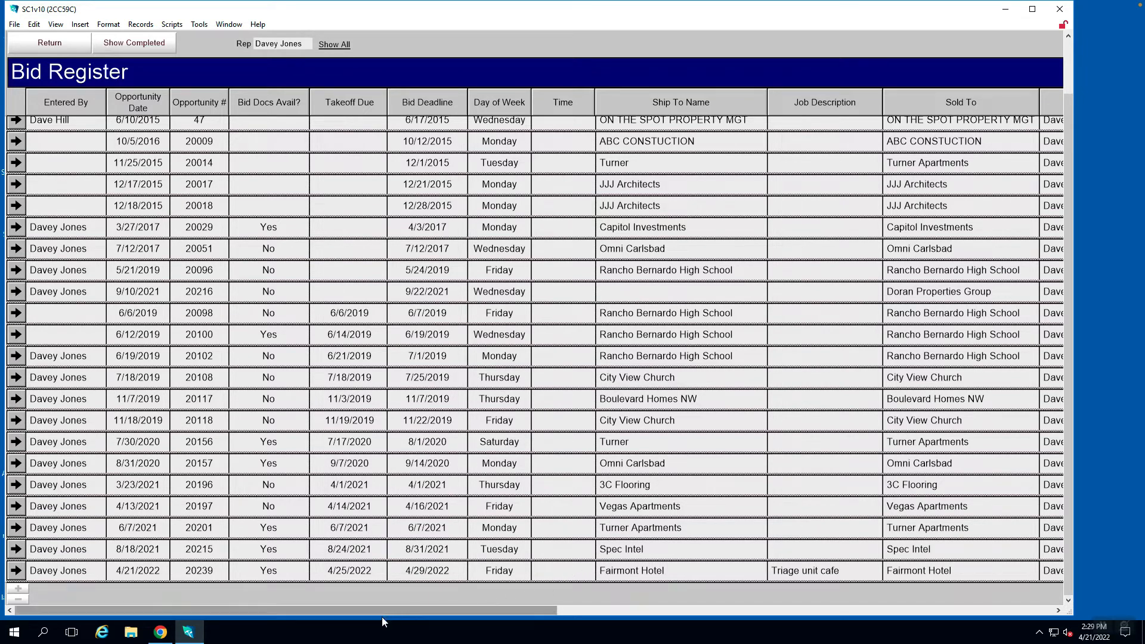
pyautogui.moveTo(286, 610); pyautogui.dragTo(153, 602)
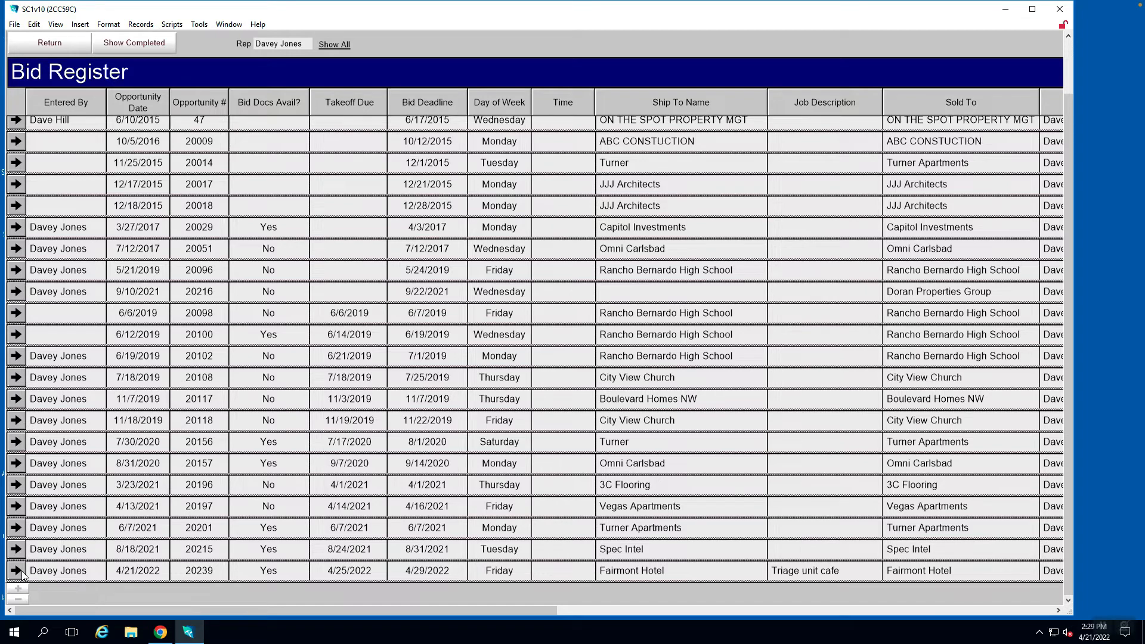
# Open the Fairmont Hotel opportunity from the Bid Register and set its Bid Submitted date to Apr 21, 2022.
pyautogui.click(17, 571)
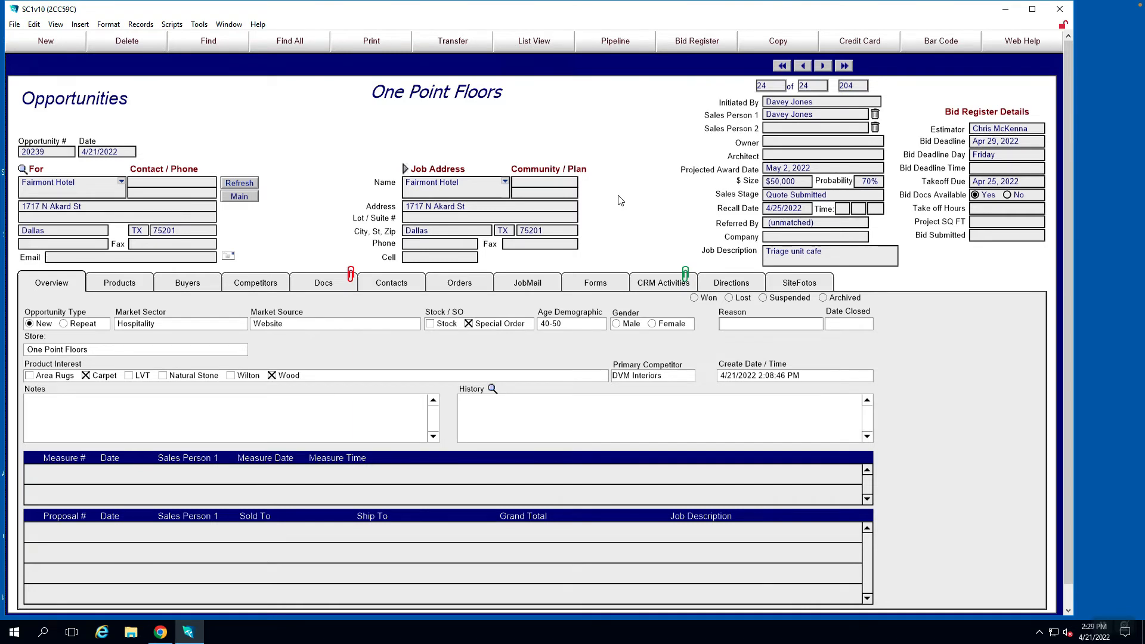
pyautogui.click(992, 236)
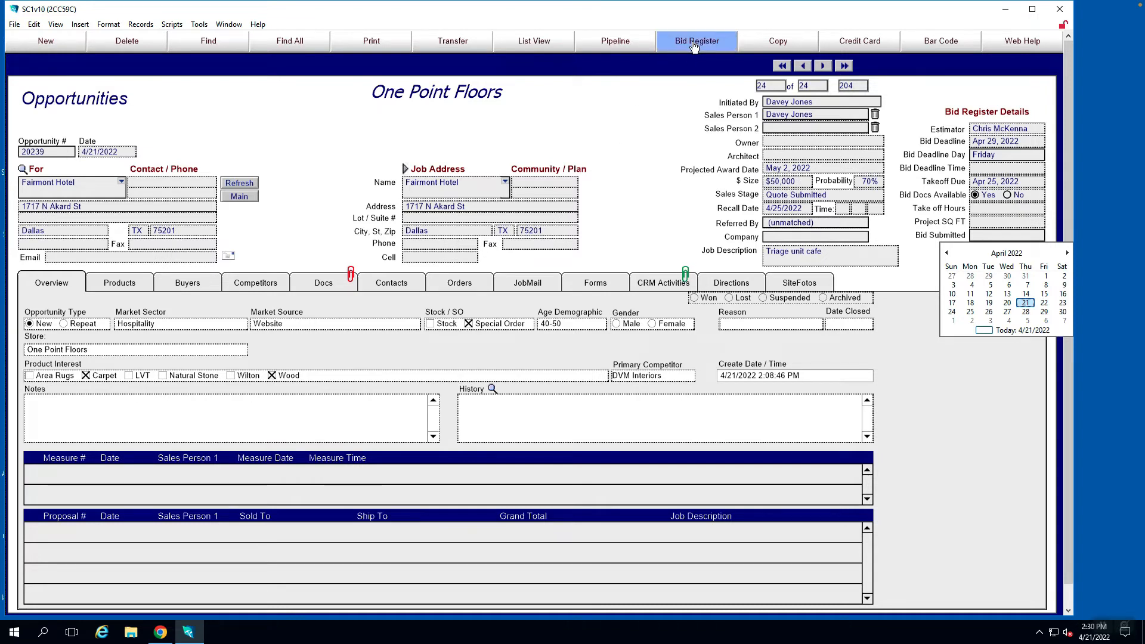
pyautogui.click(1027, 303)
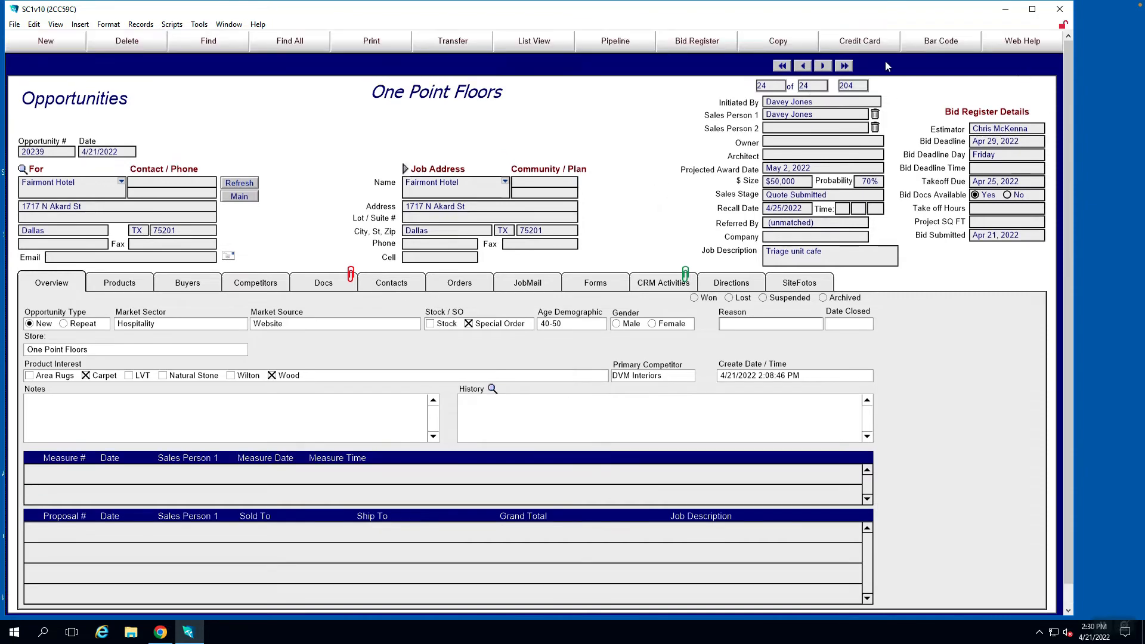
# Return to the Bid Register and review all columns of the Fairmont Hotel row, including the submission date.
pyautogui.click(695, 45)
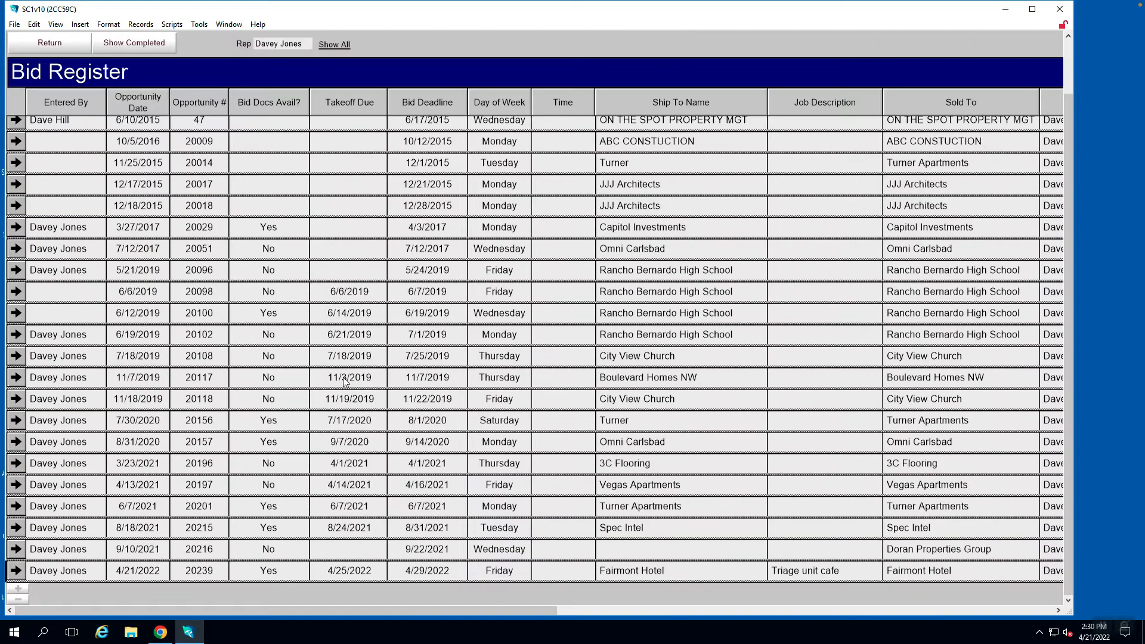
pyautogui.click(18, 600)
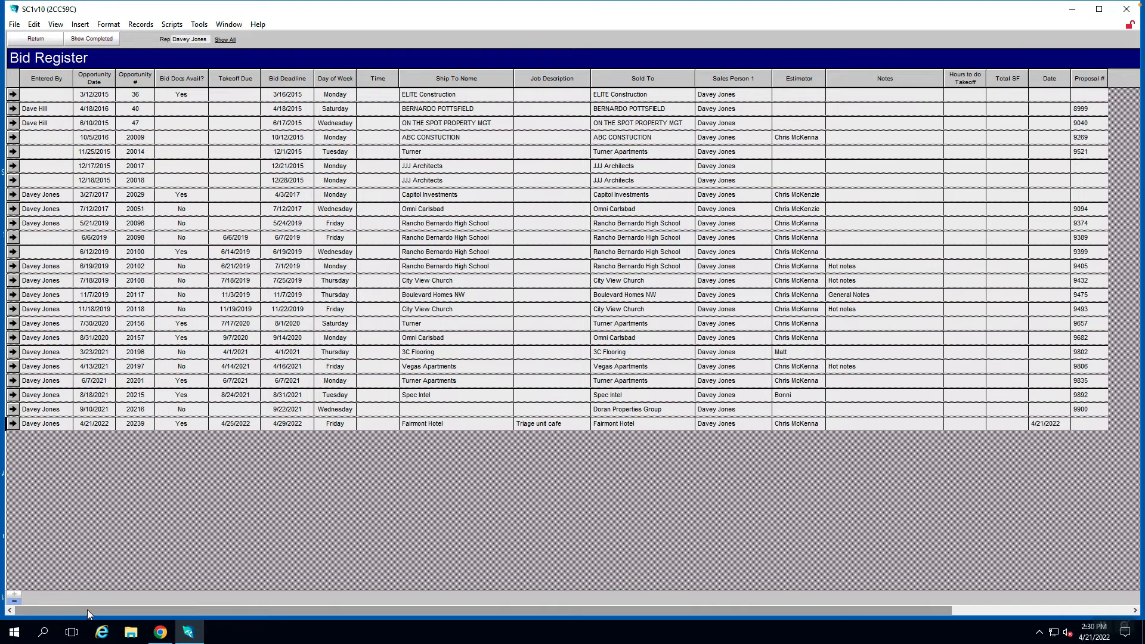
pyautogui.moveTo(87, 609); pyautogui.dragTo(138, 612)
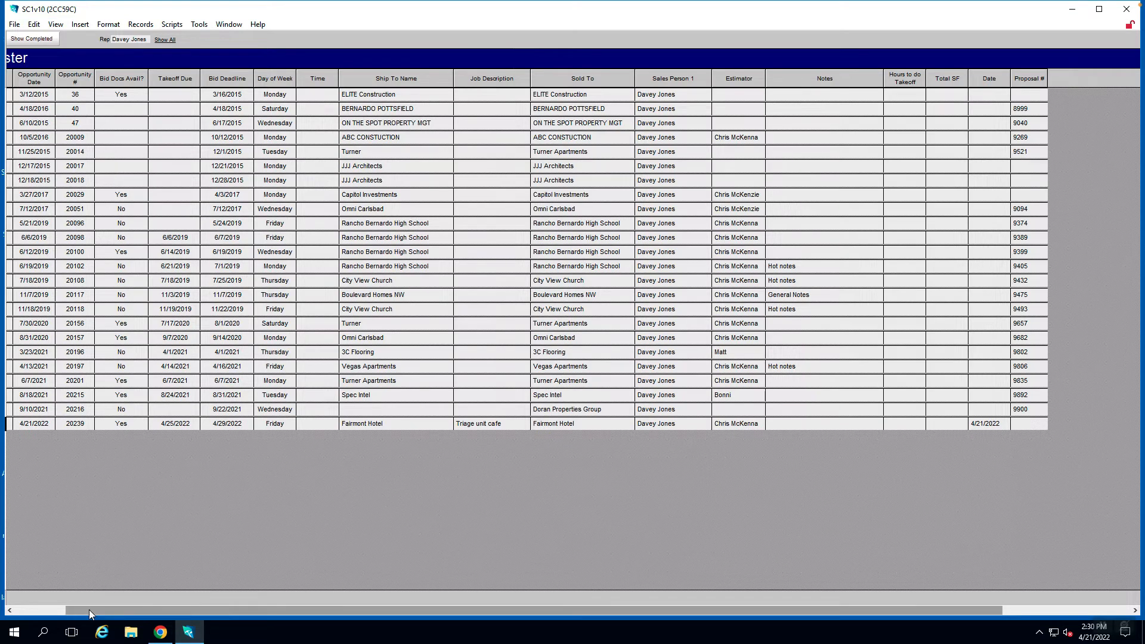
pyautogui.moveTo(89, 612); pyautogui.dragTo(37, 612)
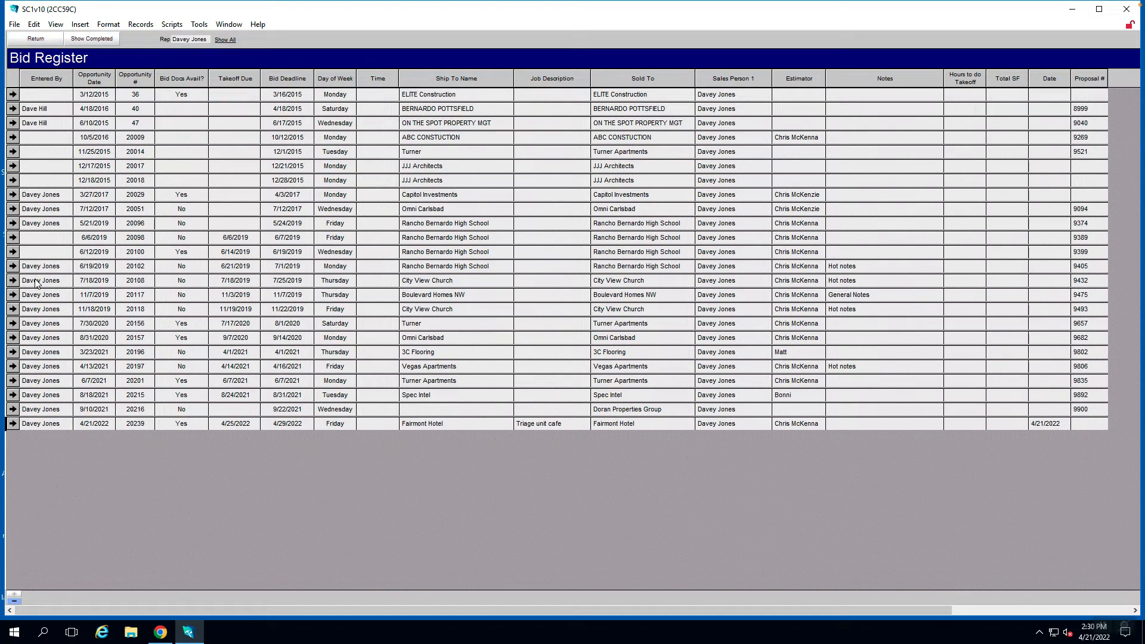
# Reopen the Fairmont Hotel opportunity from the Bid Register and view the open opportunities in the Pipeline.
pyautogui.click(13, 424)
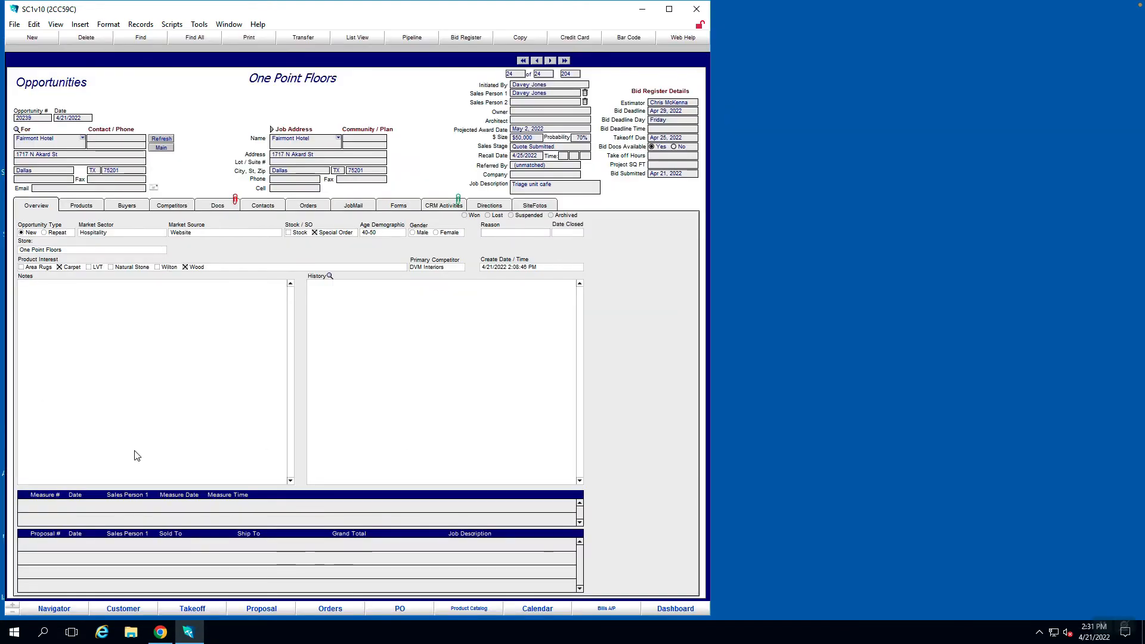
pyautogui.click(13, 605)
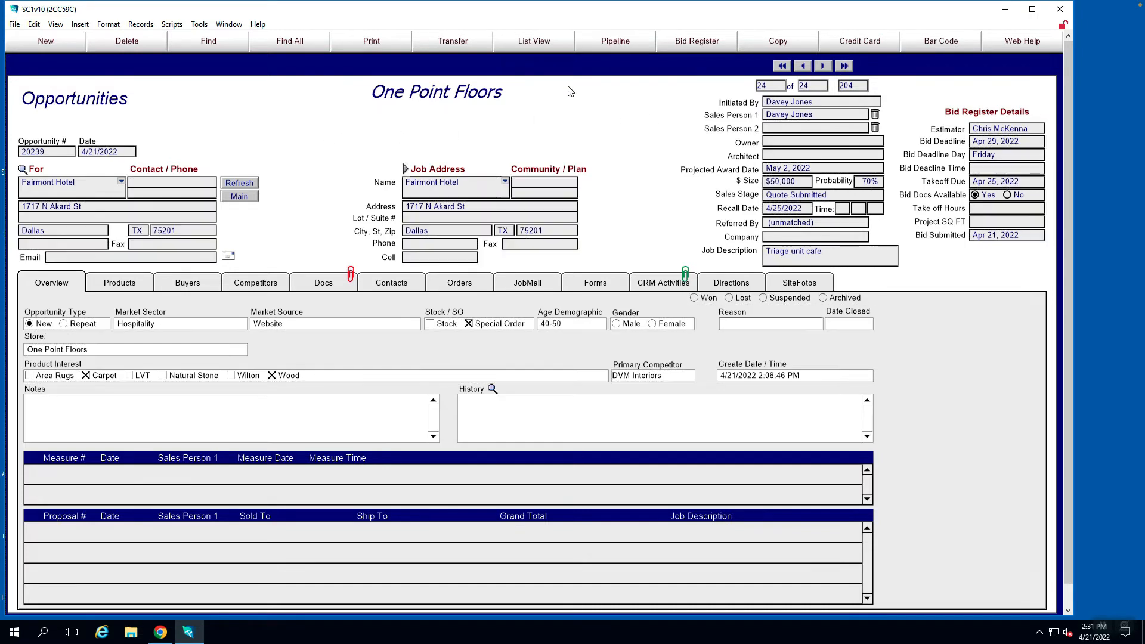
pyautogui.click(620, 46)
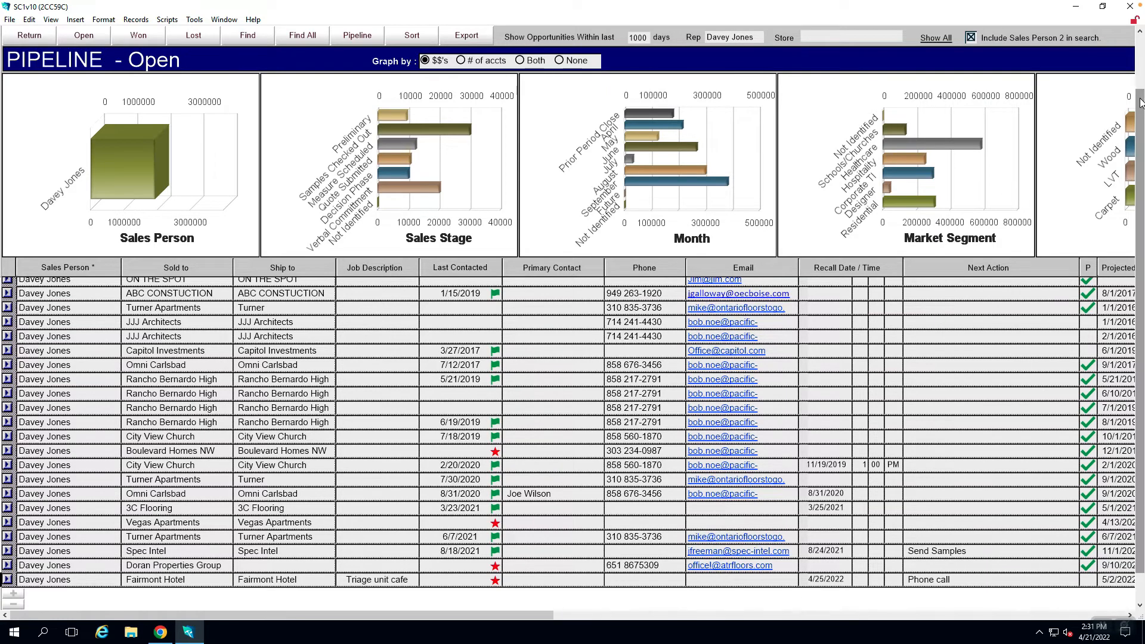
pyautogui.moveTo(1140, 103); pyautogui.dragTo(1140, 37)
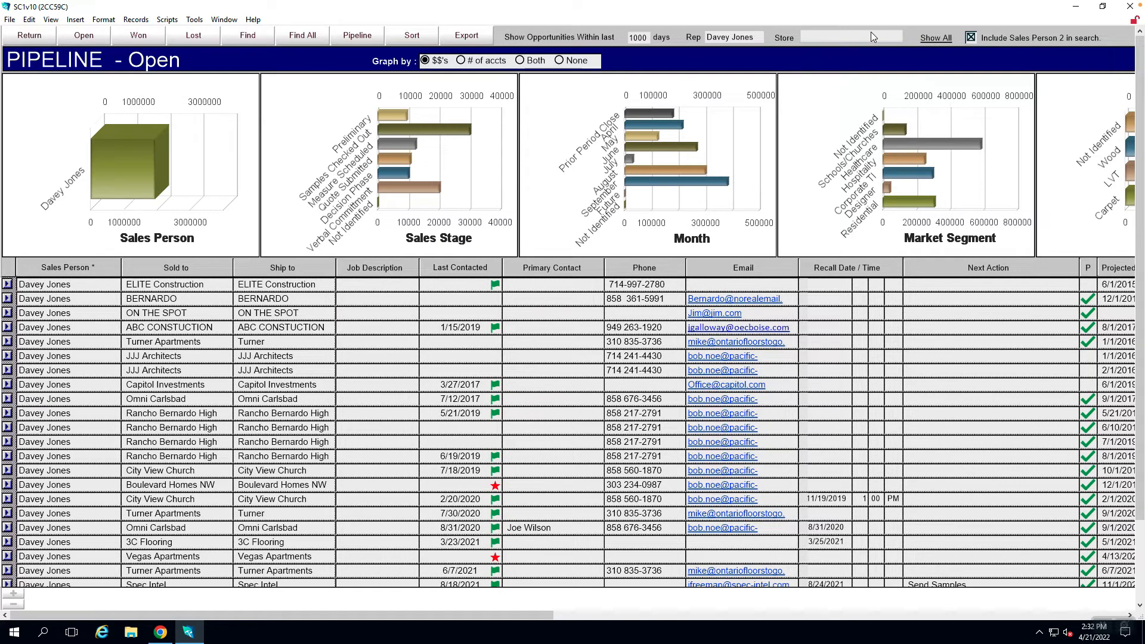
# Check the Pipeline's store choices, show all open opportunities, and filter them by the Fairmont Hotel opportunity's sales person.
pyautogui.click(854, 41)
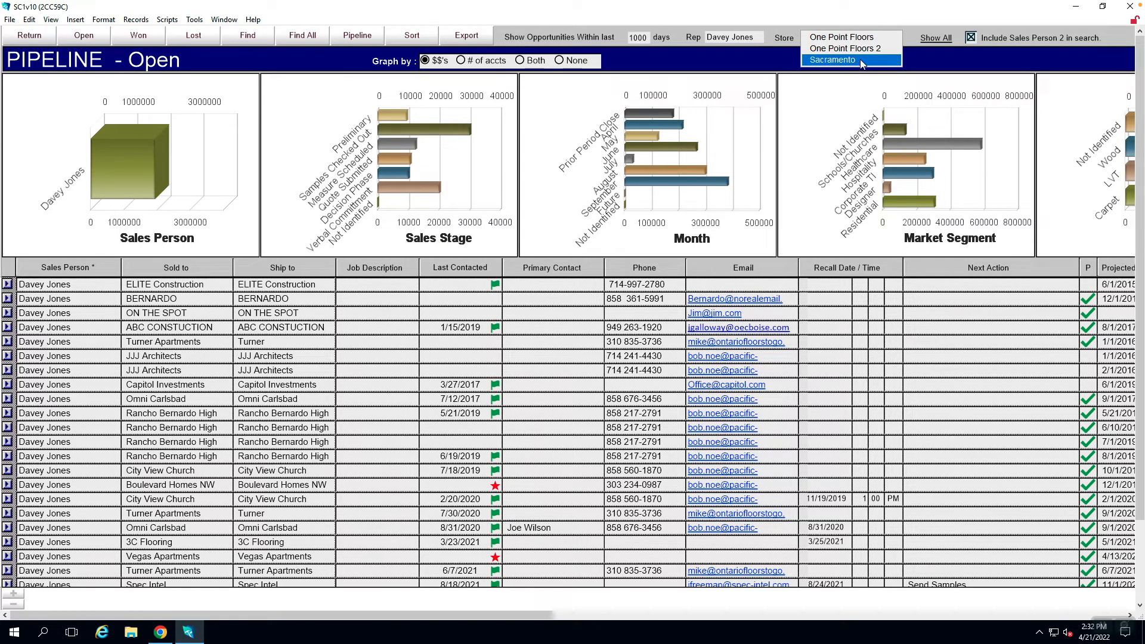
pyautogui.click(910, 31)
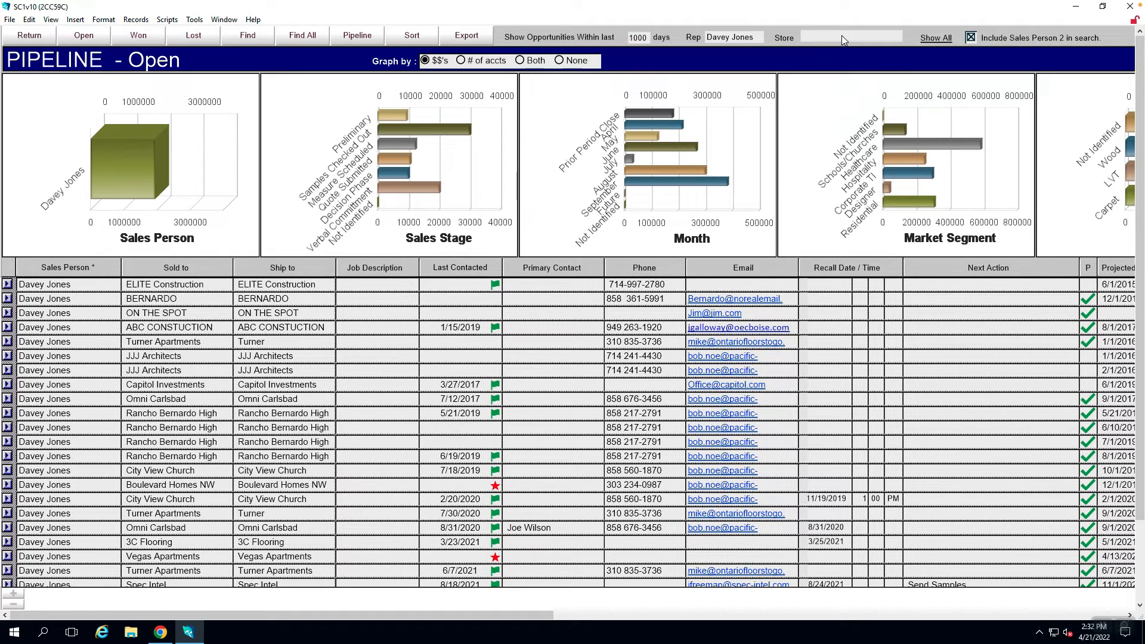
pyautogui.click(935, 40)
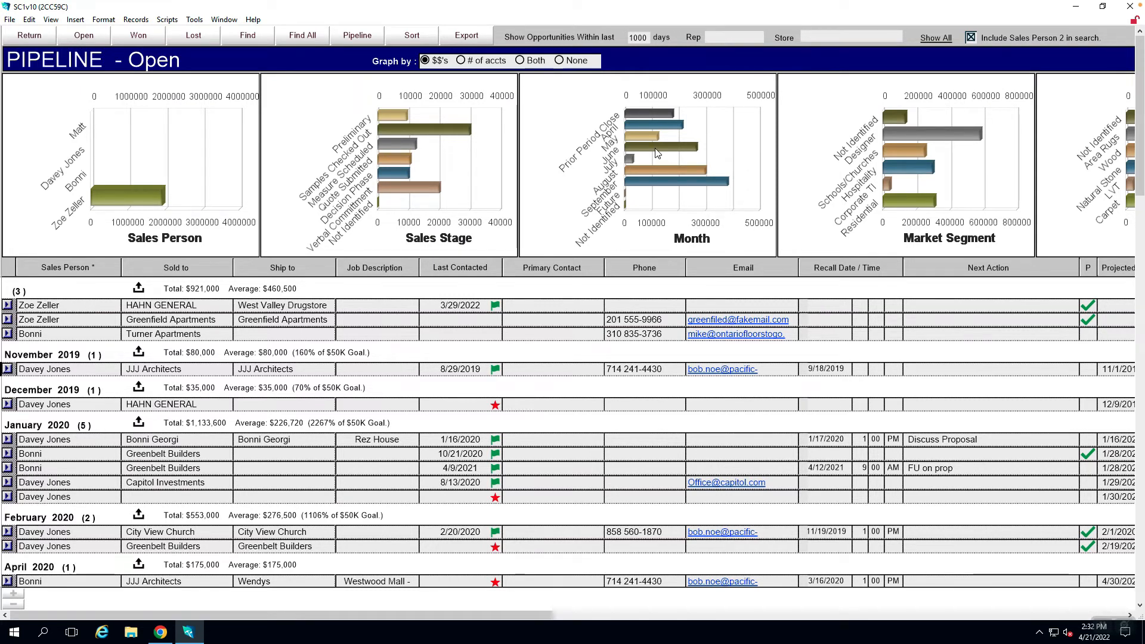
pyautogui.click(715, 37)
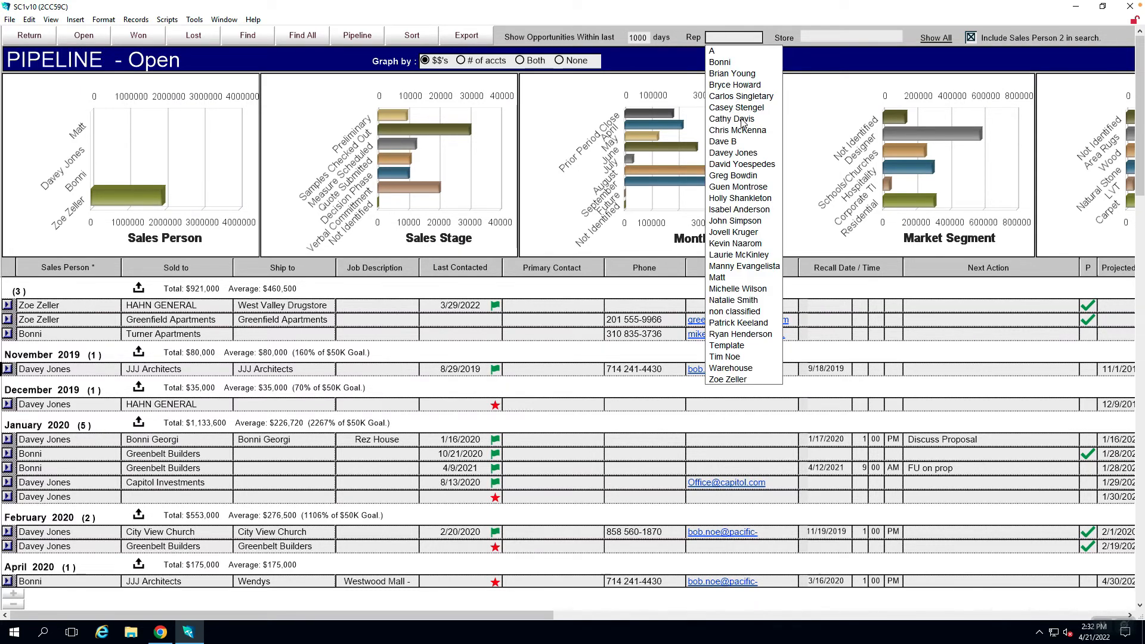
pyautogui.click(737, 156)
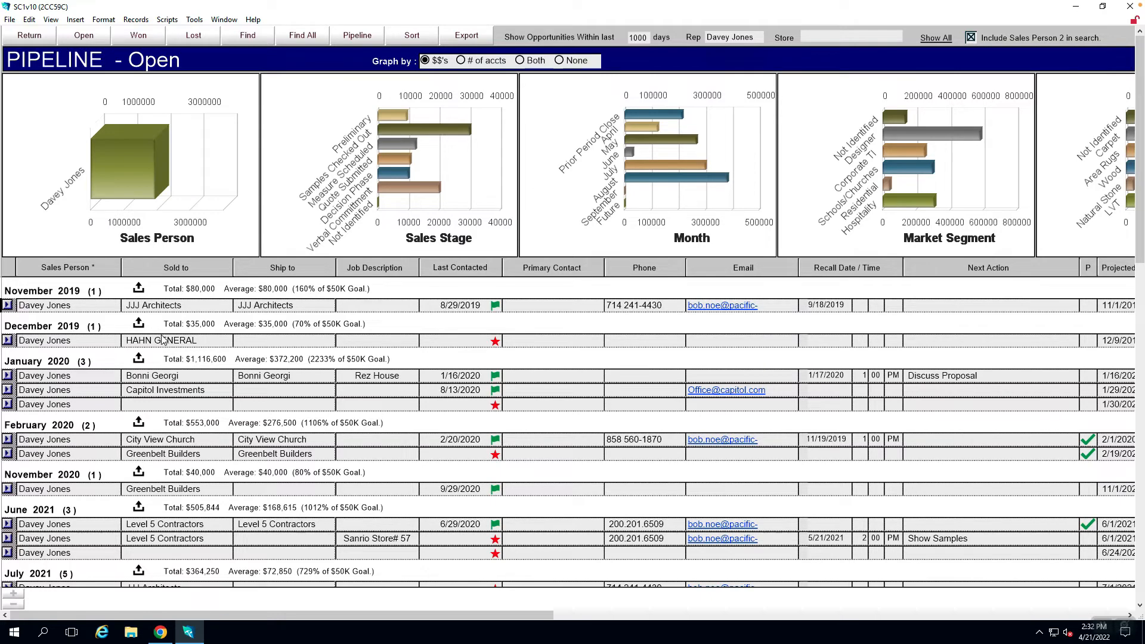
# Return to the Opportunities screen, find all records and go to the last one.
pyautogui.click(26, 34)
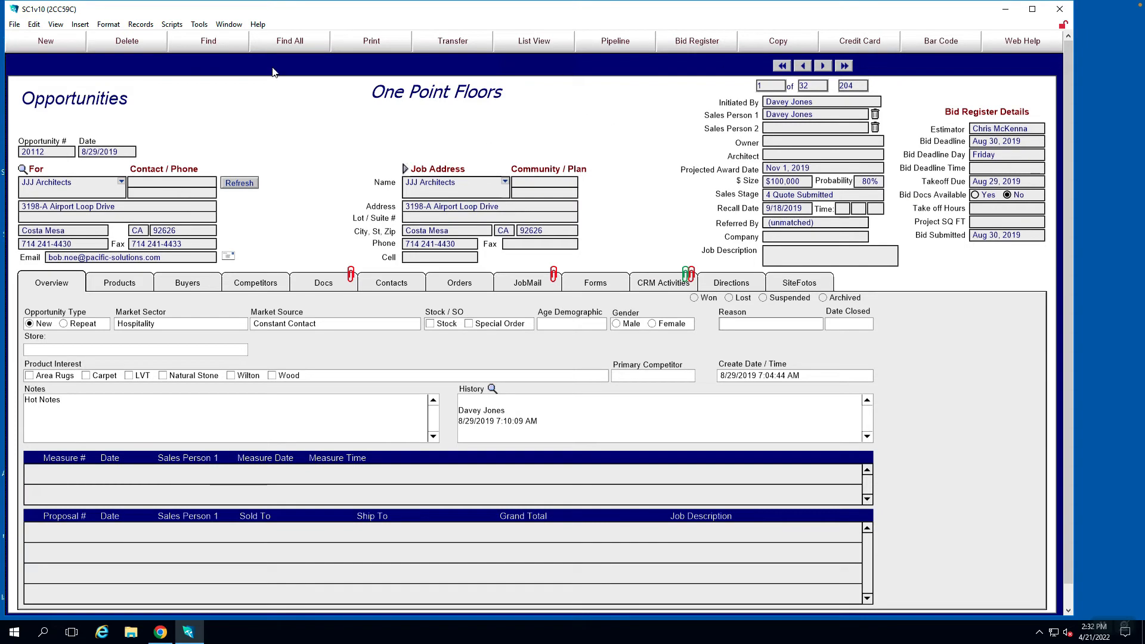
pyautogui.click(292, 41)
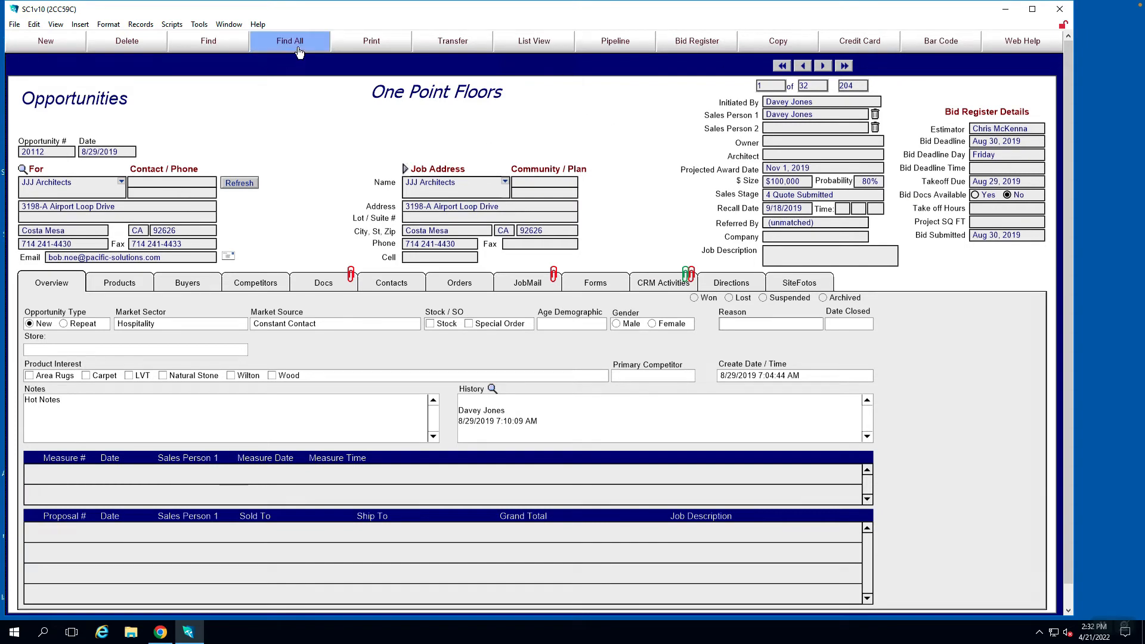
pyautogui.click(844, 66)
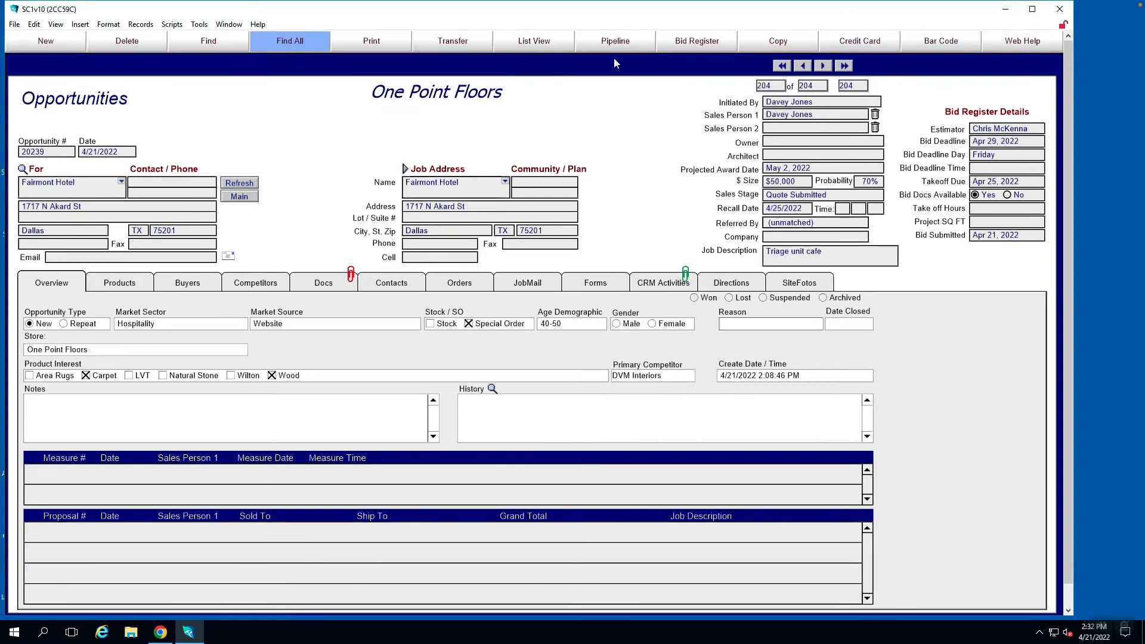
# Open the Pipeline again and limit it to opportunities within the last 120 days.
pyautogui.click(615, 42)
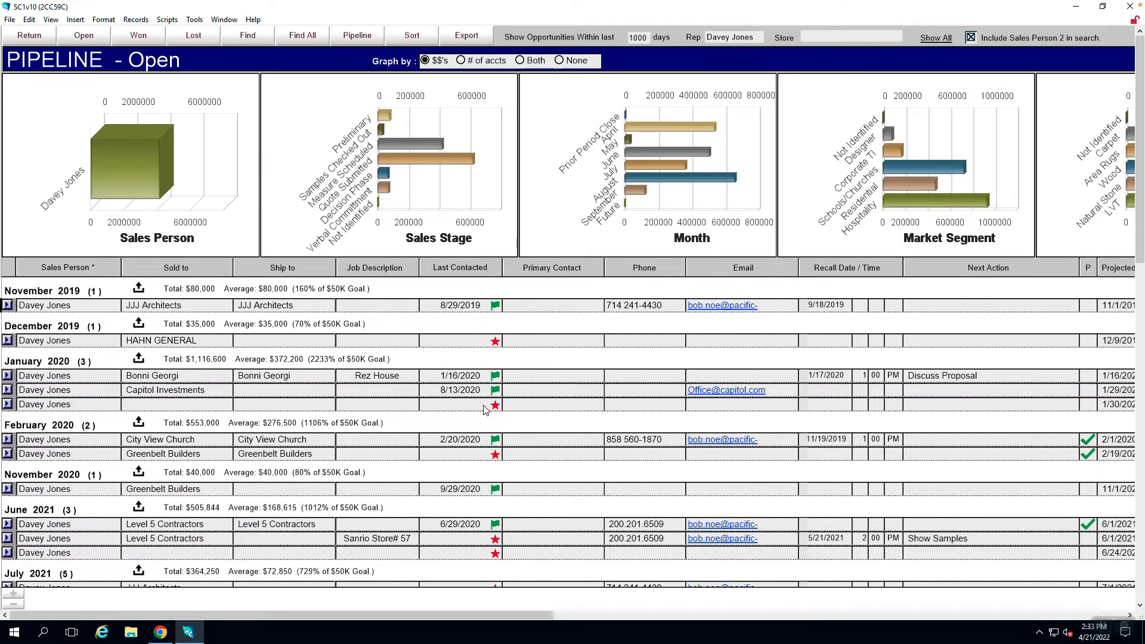
pyautogui.click(647, 38)
pyautogui.press('BackSpace')
pyautogui.press('BackSpace')
pyautogui.press('BackSpace')
pyautogui.press('BackSpace')
pyautogui.write('12')
pyautogui.click(677, 44)
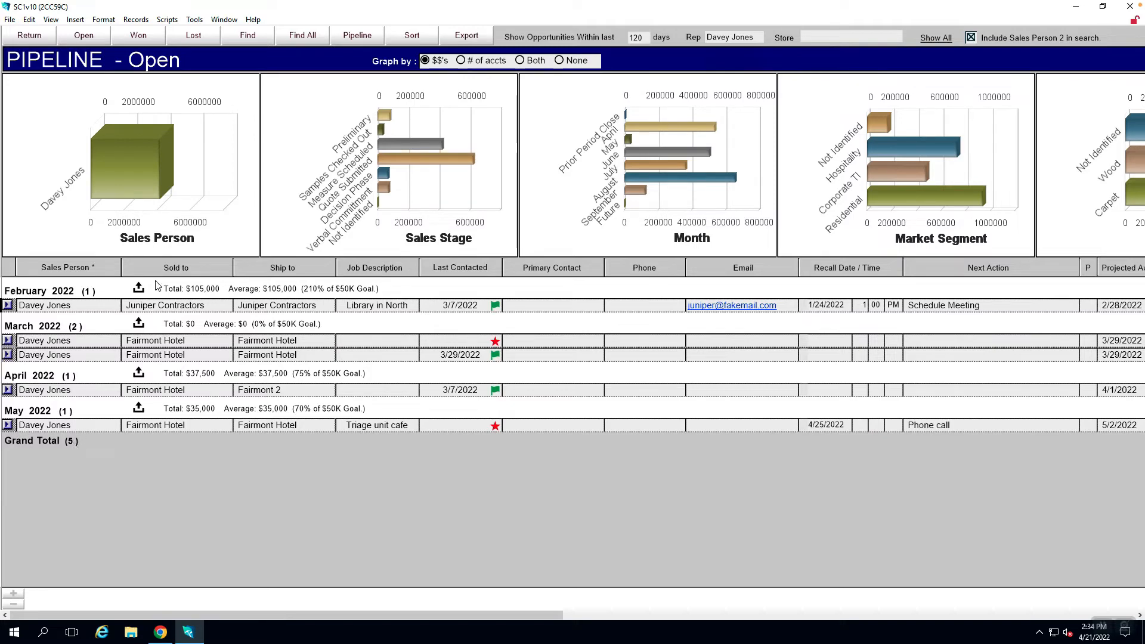
# Extend the Pipeline's time range to opportunities within the last 365 days.
pyautogui.click(637, 39)
pyautogui.doubleClick(638, 38)
pyautogui.write('365')
pyautogui.press('Return')
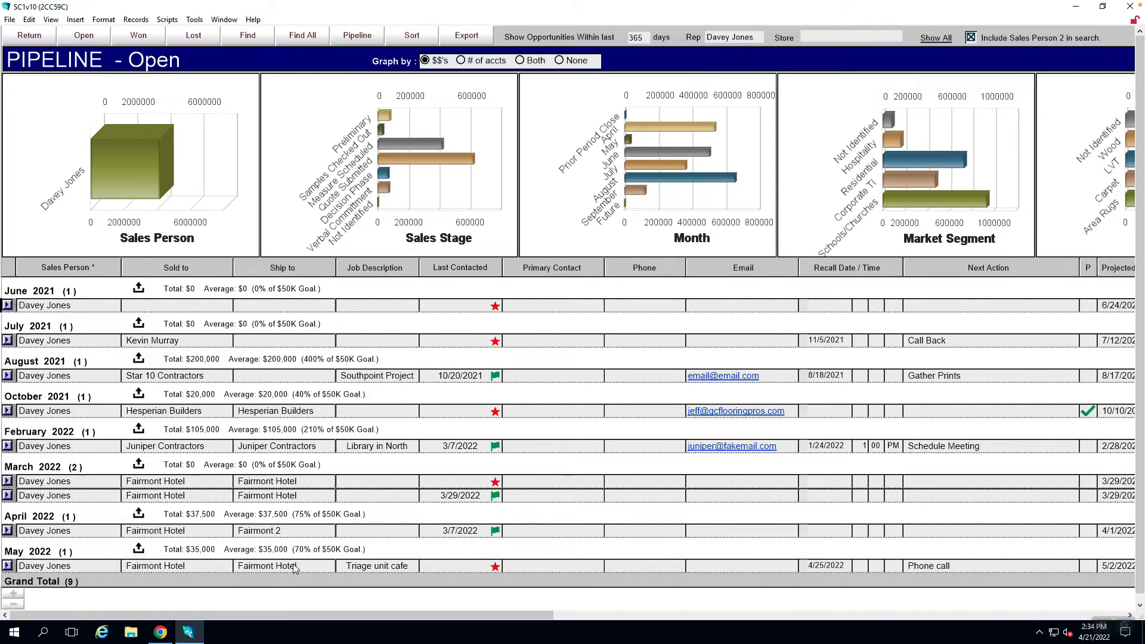
# Set the size of the first March 2022 Fairmont Hotel opportunity to $35,000 and the second to $125,000.
pyautogui.moveTo(183, 618); pyautogui.dragTo(289, 617)
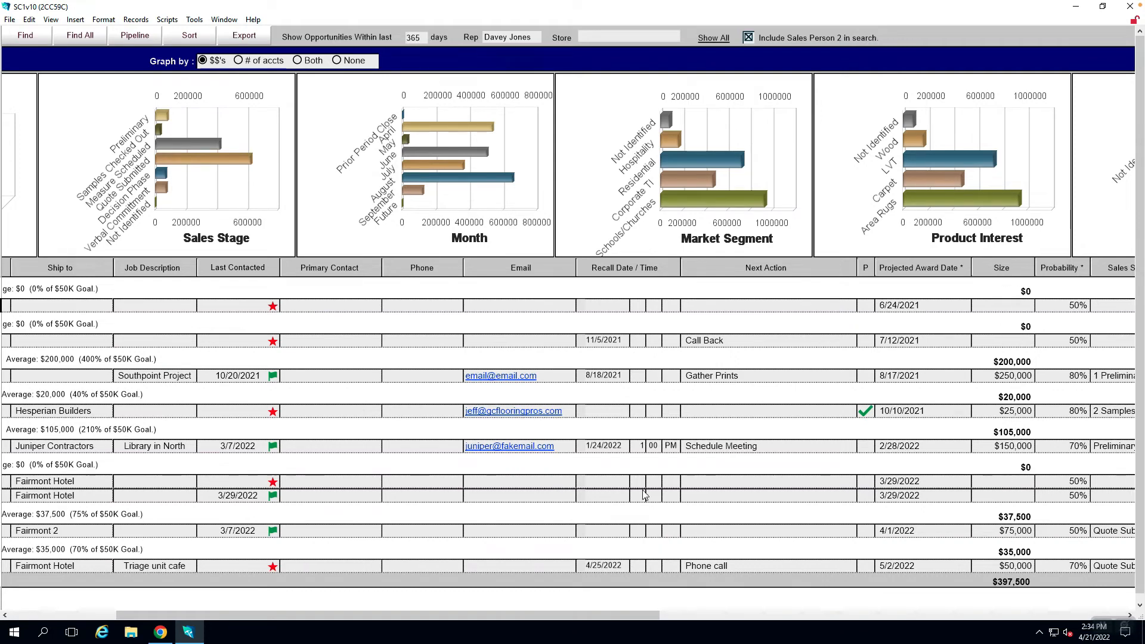
pyautogui.click(111, 622)
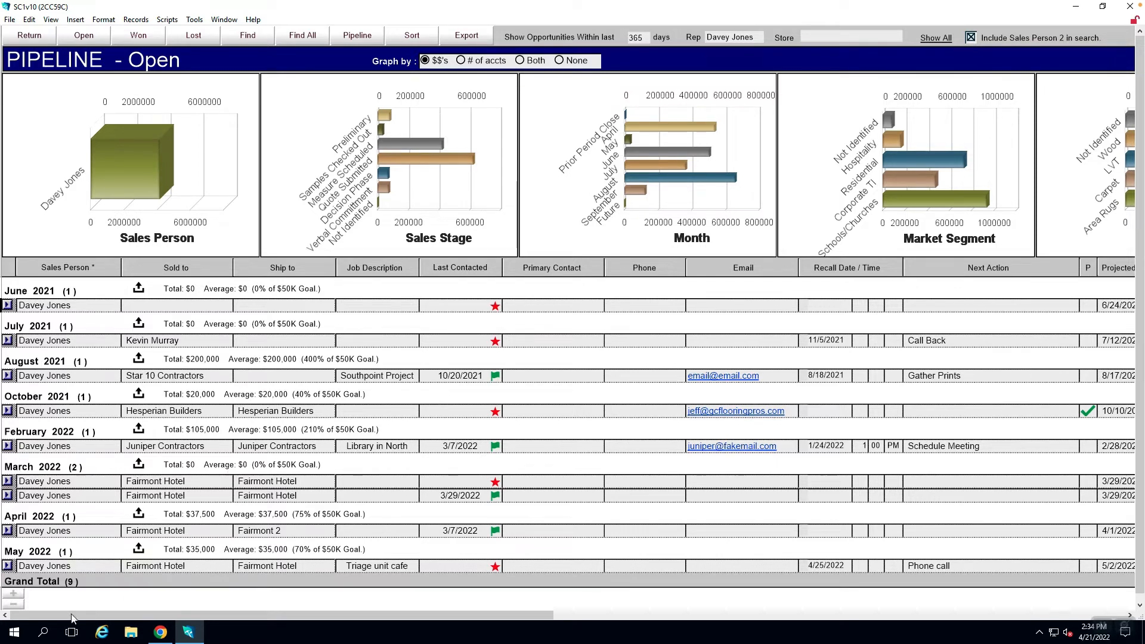
pyautogui.hscroll(2, 32, 623)
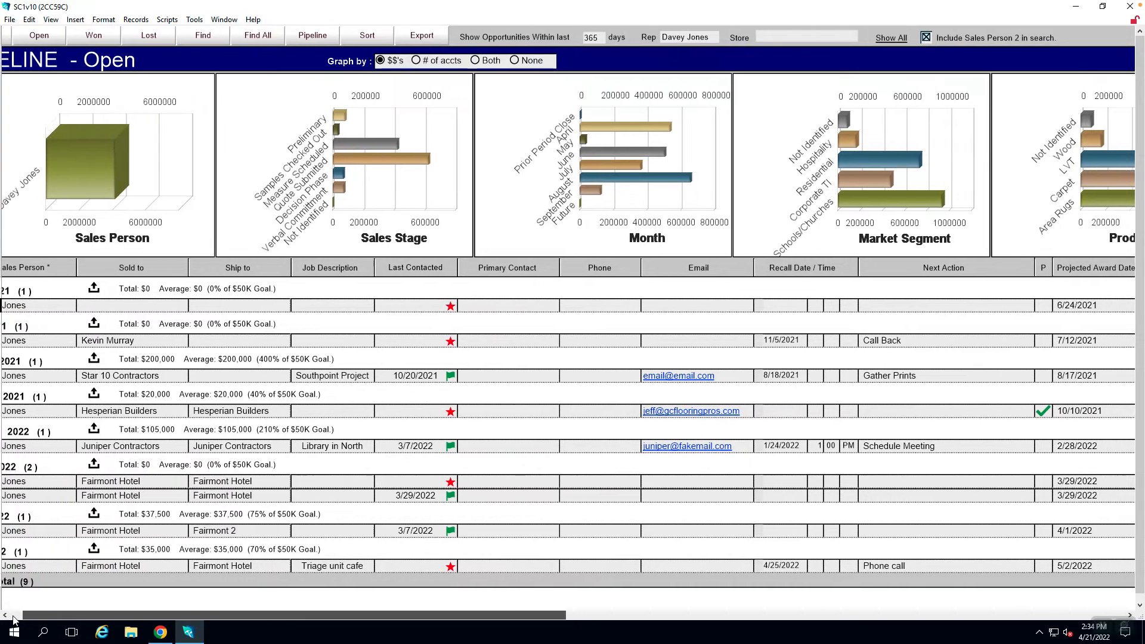
pyautogui.moveTo(13, 620); pyautogui.dragTo(10, 619)
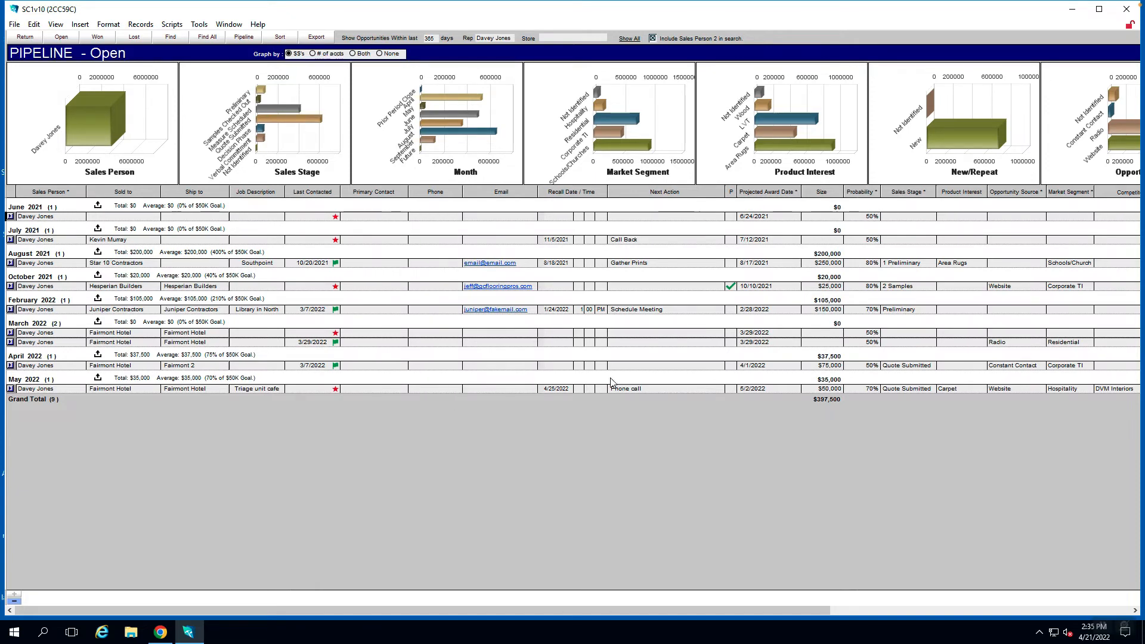
pyautogui.click(825, 332)
pyautogui.write('5000')
pyautogui.click(826, 342)
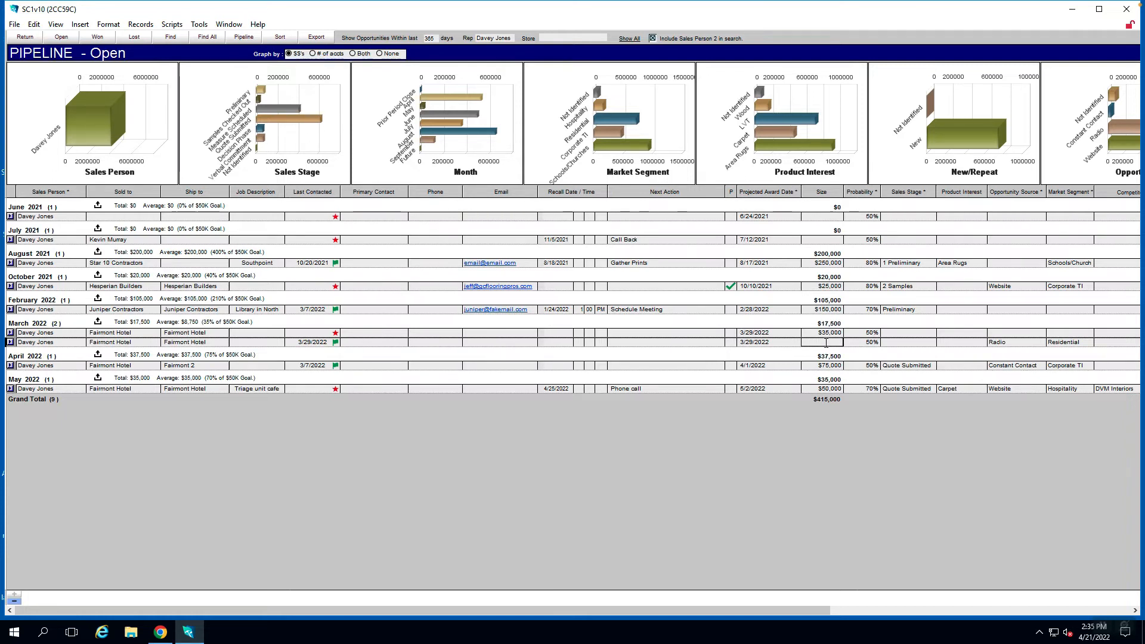
pyautogui.write('125000')
pyautogui.click(841, 327)
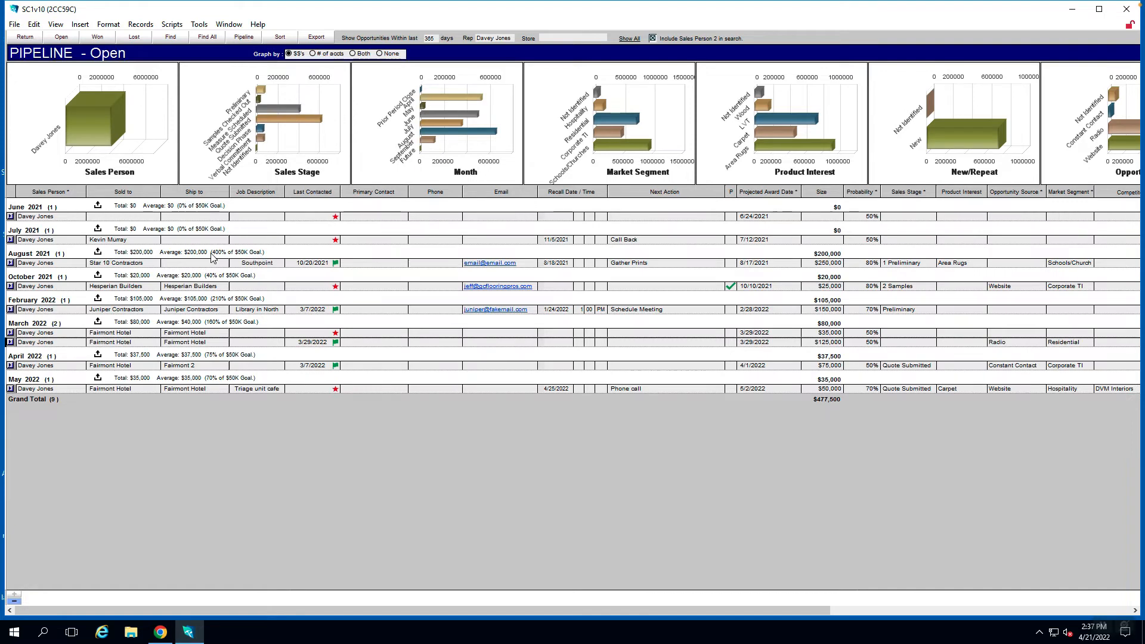
pyautogui.click(14, 591)
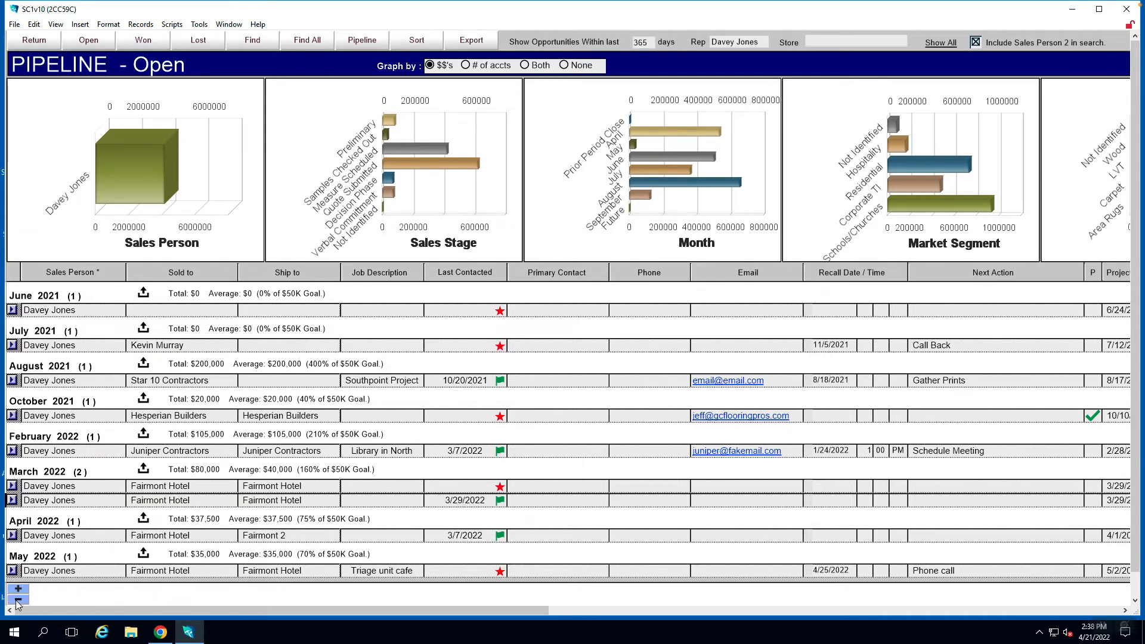
# Preview the latest contact notes of the Star 10 Contractors and Juniper Contractors opportunities in the Pipeline.
pyautogui.click(18, 600)
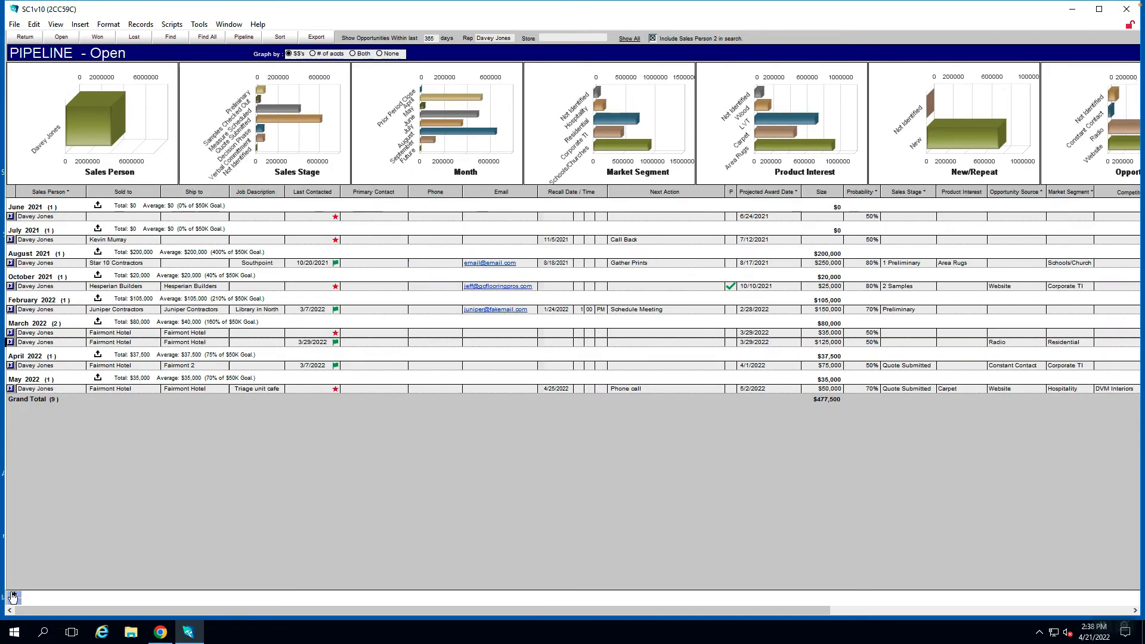
pyautogui.click(13, 596)
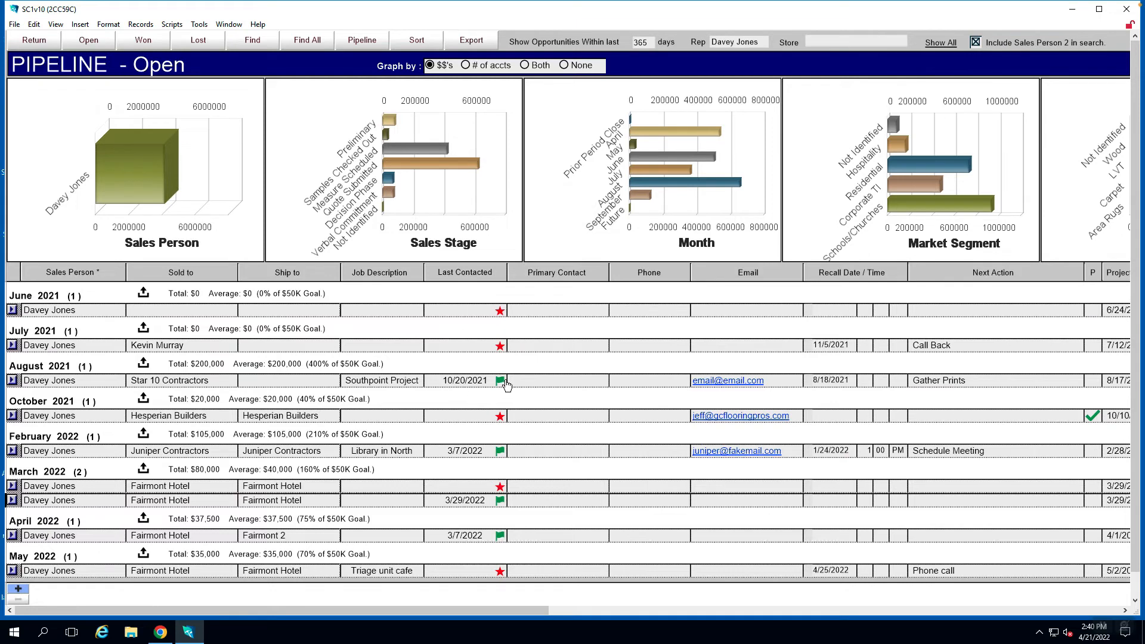
pyautogui.moveTo(500, 383)
pyautogui.moveTo(500, 454)
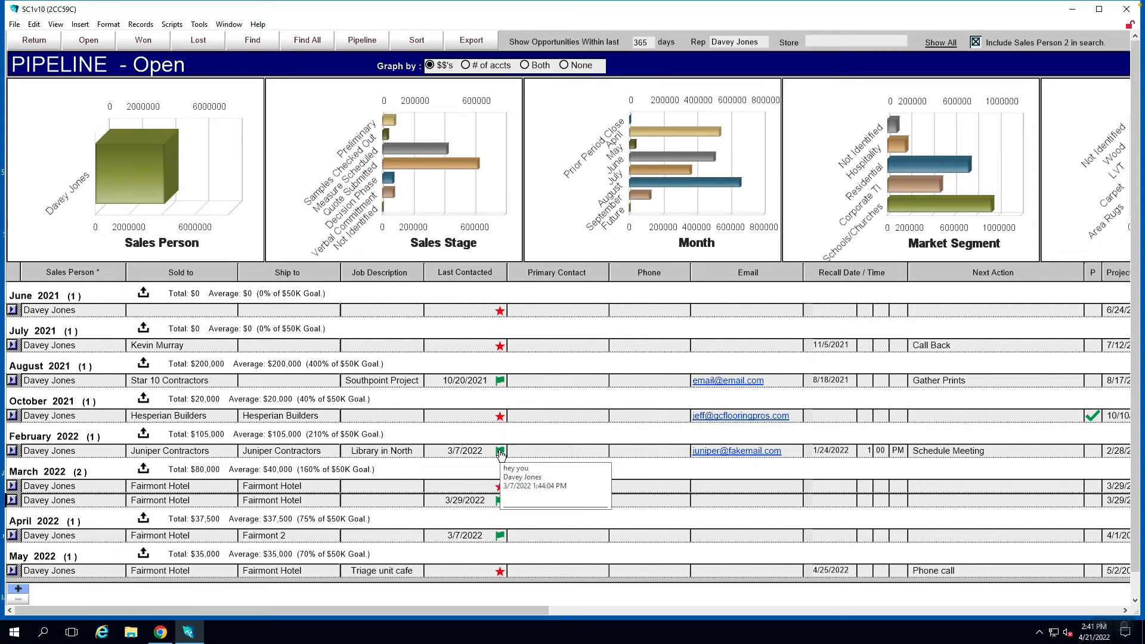
# Post the comment "Followed up again" to the Star 10 Contractors opportunity's history and return to the Pipeline.
pyautogui.click(484, 383)
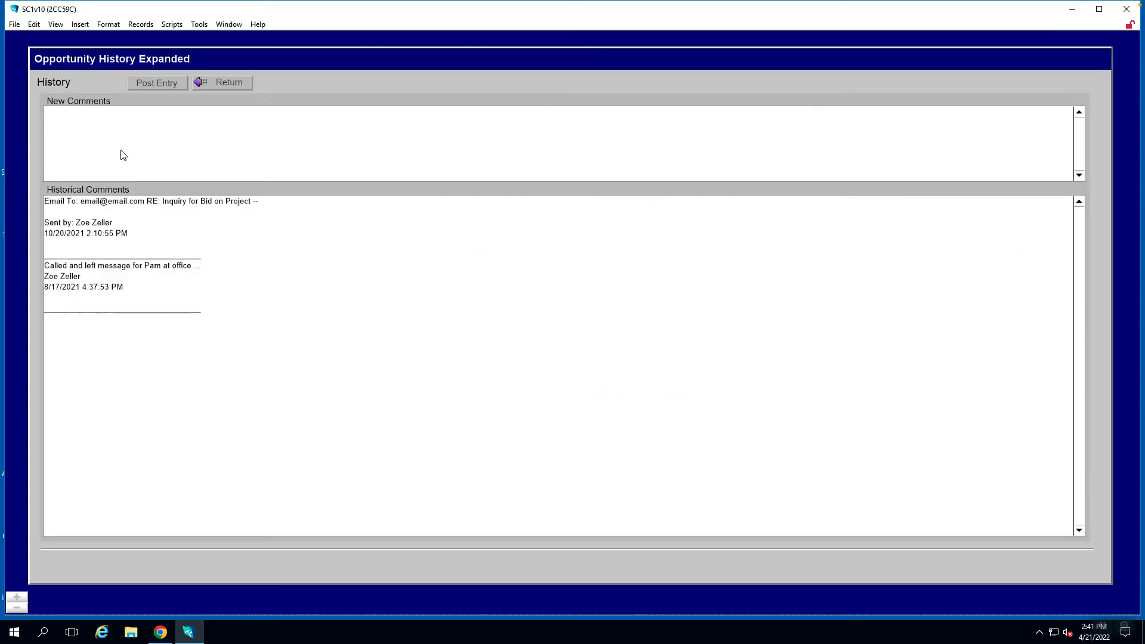
pyautogui.click(66, 118)
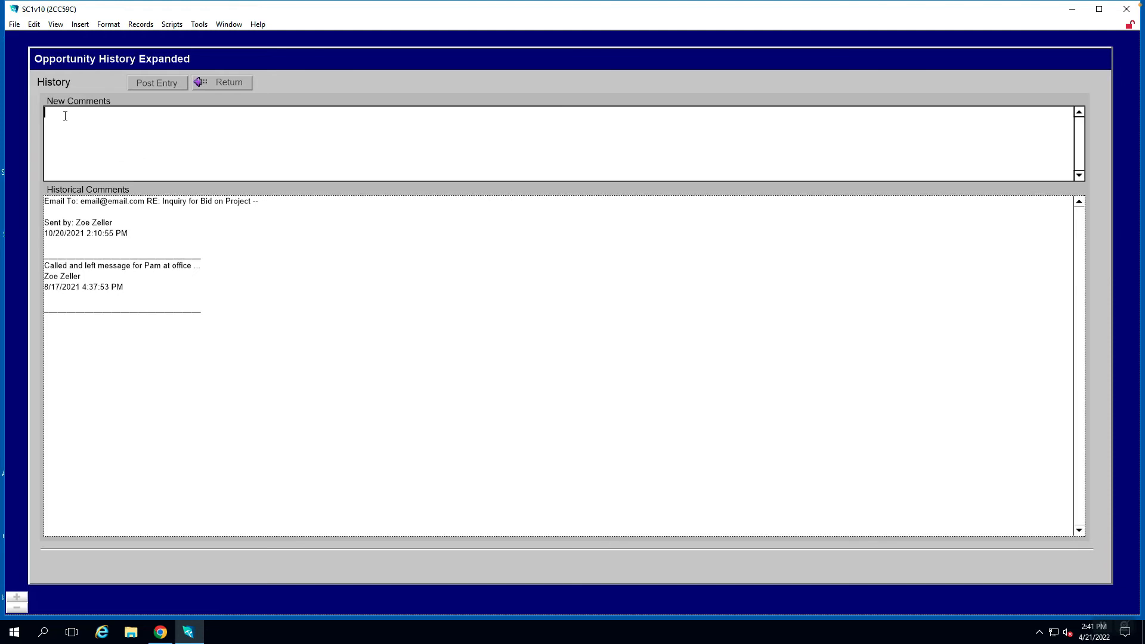
pyautogui.write('Followed uip')
pyautogui.press('BackSpace')
pyautogui.press('BackSpace')
pyautogui.press('BackSpace')
pyautogui.write('up again')
pyautogui.click(138, 89)
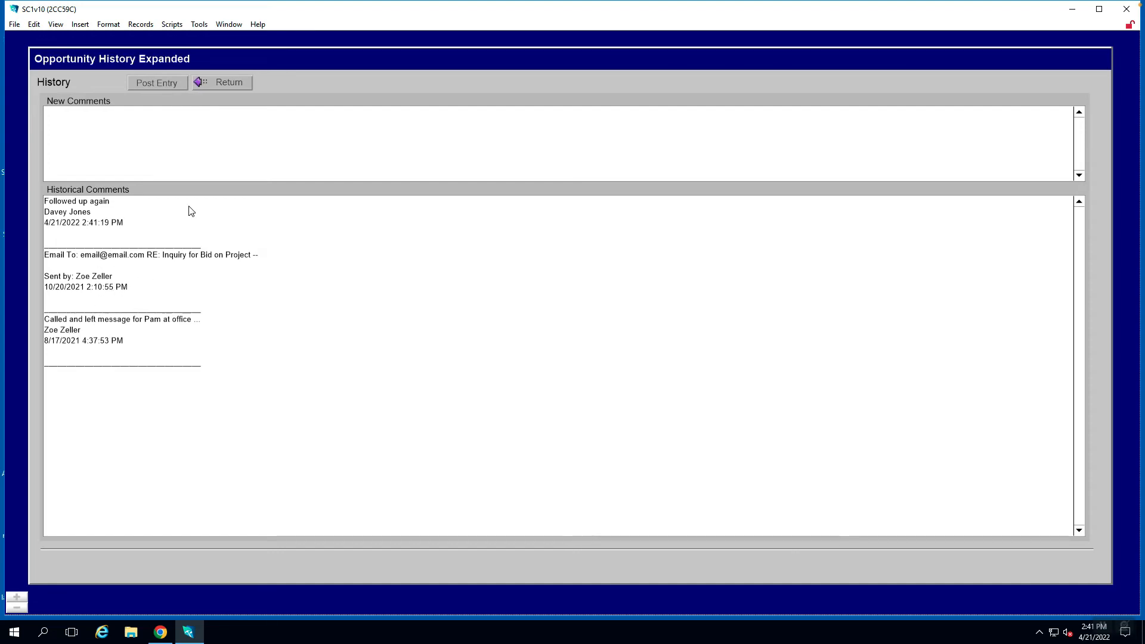
pyautogui.click(203, 86)
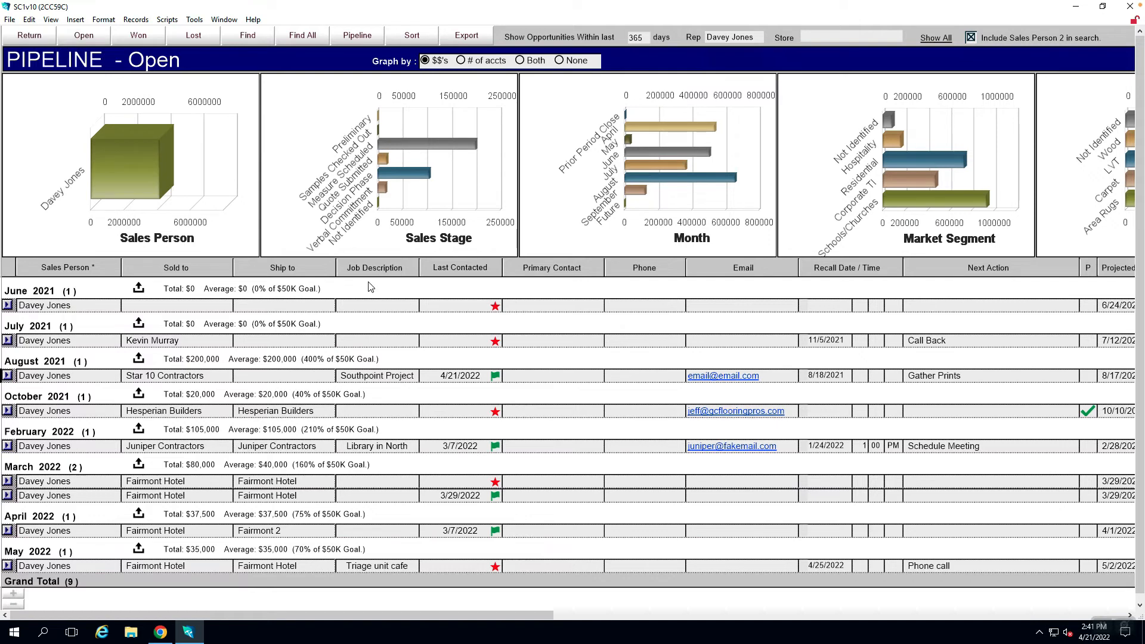
# Send an email with the text "Test" to the contact of the October 2021 Hesperian Builders opportunity.
pyautogui.moveTo(497, 378)
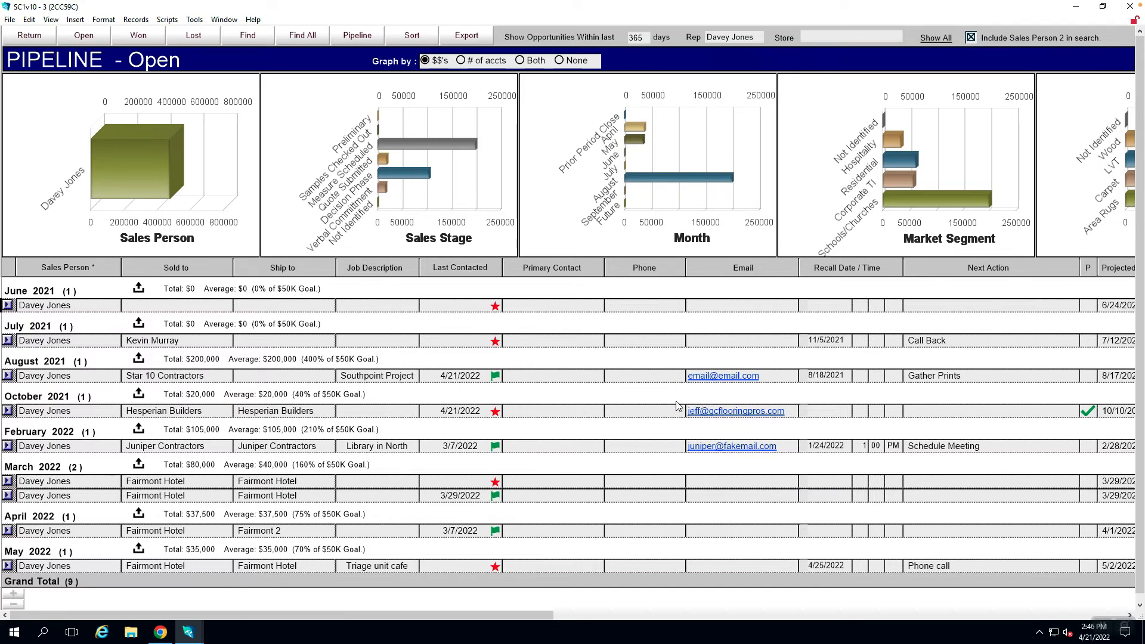
pyautogui.click(723, 413)
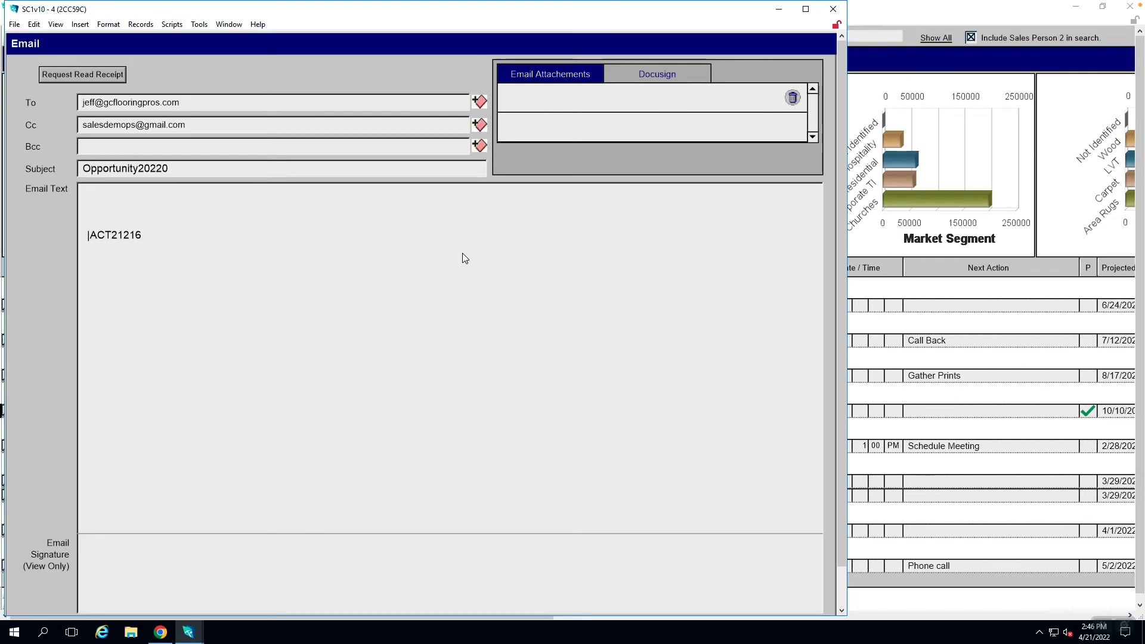
pyautogui.click(102, 195)
pyautogui.write('Test')
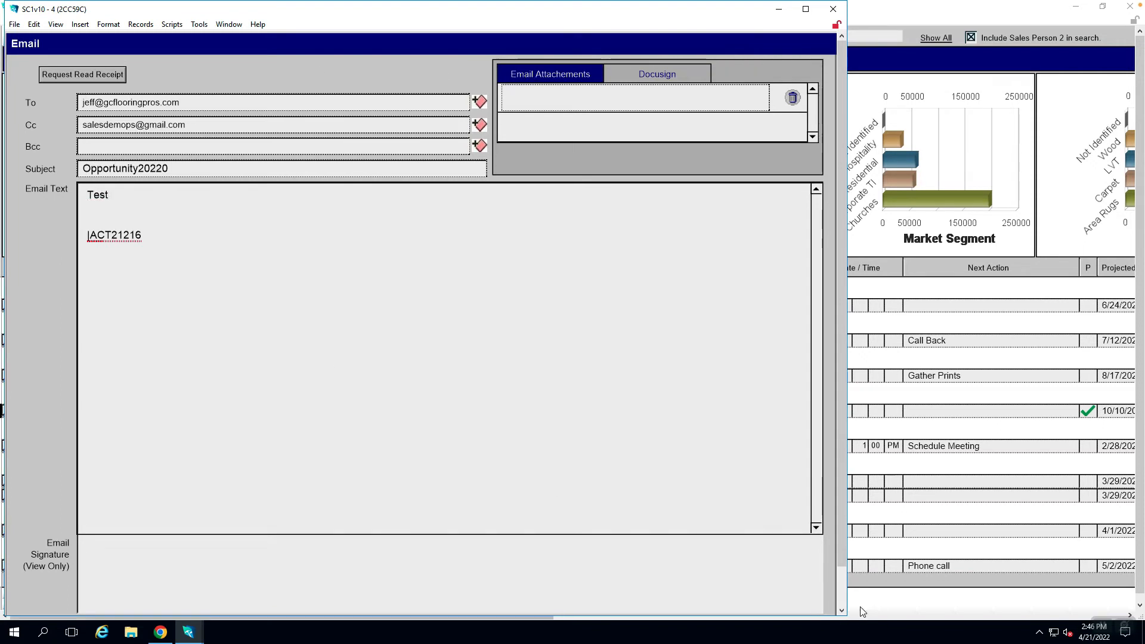
pyautogui.click(840, 592)
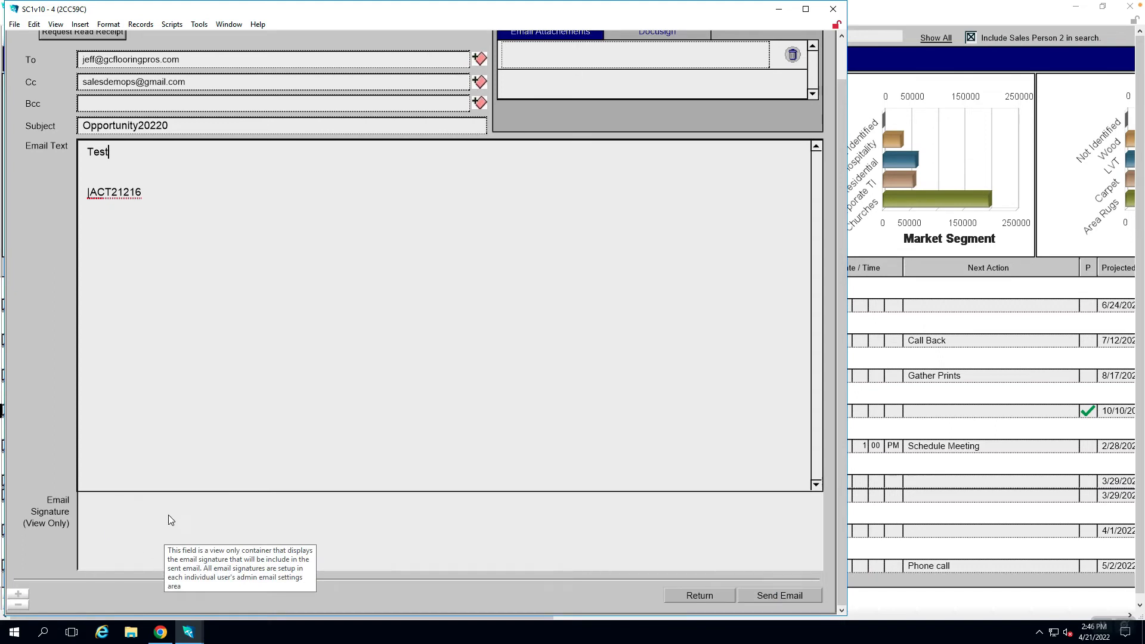
pyautogui.click(767, 599)
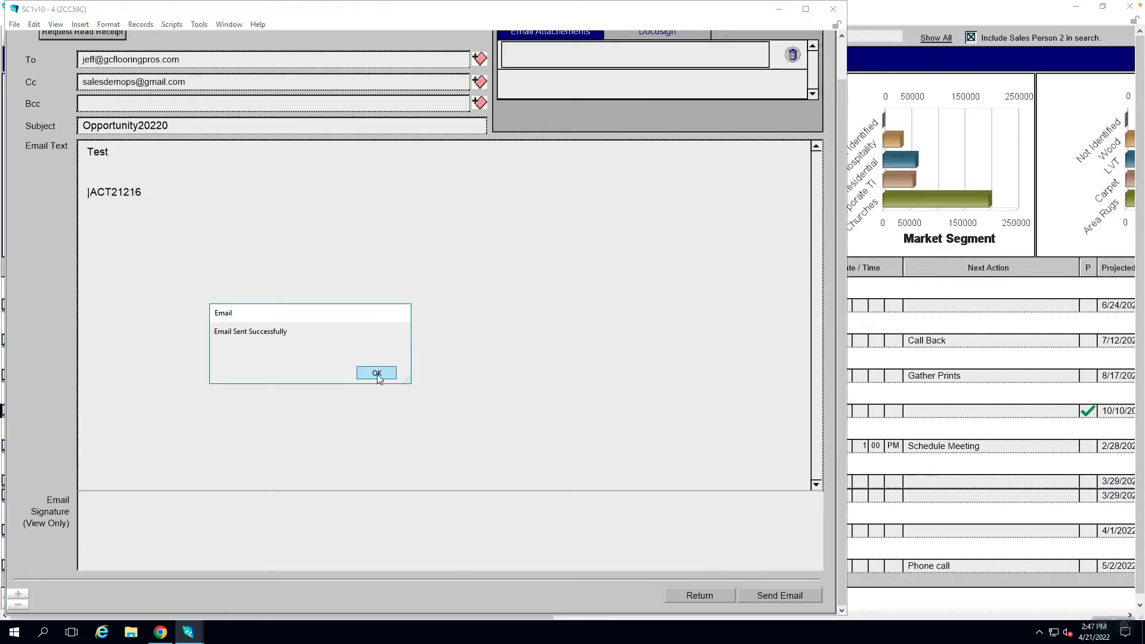
pyautogui.click(376, 373)
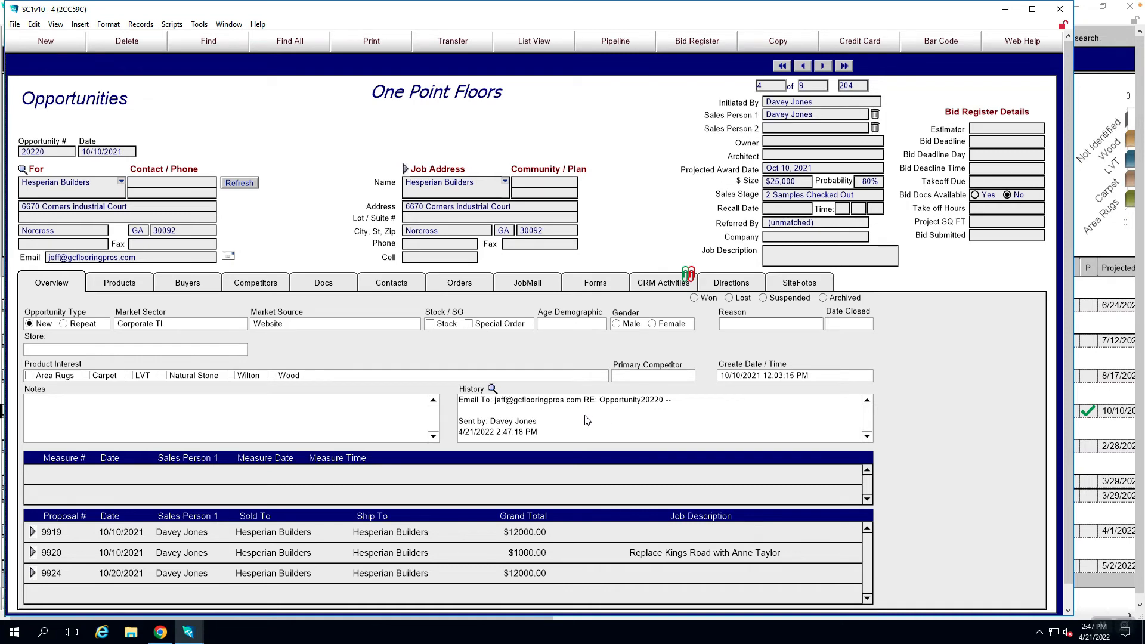
# Review the Hesperian Builders opportunity's expanded history for the email entries, and return to the Pipeline.
pyautogui.click(492, 390)
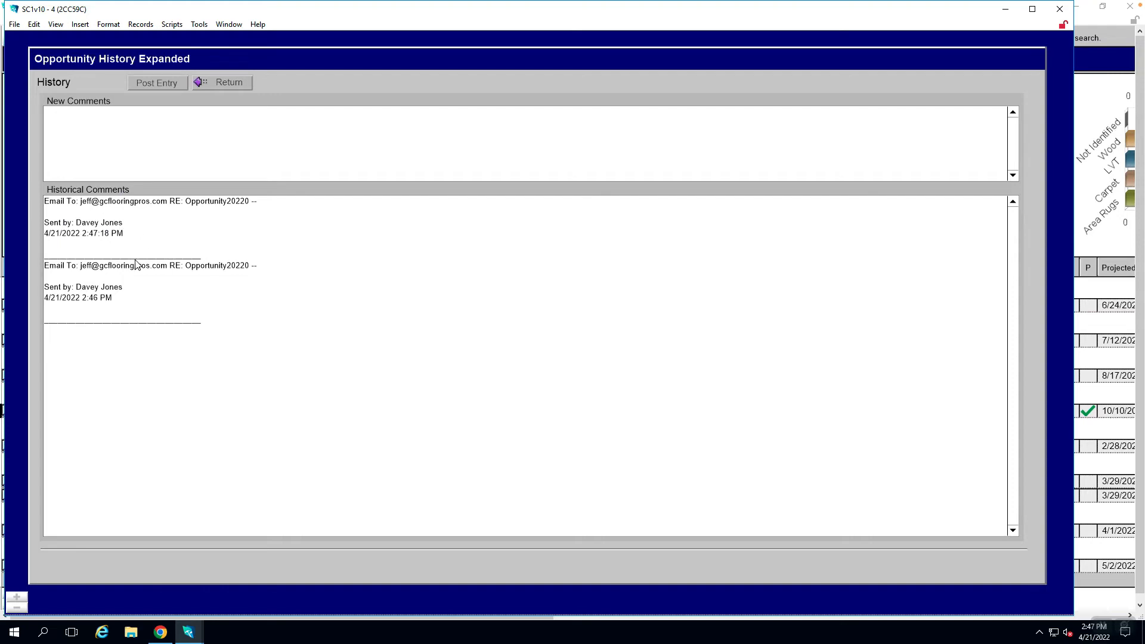
pyautogui.click(216, 85)
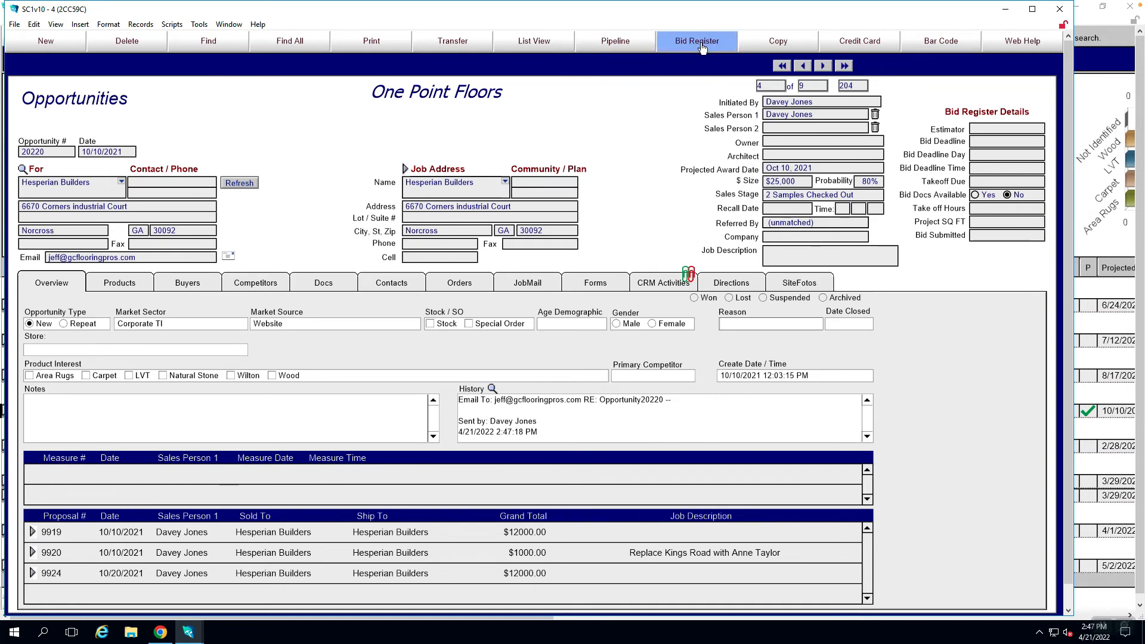
pyautogui.click(618, 39)
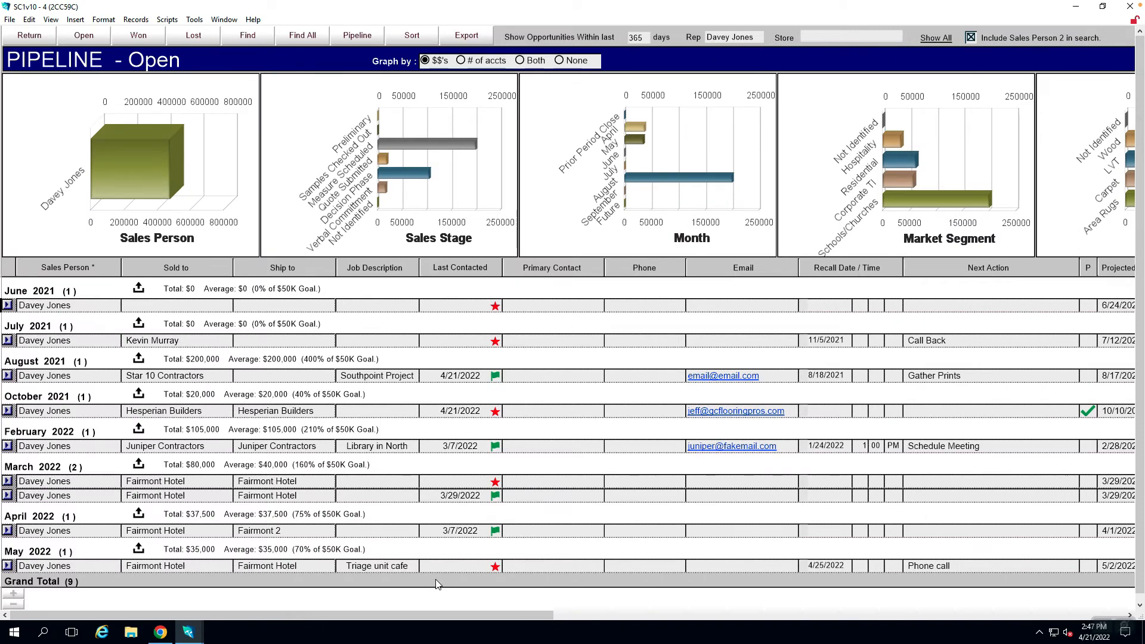
# Set the probability of the August 2021 Star 10 Contractors opportunity to 90%.
pyautogui.moveTo(353, 615); pyautogui.dragTo(581, 614)
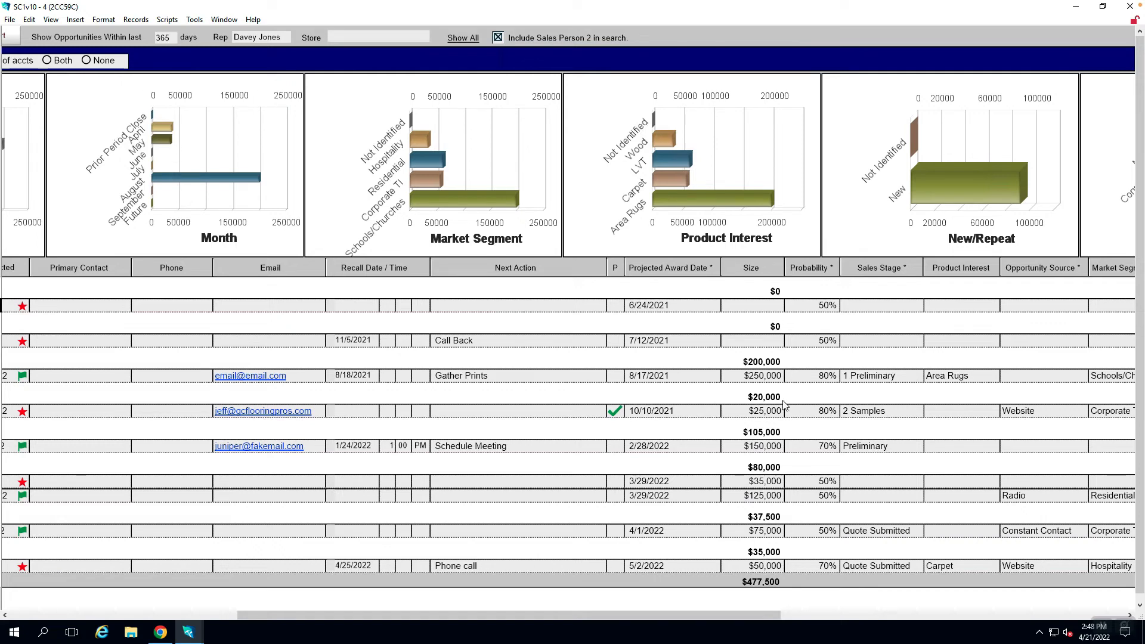
pyautogui.click(820, 377)
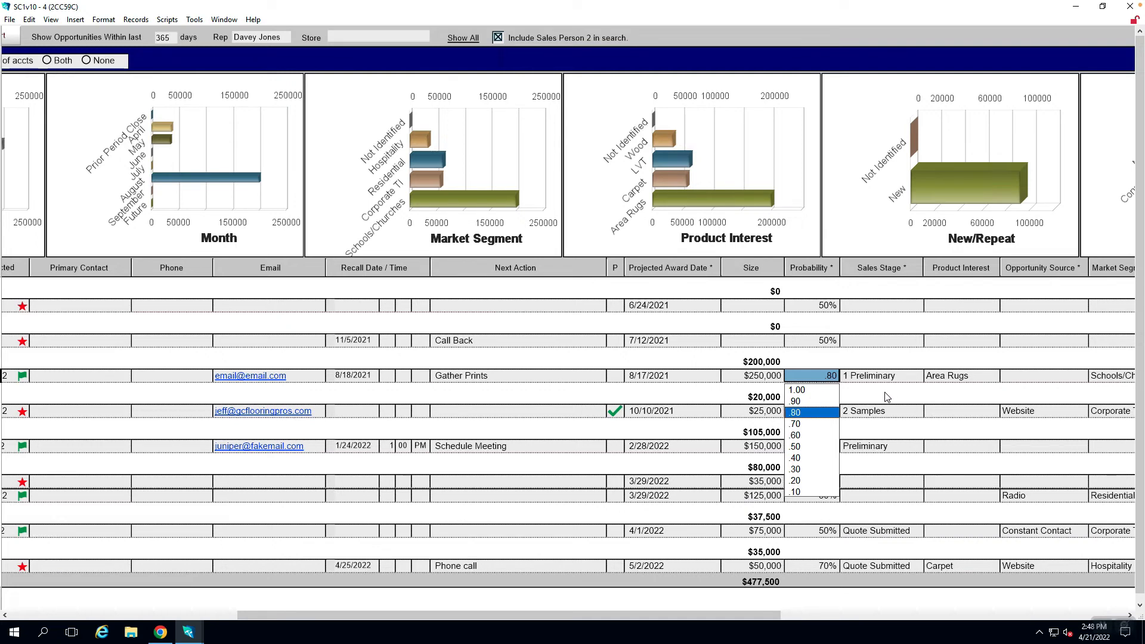
pyautogui.click(798, 401)
pyautogui.click(748, 395)
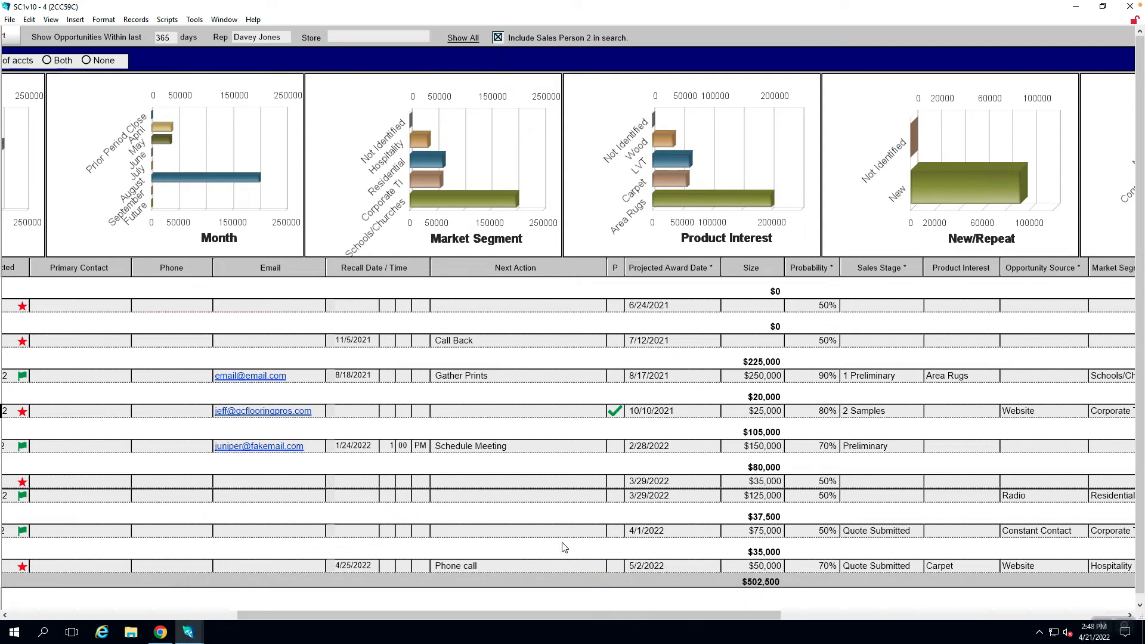
# Graph the Pipeline by number of accounts, switch to both dollars and accounts, and examine the charts.
pyautogui.moveTo(569, 619); pyautogui.dragTo(305, 631)
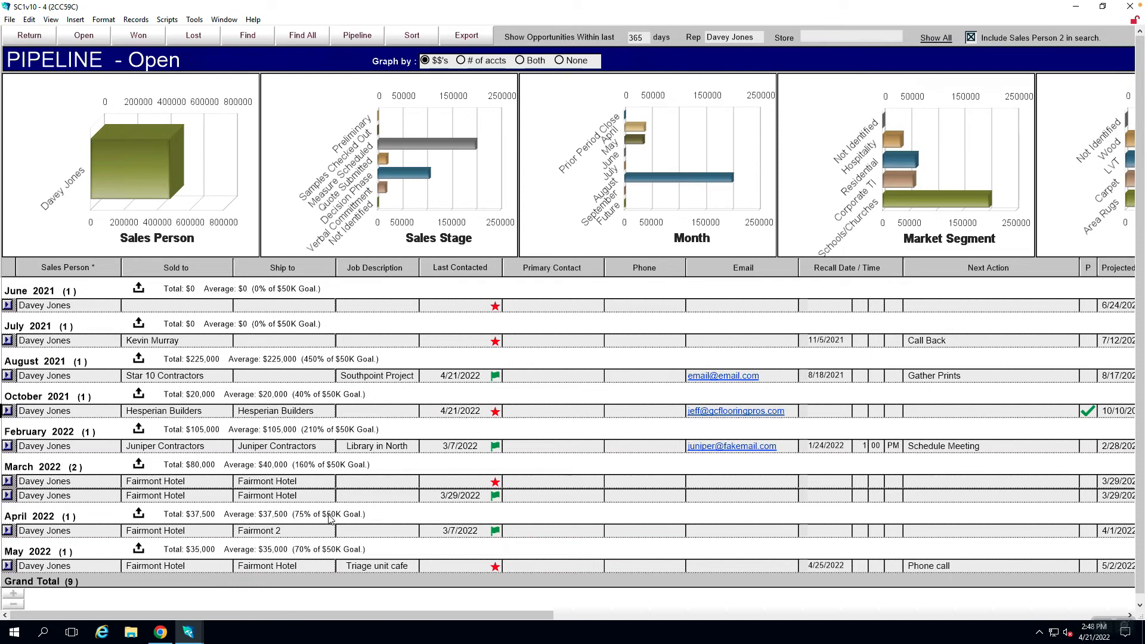
pyautogui.moveTo(136, 614); pyautogui.dragTo(59, 603)
pyautogui.click(461, 61)
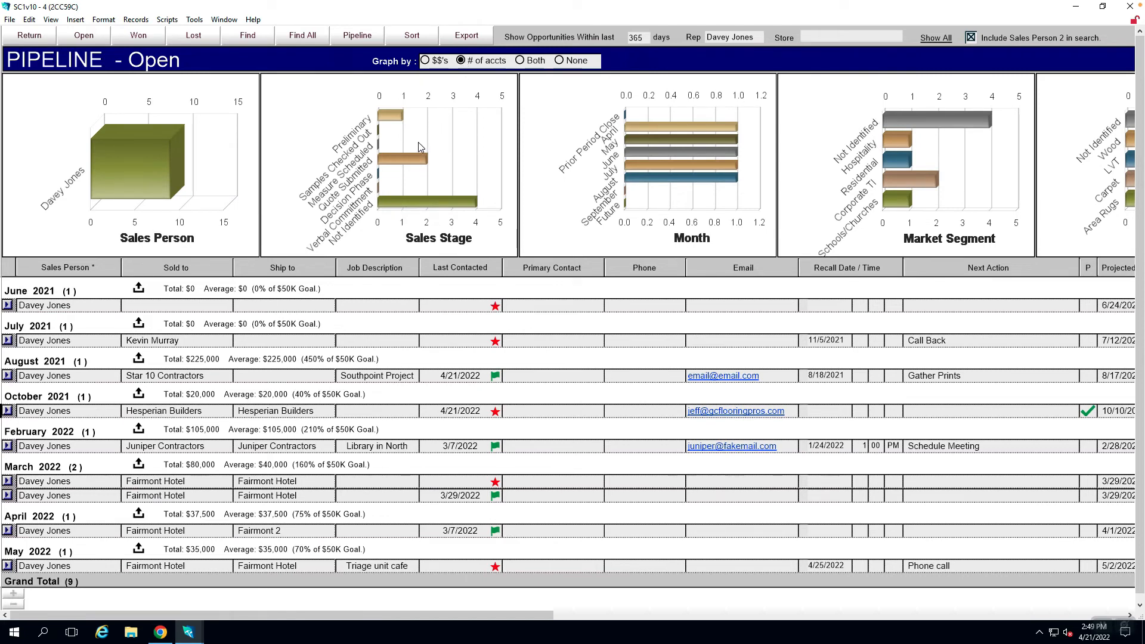
pyautogui.moveTo(383, 160)
pyautogui.click(520, 60)
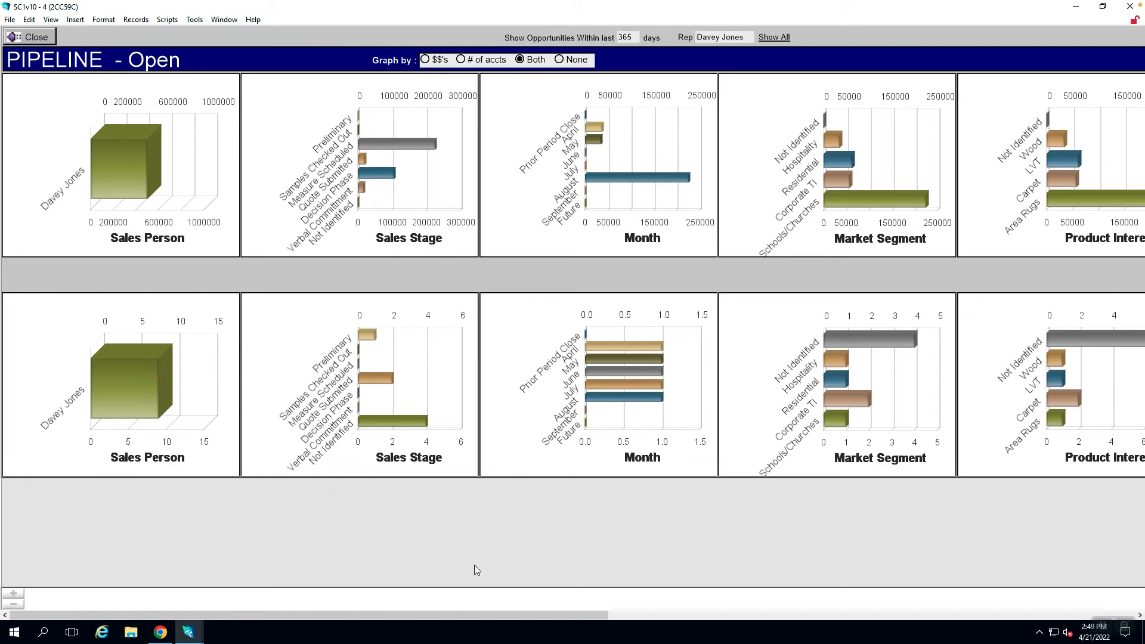
pyautogui.moveTo(420, 616); pyautogui.dragTo(529, 614)
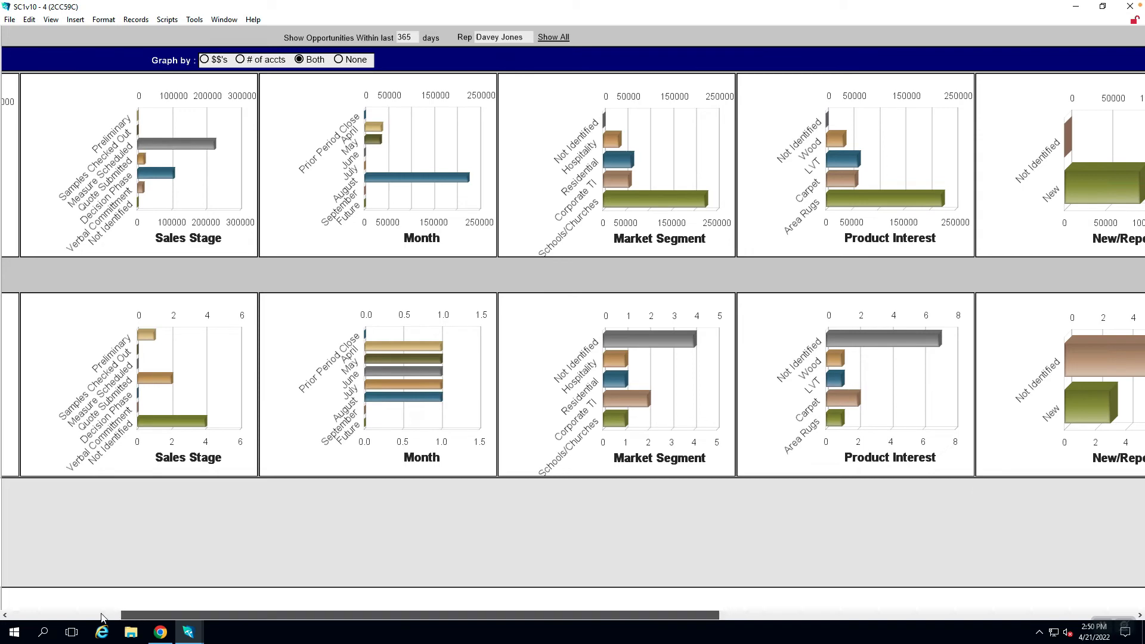
pyautogui.click(4, 615)
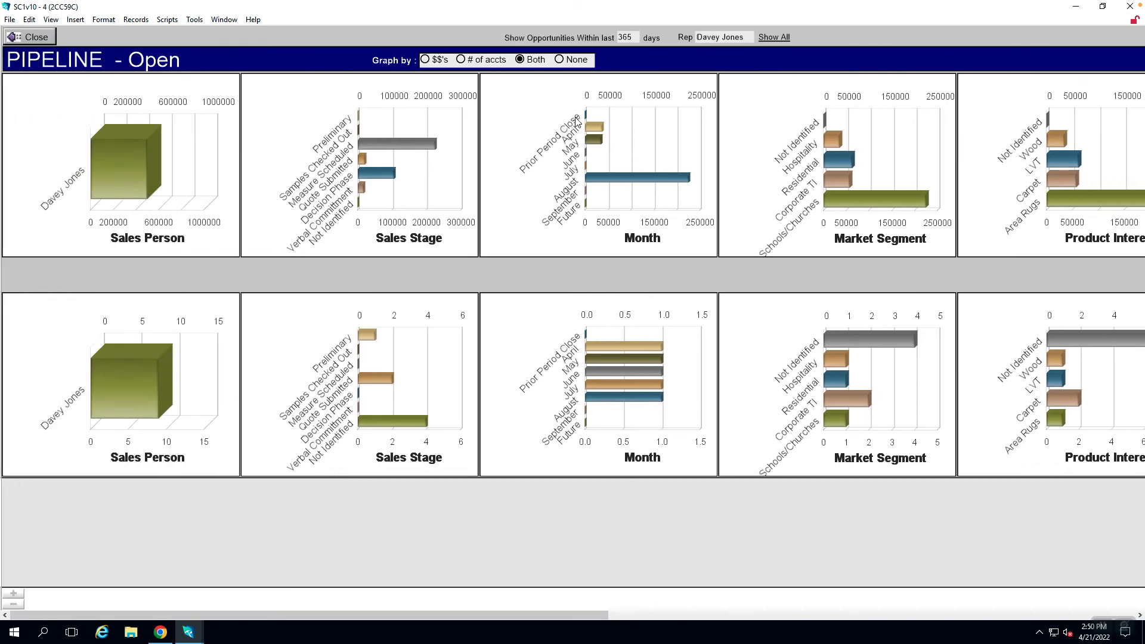
# Show the Pipeline without graphs, and switch back to graphing by dollars.
pyautogui.click(559, 59)
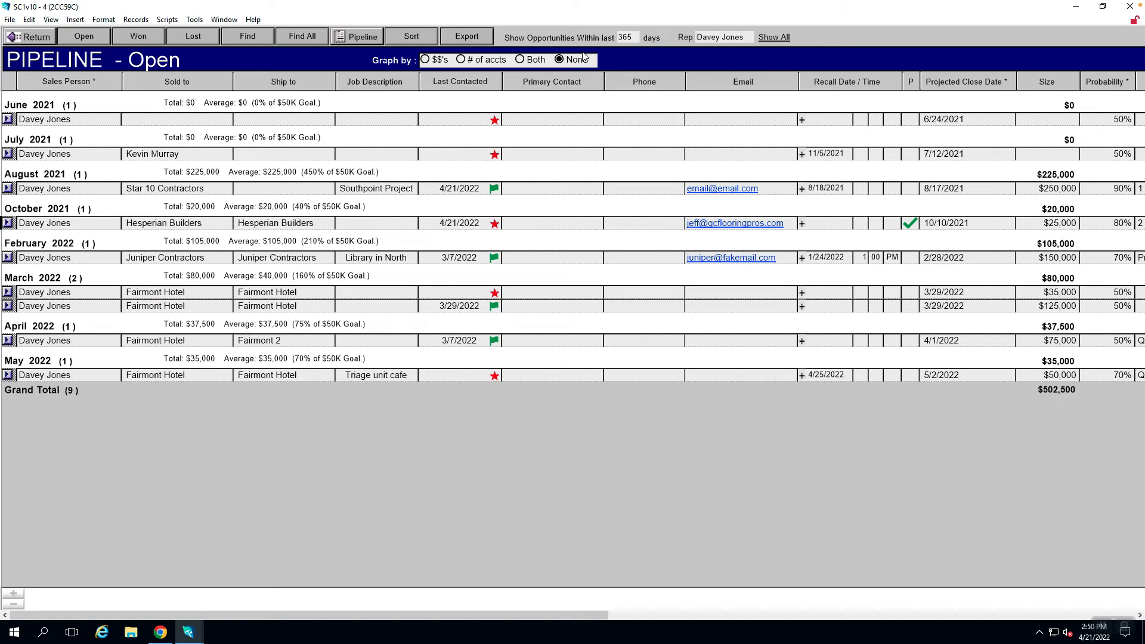
pyautogui.click(425, 61)
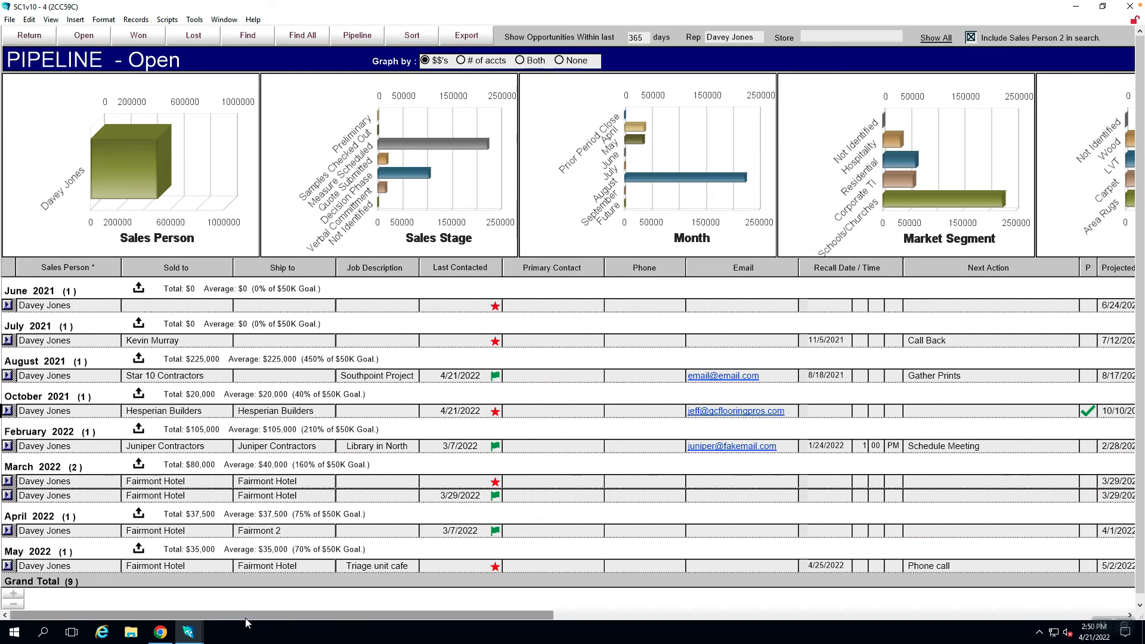
pyautogui.moveTo(240, 614); pyautogui.dragTo(198, 614)
# Set the projected award date of the June 2021 opportunity to 4/21/2022 and commit the change.
pyautogui.moveTo(274, 613); pyautogui.dragTo(358, 617)
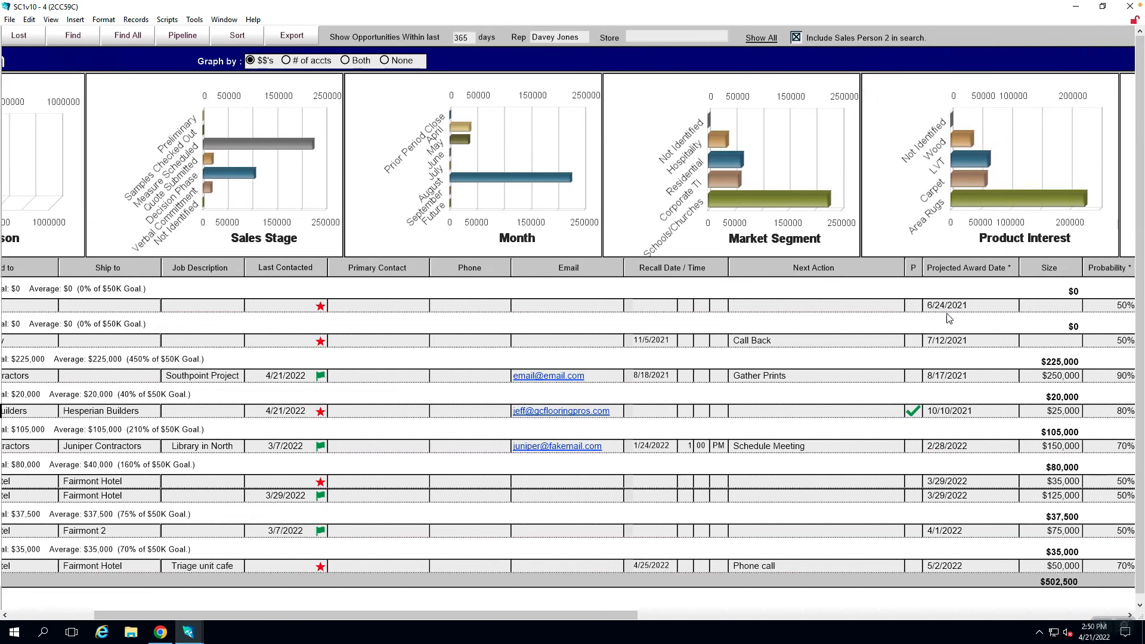
pyautogui.click(962, 305)
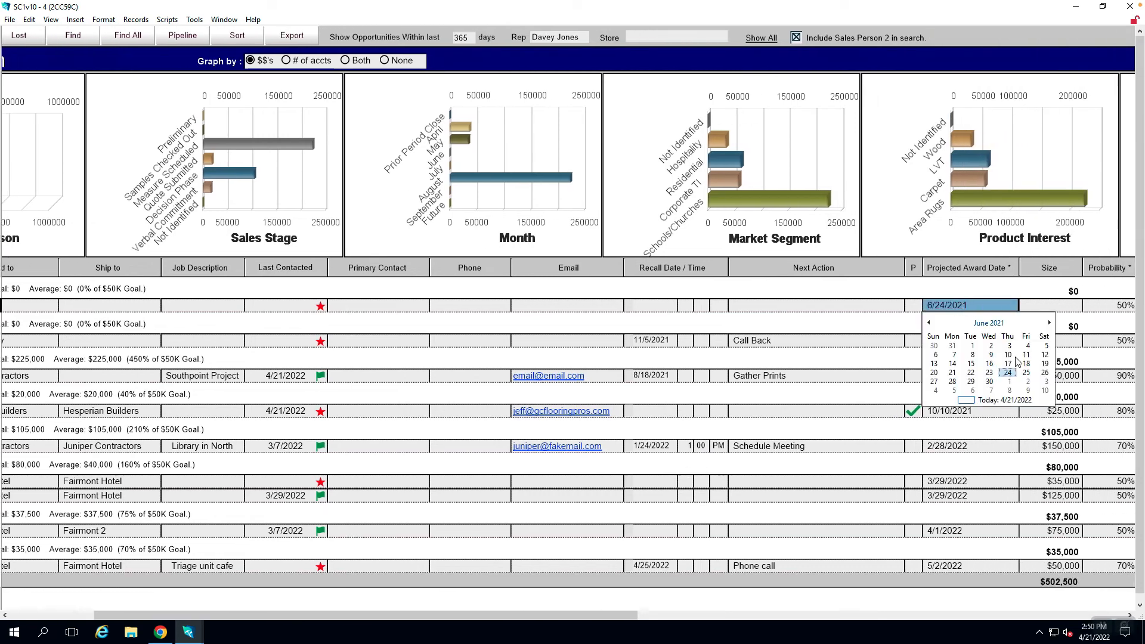
pyautogui.click(1000, 401)
pyautogui.press('Tab')
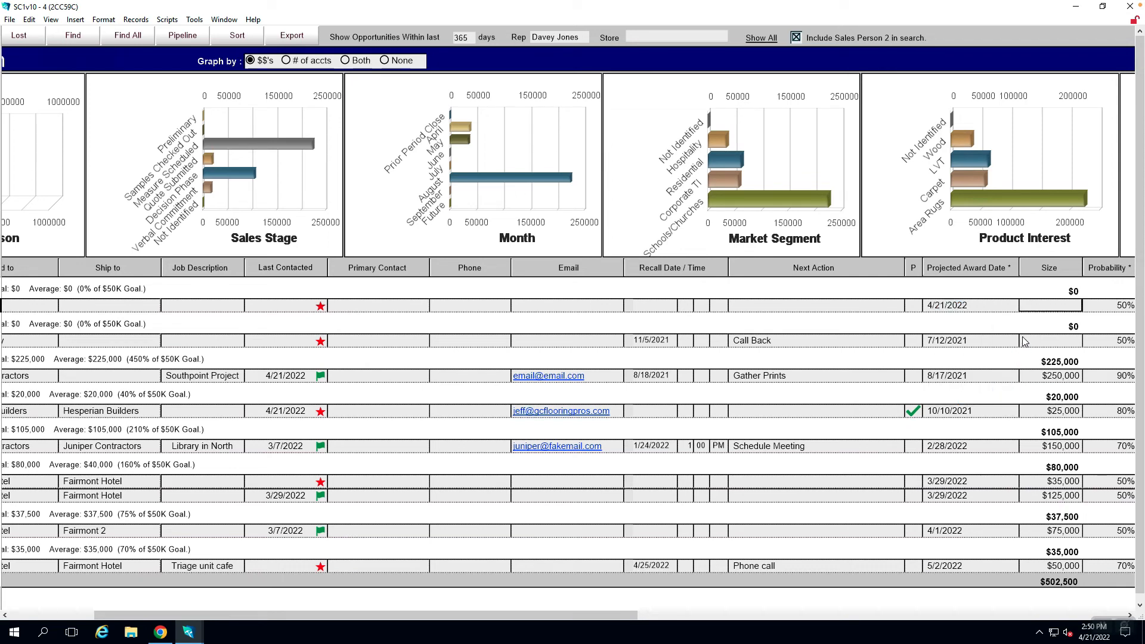
pyautogui.click(981, 295)
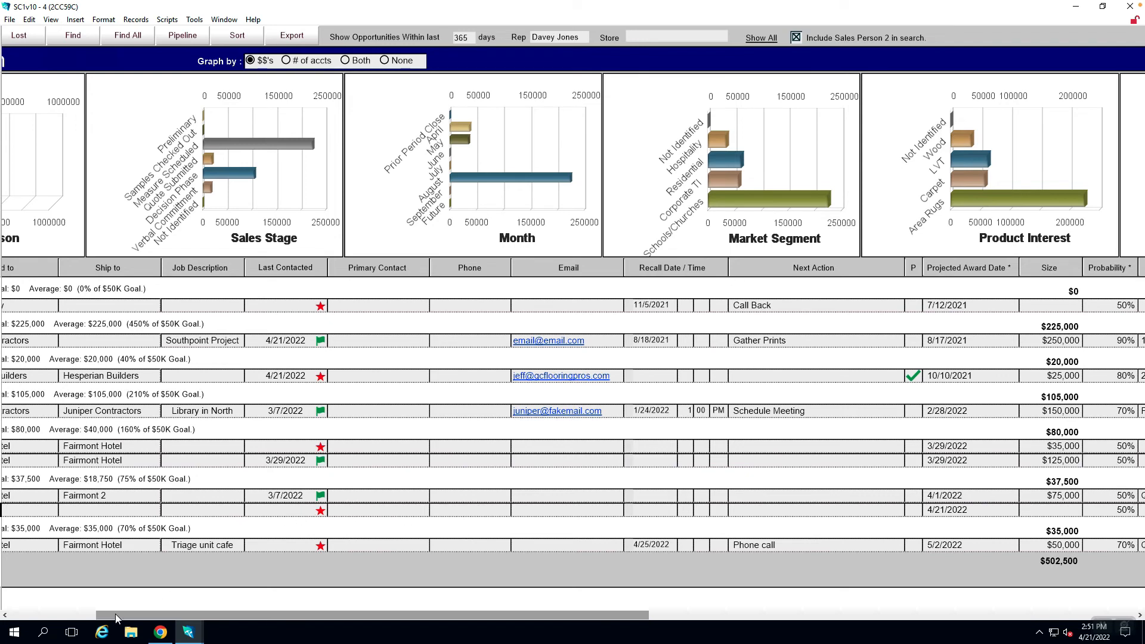
# Set the projected award date of the Star 10 Contractors opportunity to 6/1/2022 and commit the change.
pyautogui.moveTo(117, 618); pyautogui.dragTo(2, 609)
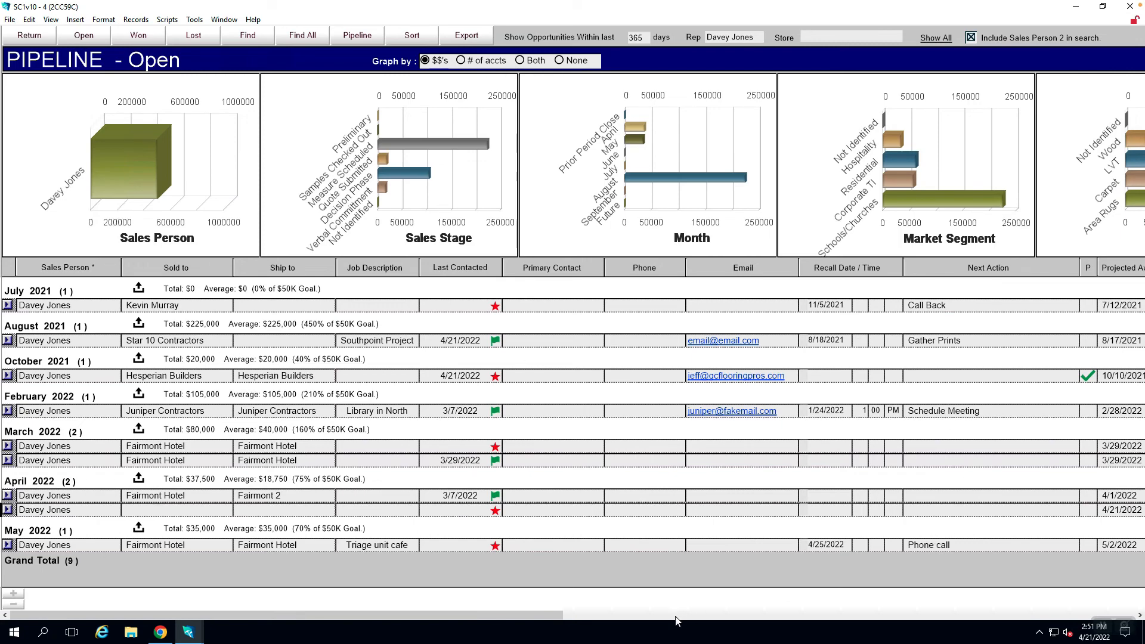
pyautogui.moveTo(530, 618); pyautogui.dragTo(713, 613)
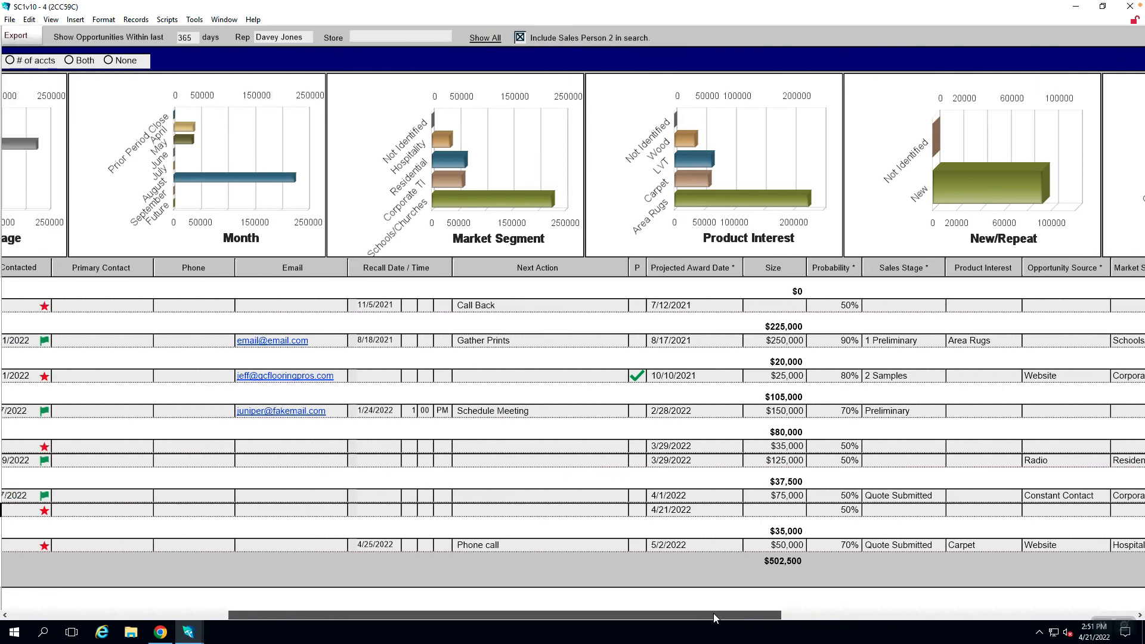
pyautogui.click(693, 342)
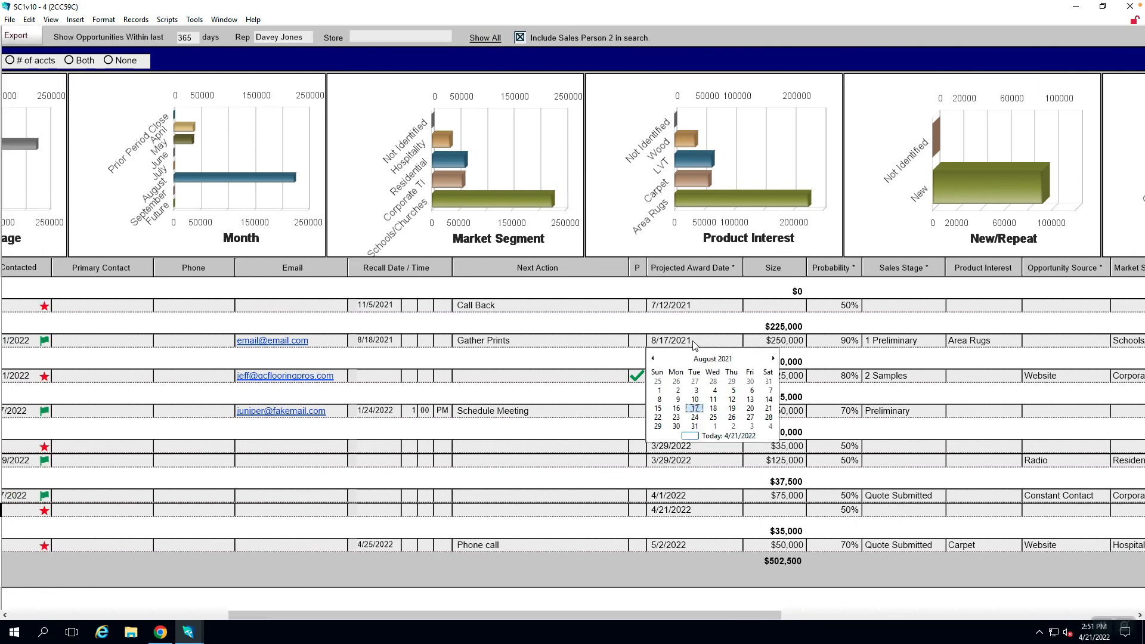
pyautogui.click(728, 437)
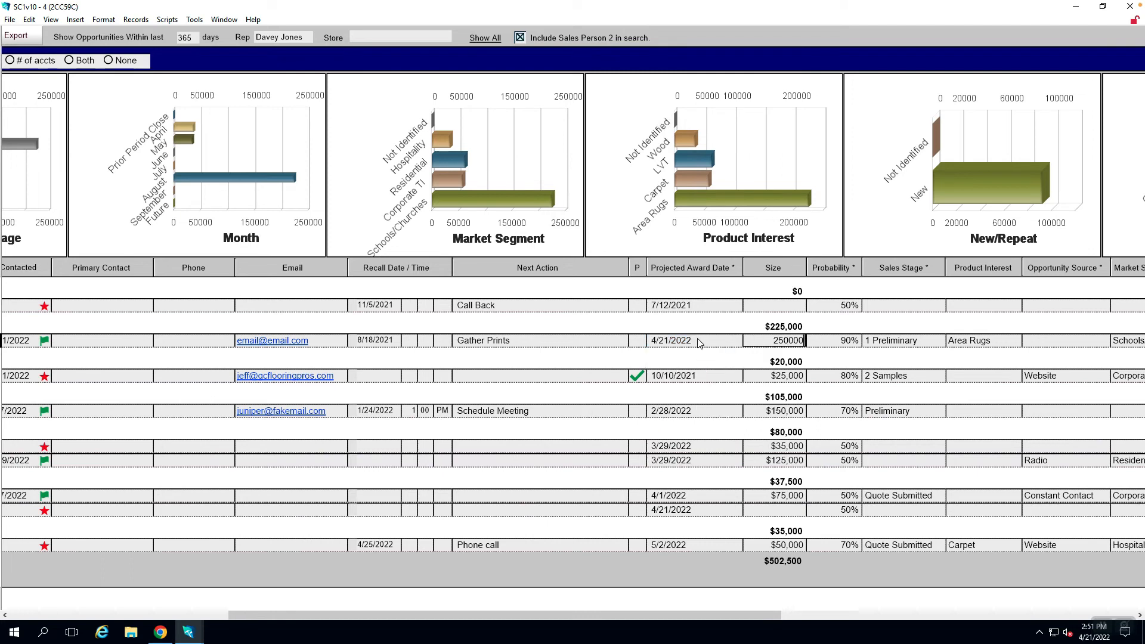
pyautogui.click(701, 345)
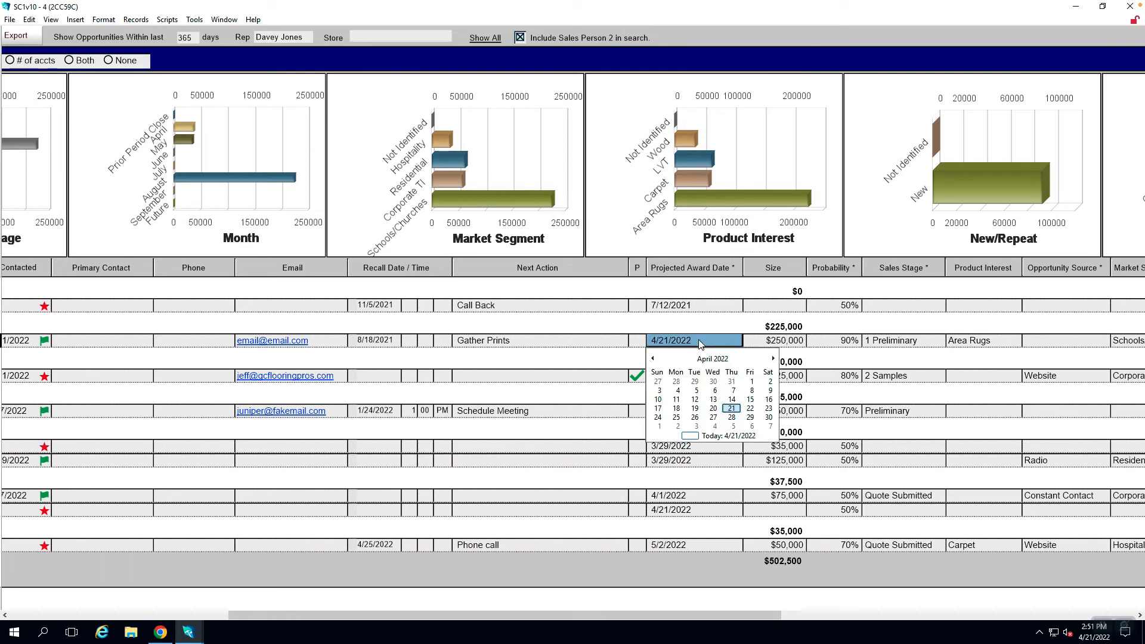
pyautogui.click(774, 359)
pyautogui.click(773, 358)
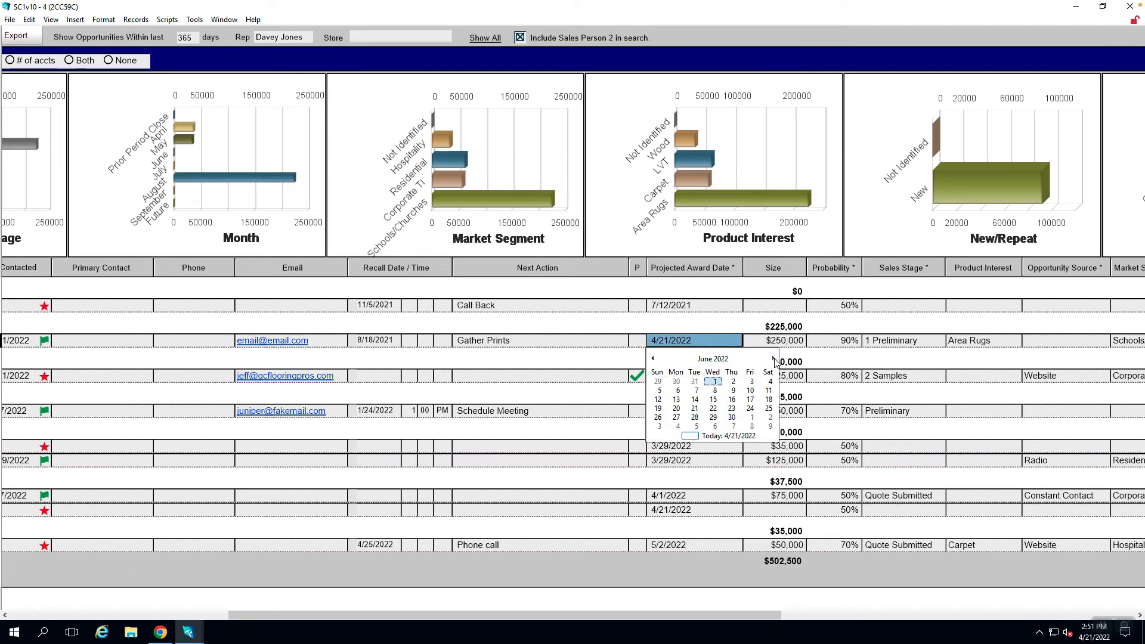
pyautogui.click(713, 382)
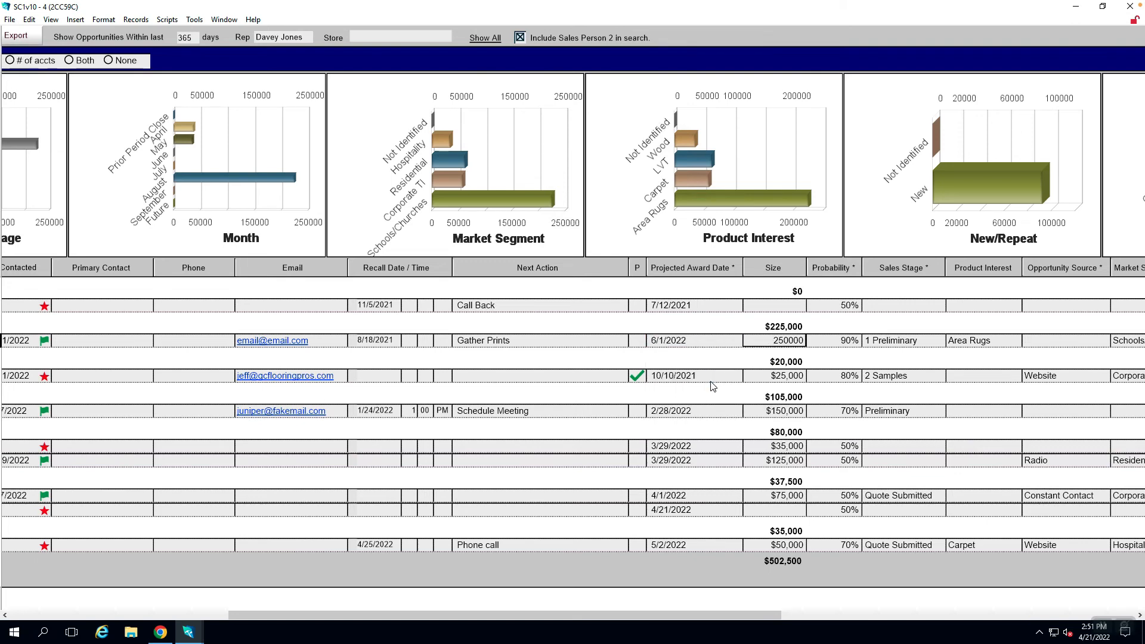
pyautogui.click(676, 575)
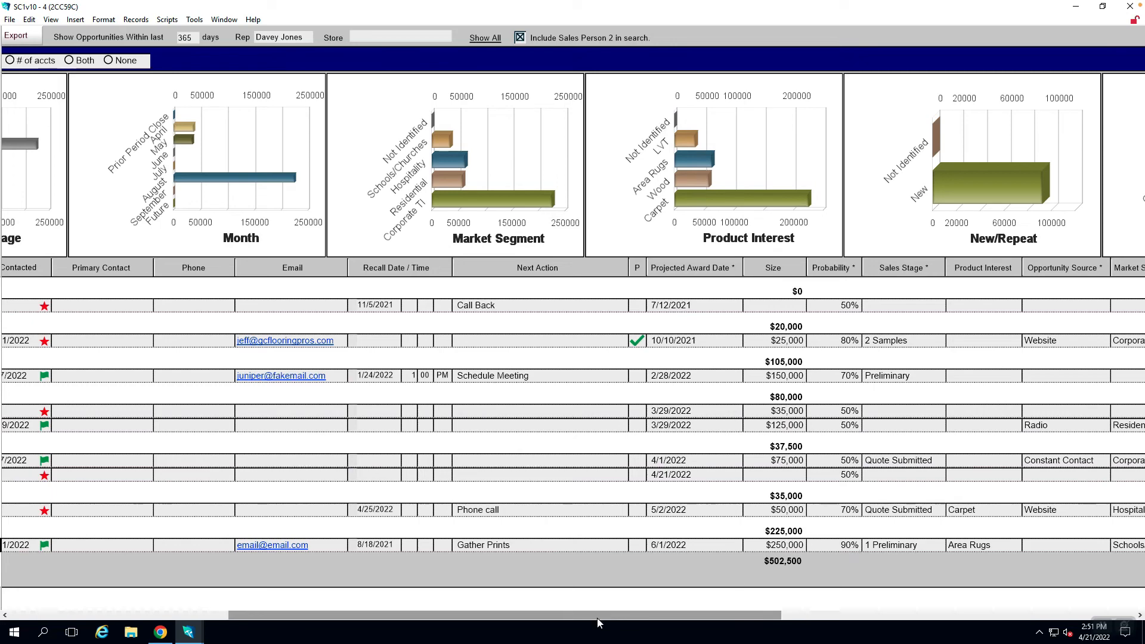
# Sort the open opportunities by size in ascending order, and reverse the sort to descending.
pyautogui.moveTo(598, 620); pyautogui.dragTo(305, 605)
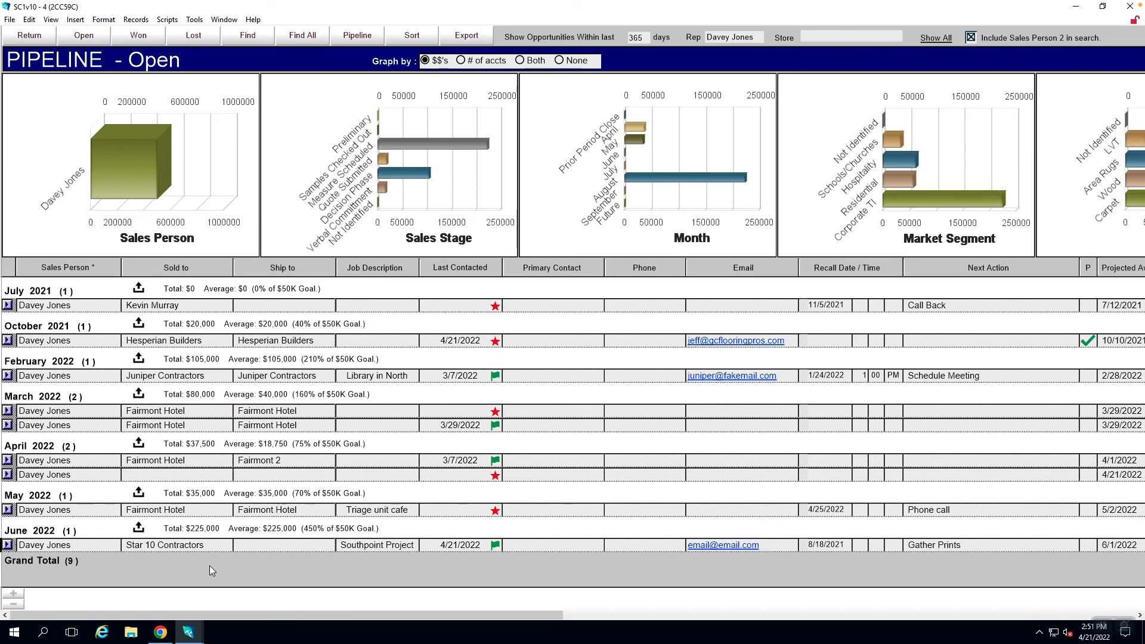
pyautogui.moveTo(135, 614); pyautogui.dragTo(520, 614)
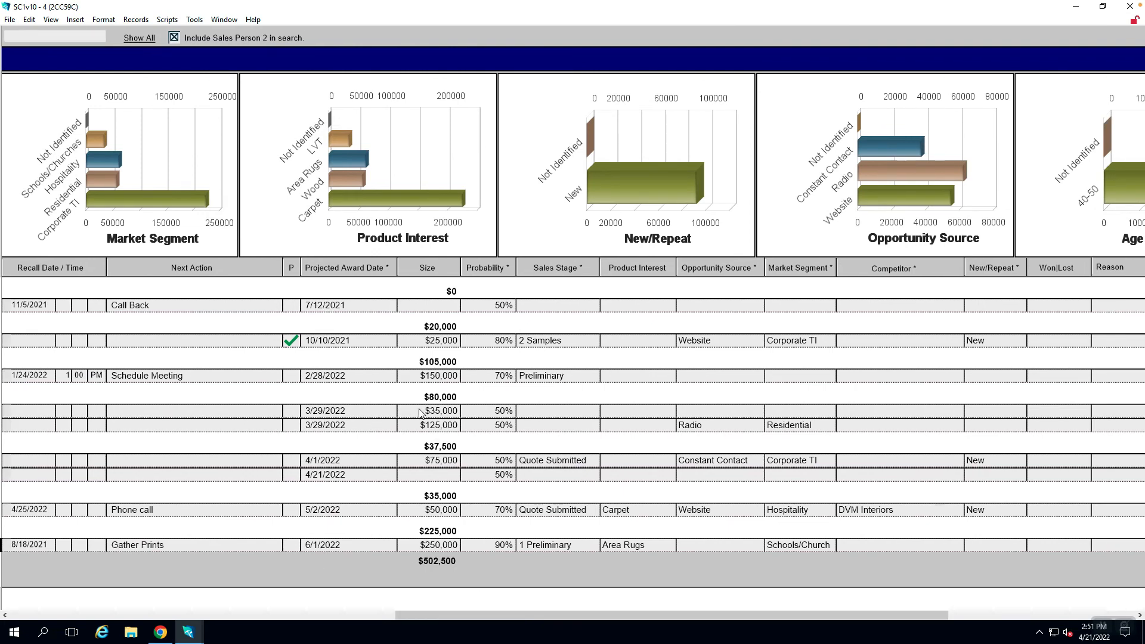
pyautogui.click(437, 276)
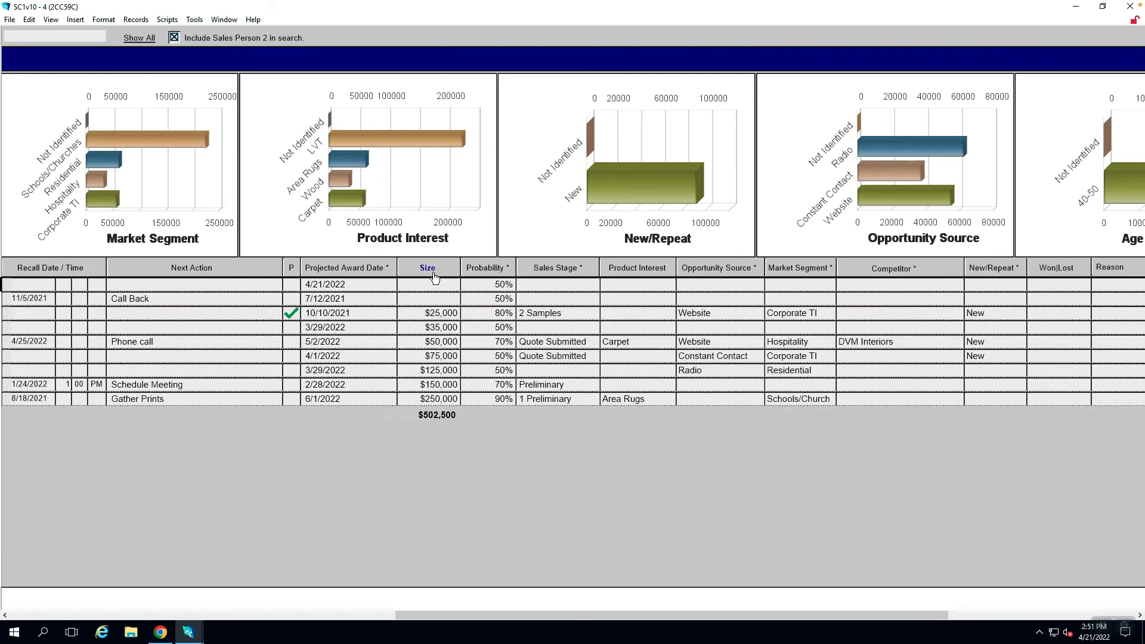
pyautogui.click(436, 272)
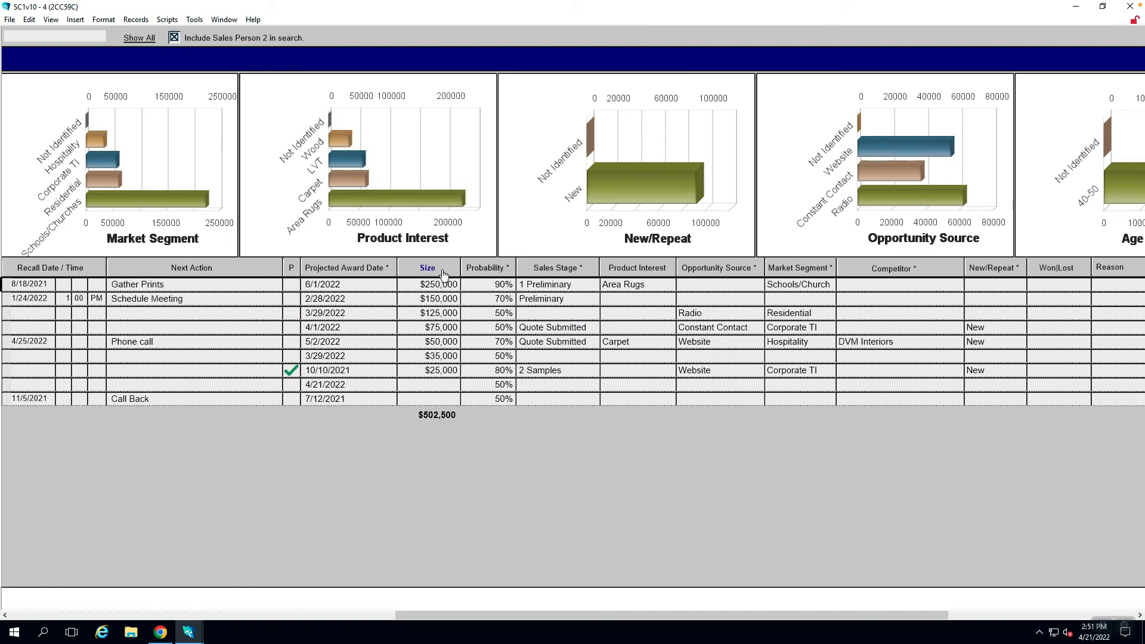
# Group the open opportunities by probability, sales stage and projected award date in turn to compare their subtotals.
pyautogui.click(490, 274)
pyautogui.click(489, 273)
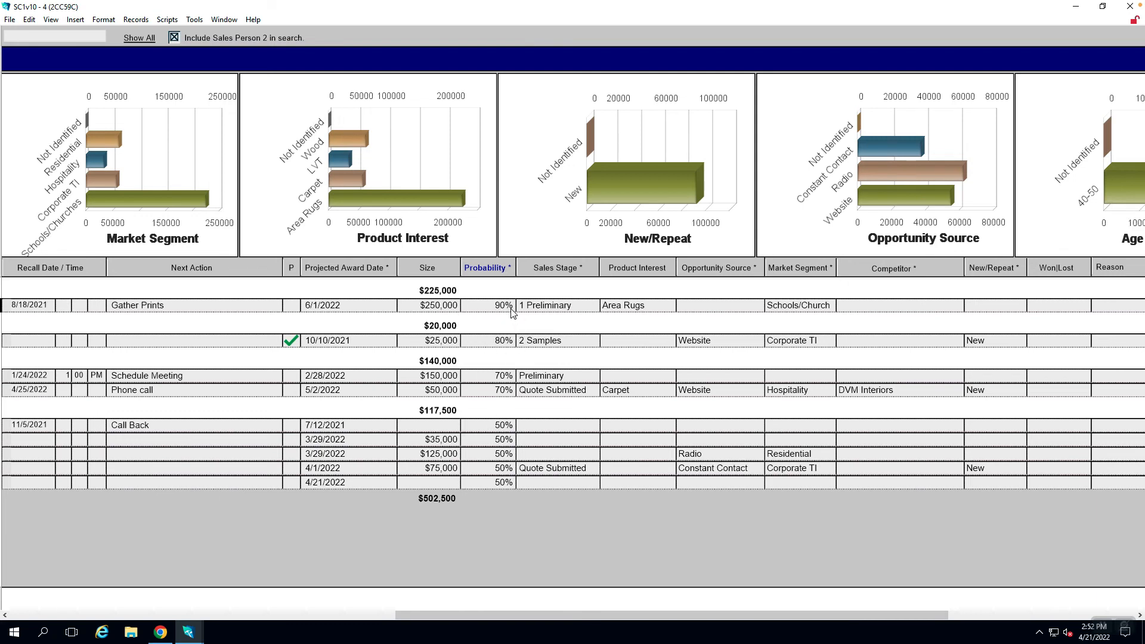
pyautogui.click(558, 270)
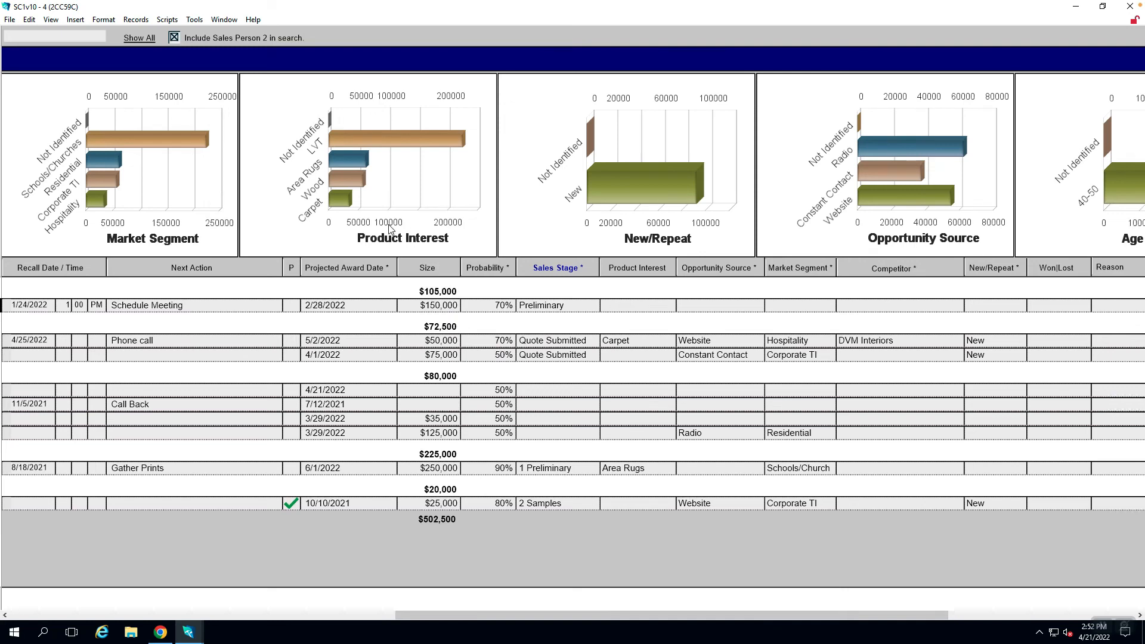
pyautogui.click(333, 269)
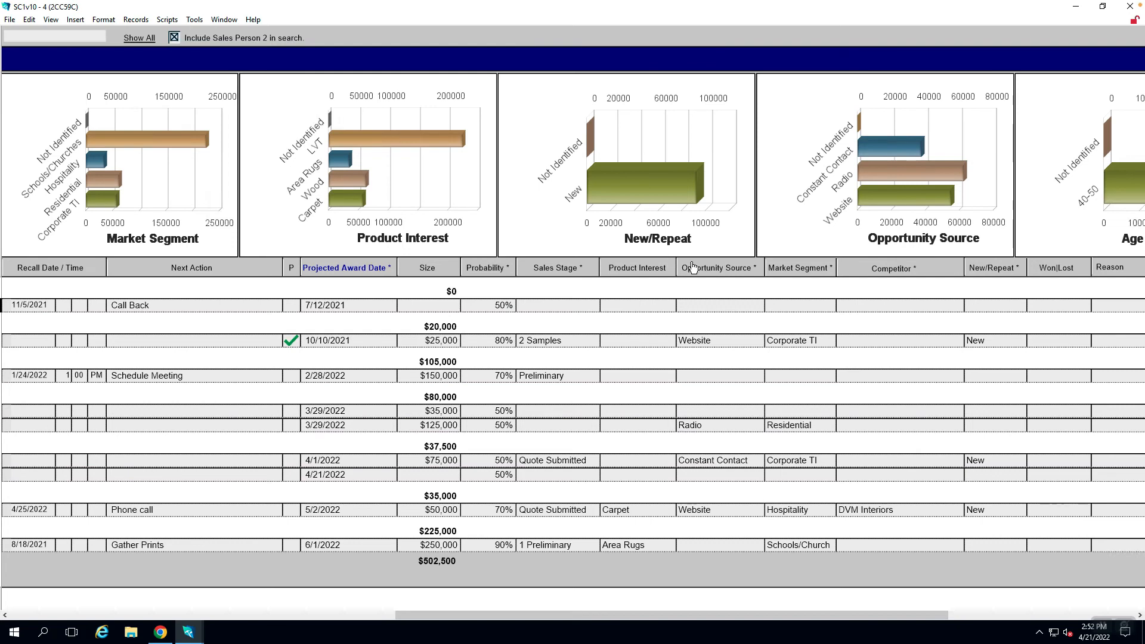
# Group the Pipeline by market segment and assign Corporate TI to the Juniper Contractors opportunity with the Schedule Meeting action.
pyautogui.click(802, 269)
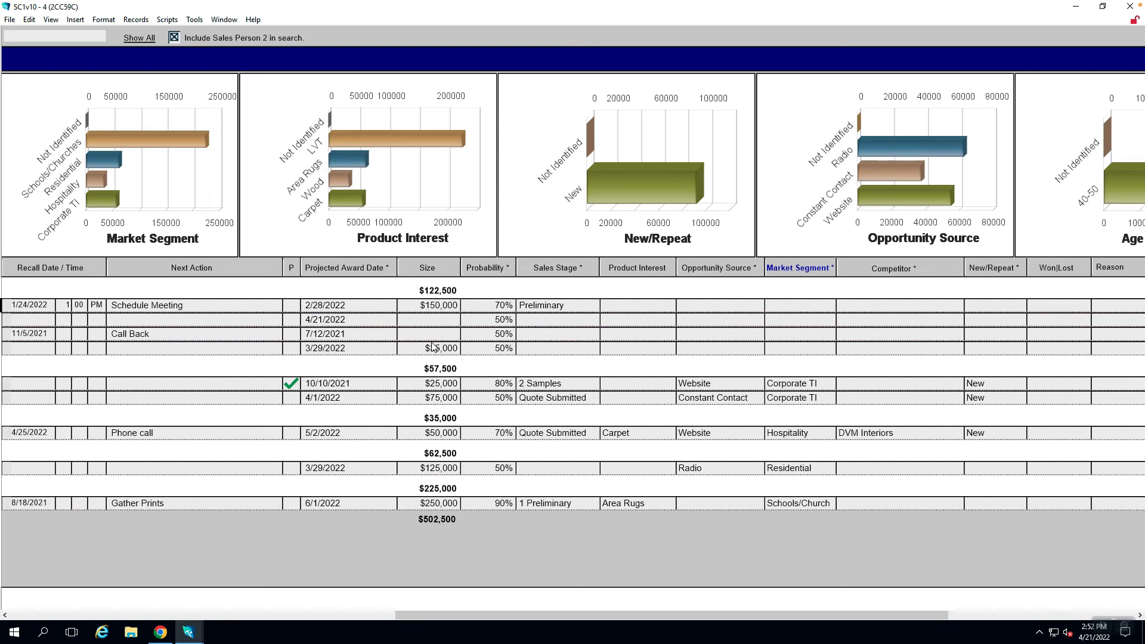
pyautogui.click(795, 308)
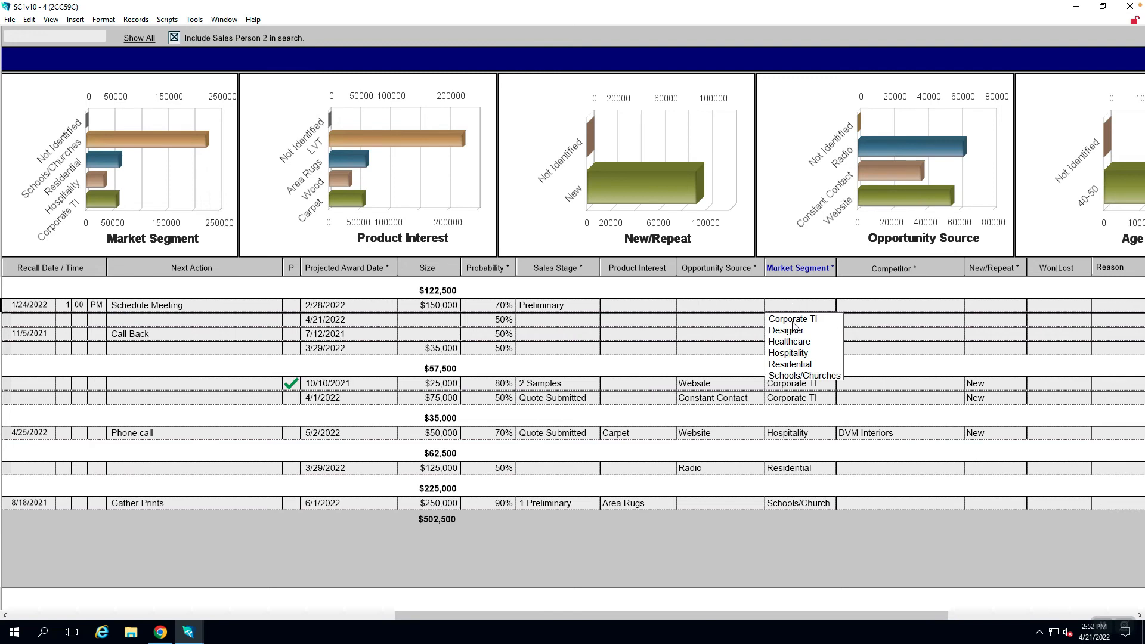
pyautogui.click(794, 323)
pyautogui.click(763, 368)
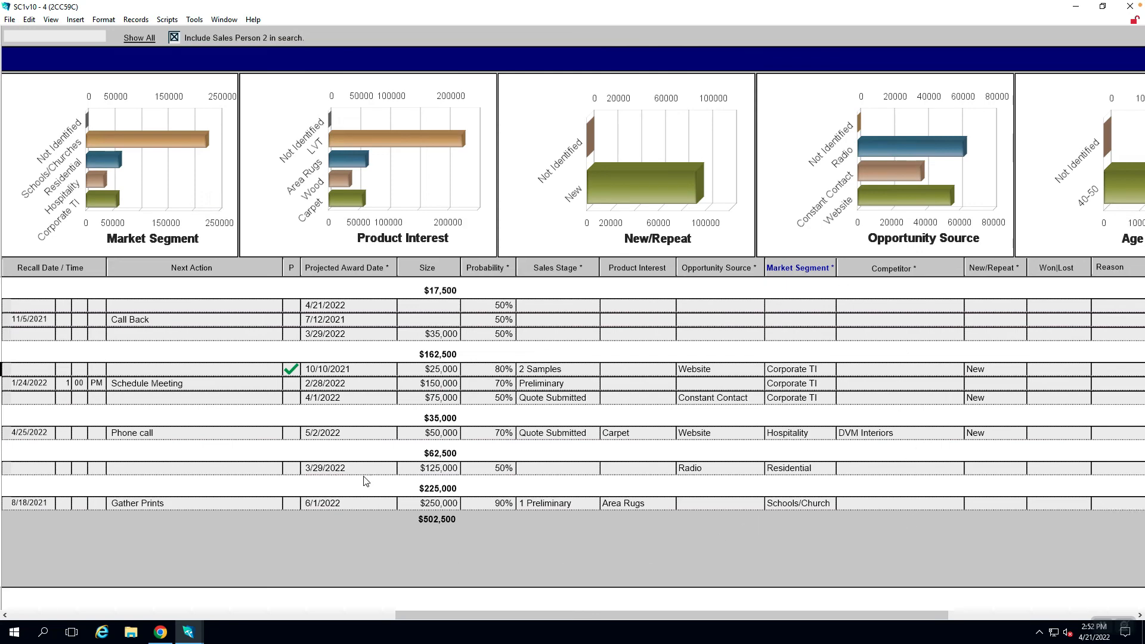
# Open the Hesperian Builders opportunity in the Corporate TI group, and its linked proposal dated 10/20/2021.
pyautogui.click(28, 614)
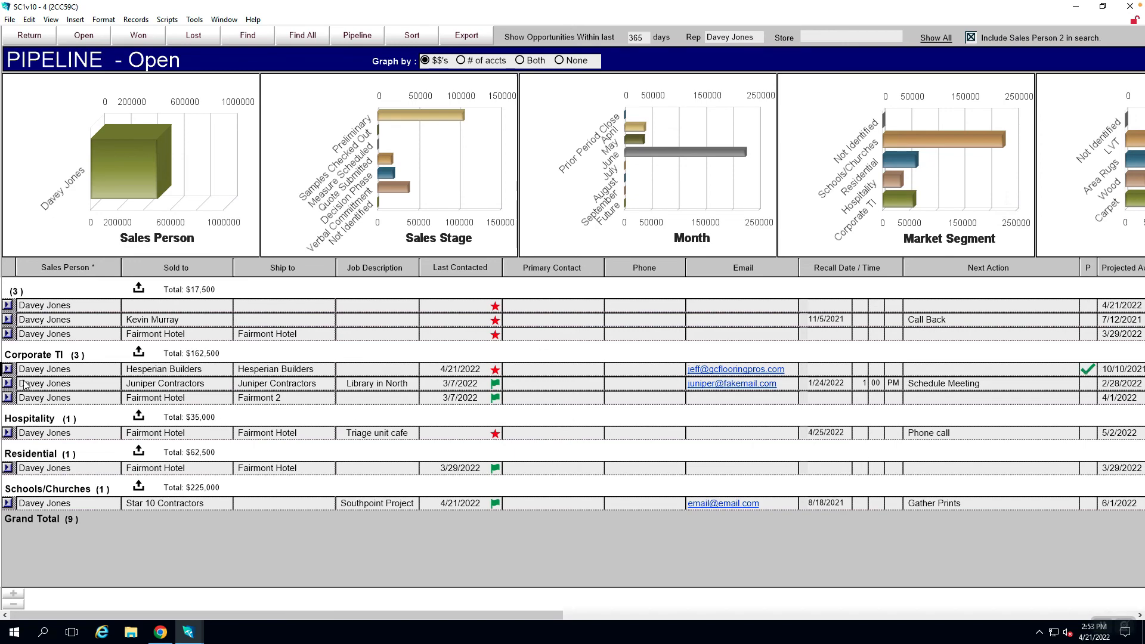
pyautogui.click(7, 369)
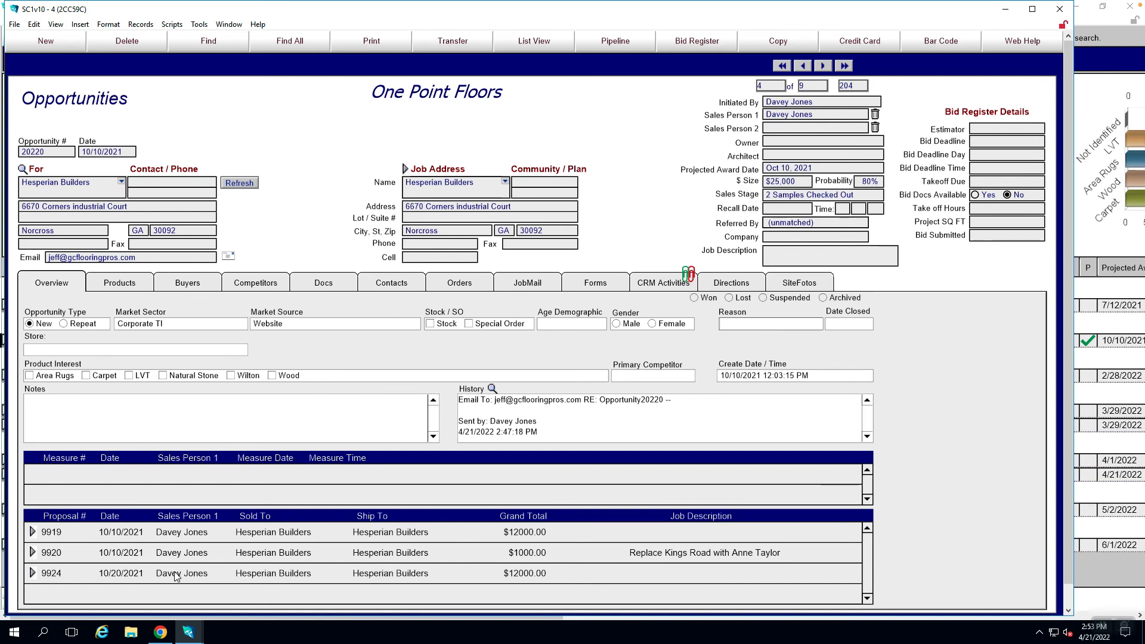
pyautogui.click(33, 575)
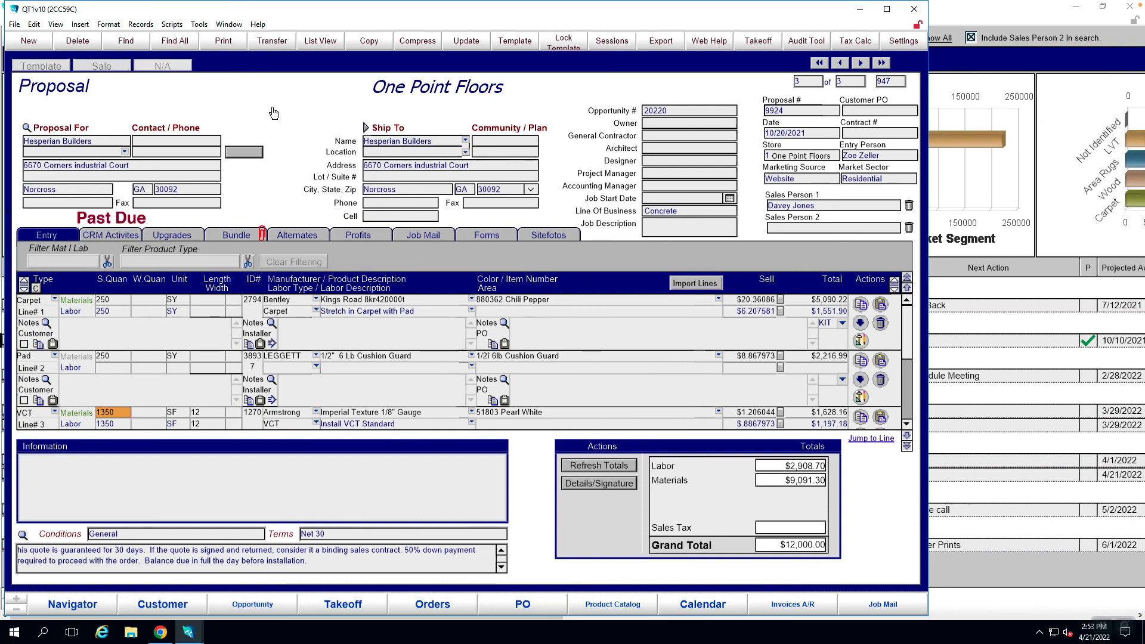
# Transfer the Hesperian Builders proposal to Orders as a standard job, proceeding through the audit and confirmations.
pyautogui.click(278, 48)
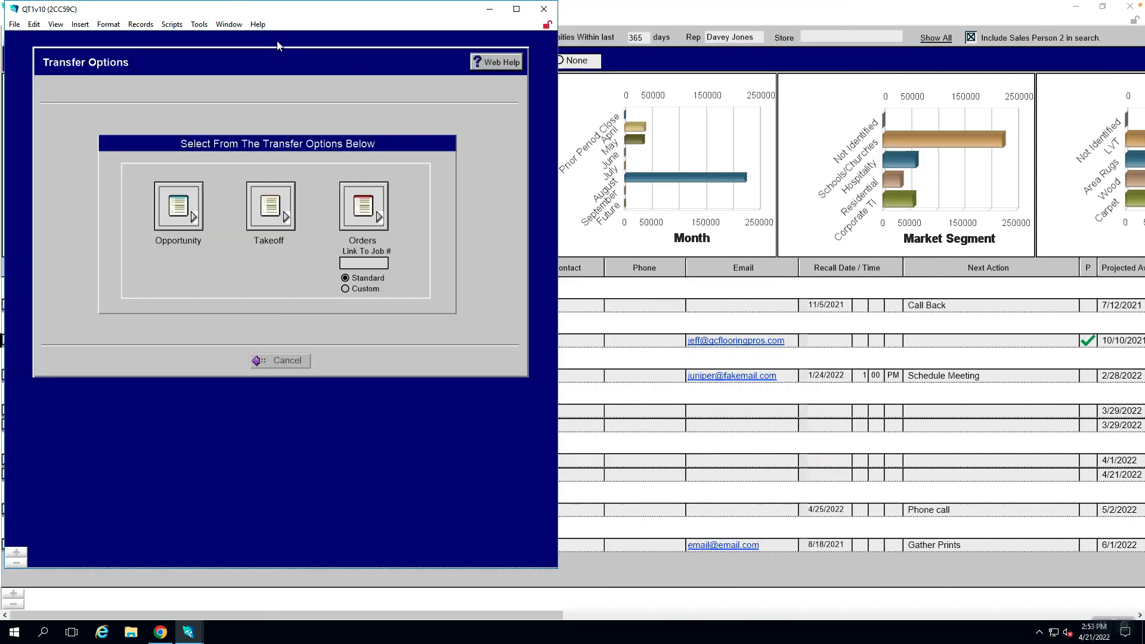
pyautogui.click(364, 205)
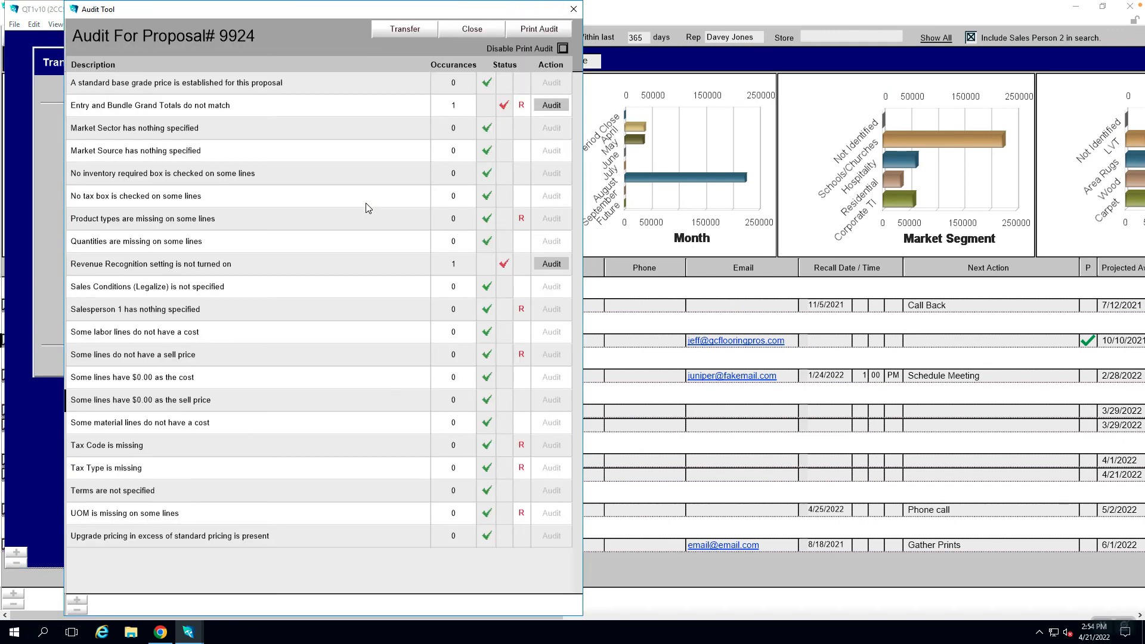
pyautogui.click(401, 30)
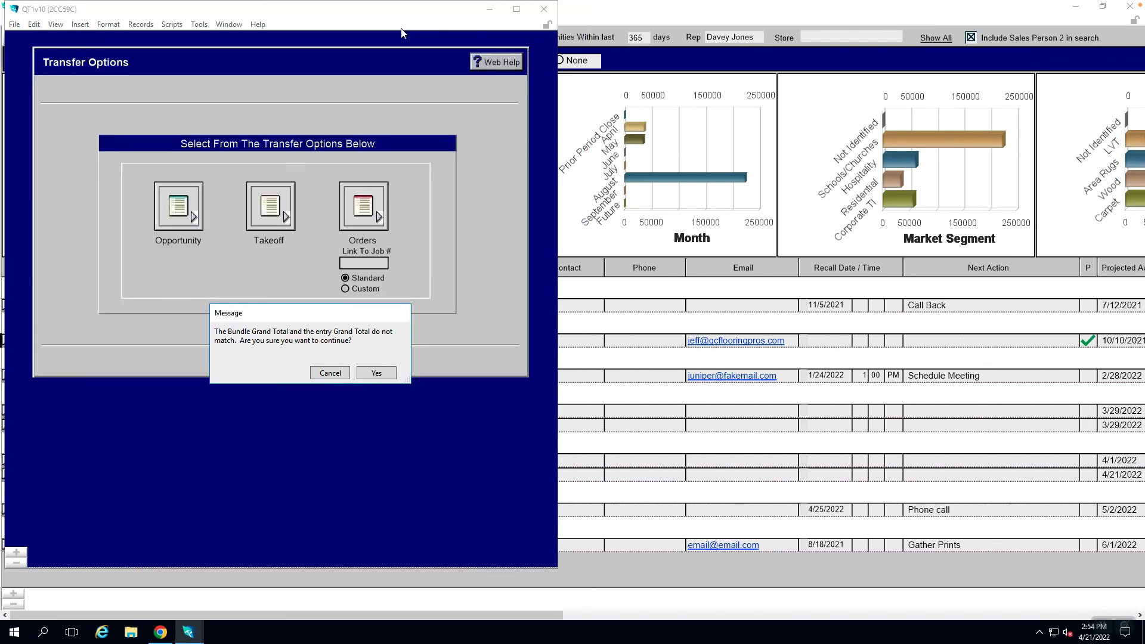
pyautogui.click(376, 373)
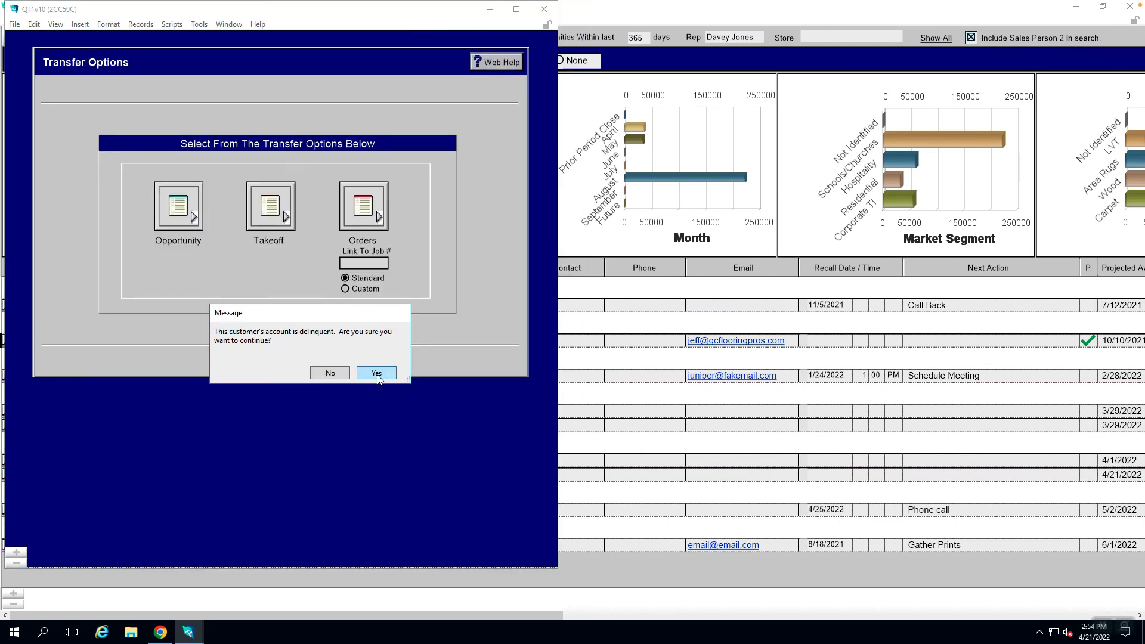
pyautogui.click(377, 373)
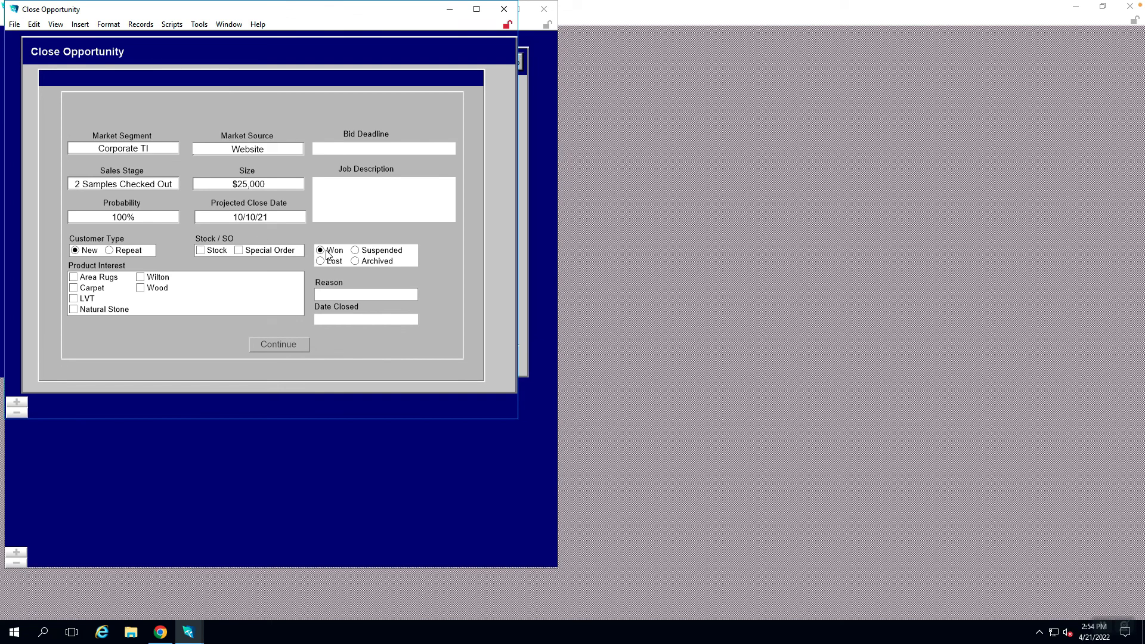
# Close the opportunity as Won with reason "Sales Consultant had incredible charm" and date 4/21/22, updating its size to the quote total.
pyautogui.click(345, 295)
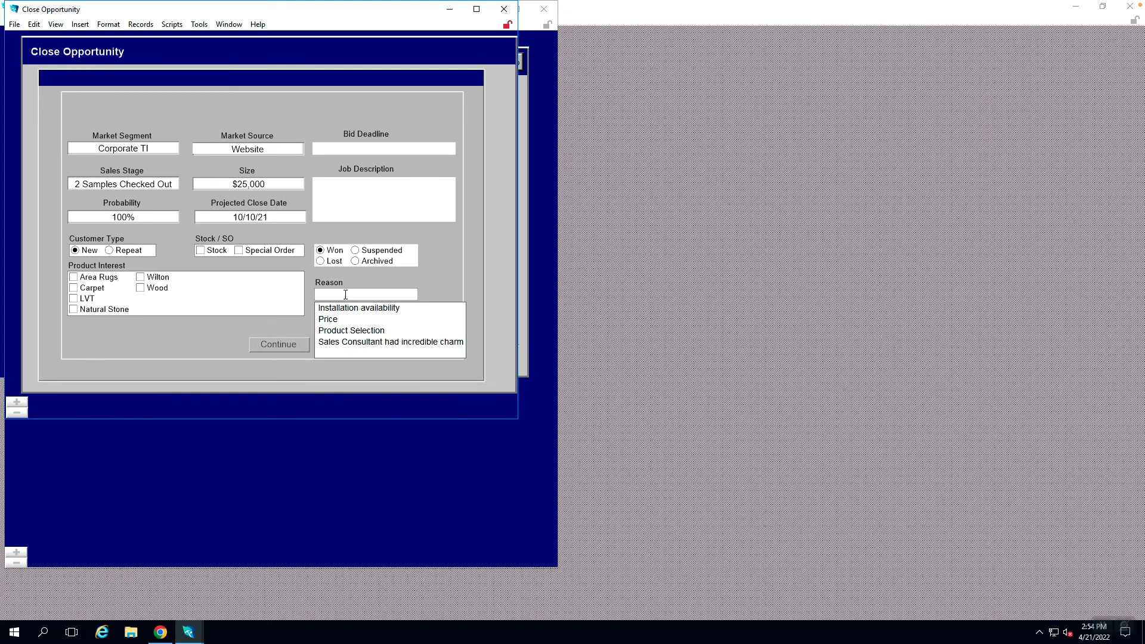
pyautogui.click(334, 343)
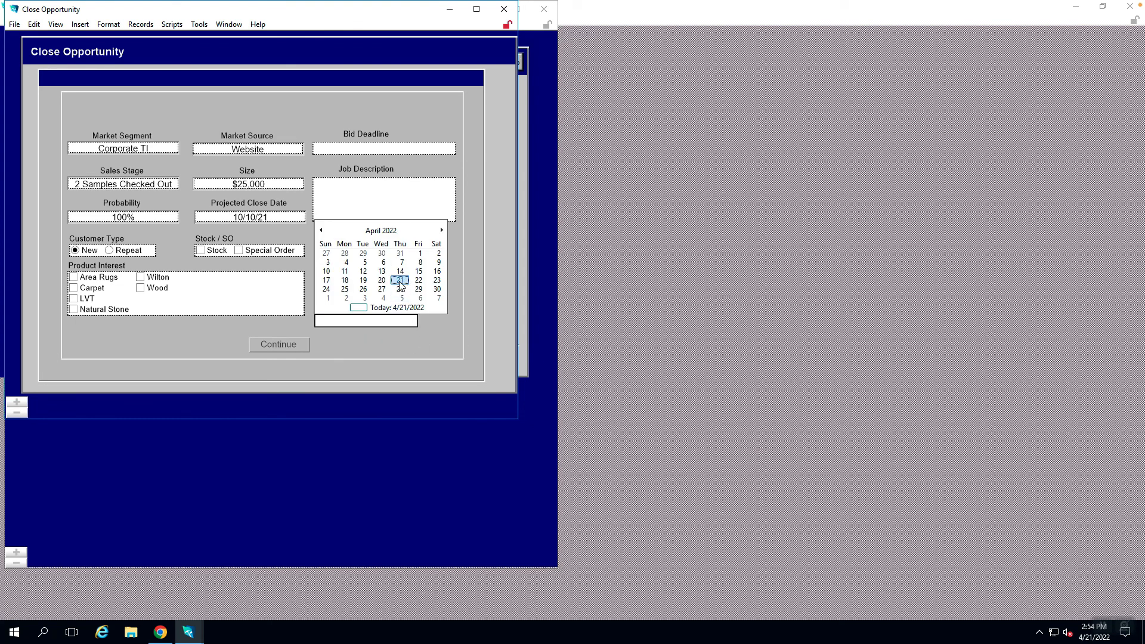
pyautogui.click(400, 283)
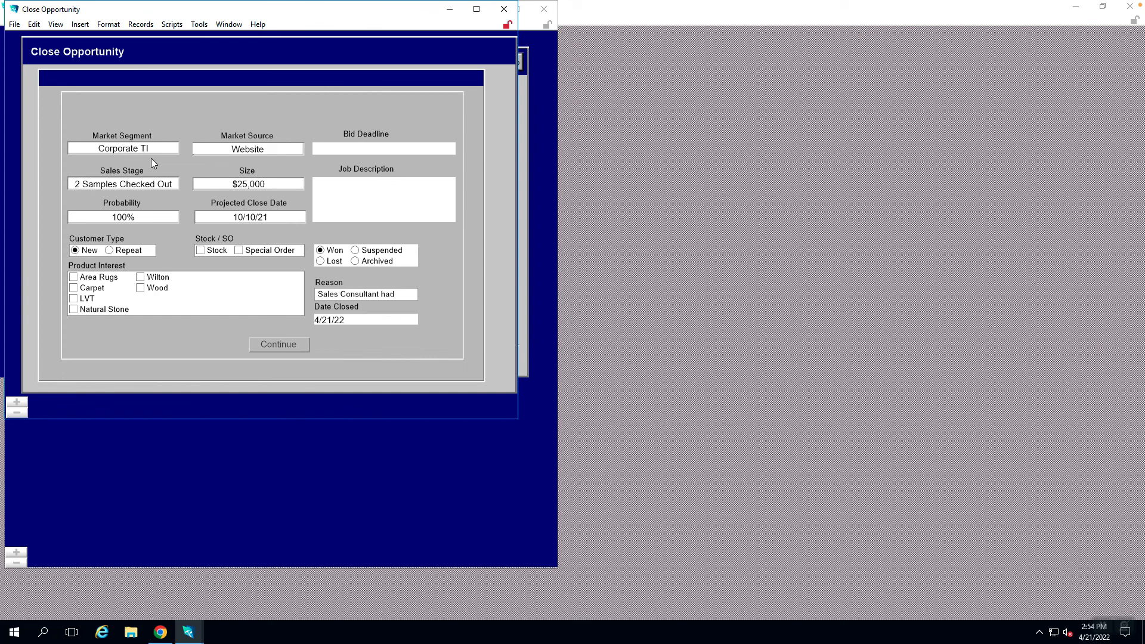
pyautogui.click(270, 347)
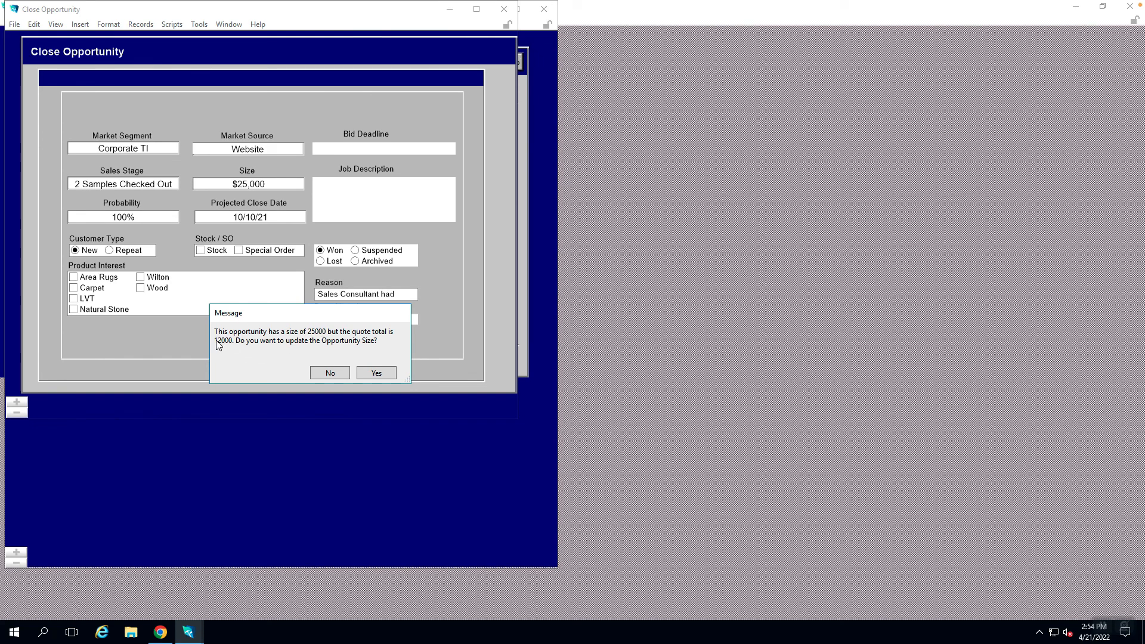
pyautogui.click(375, 373)
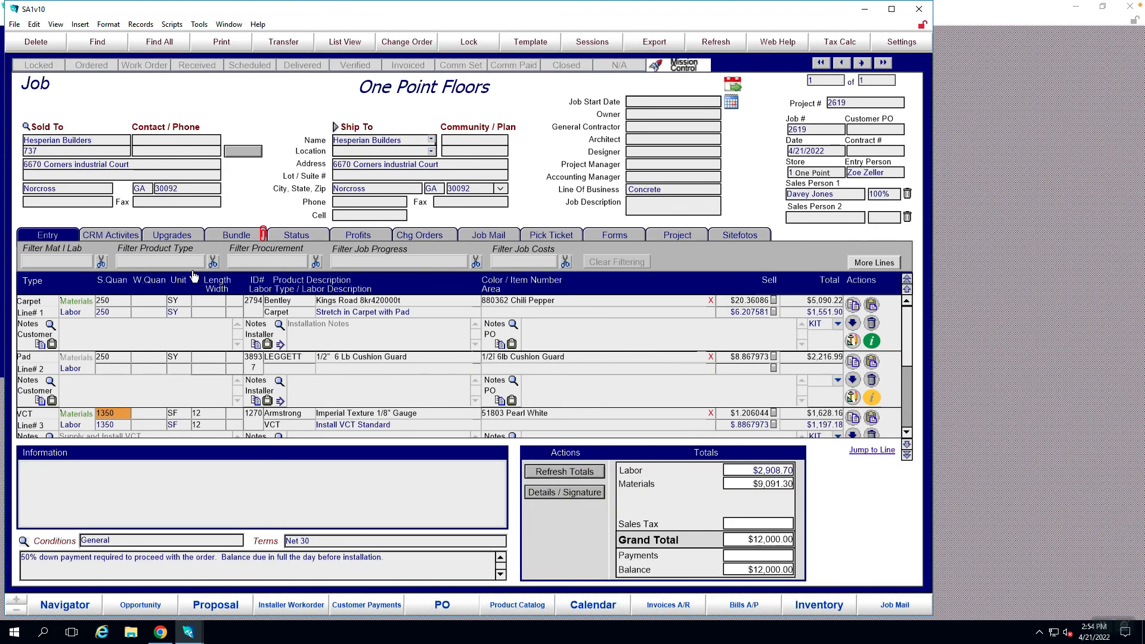
# Return from the job to the opportunities, reopen the Hesperian Builders record and examine its closing details and win reason.
pyautogui.click(140, 604)
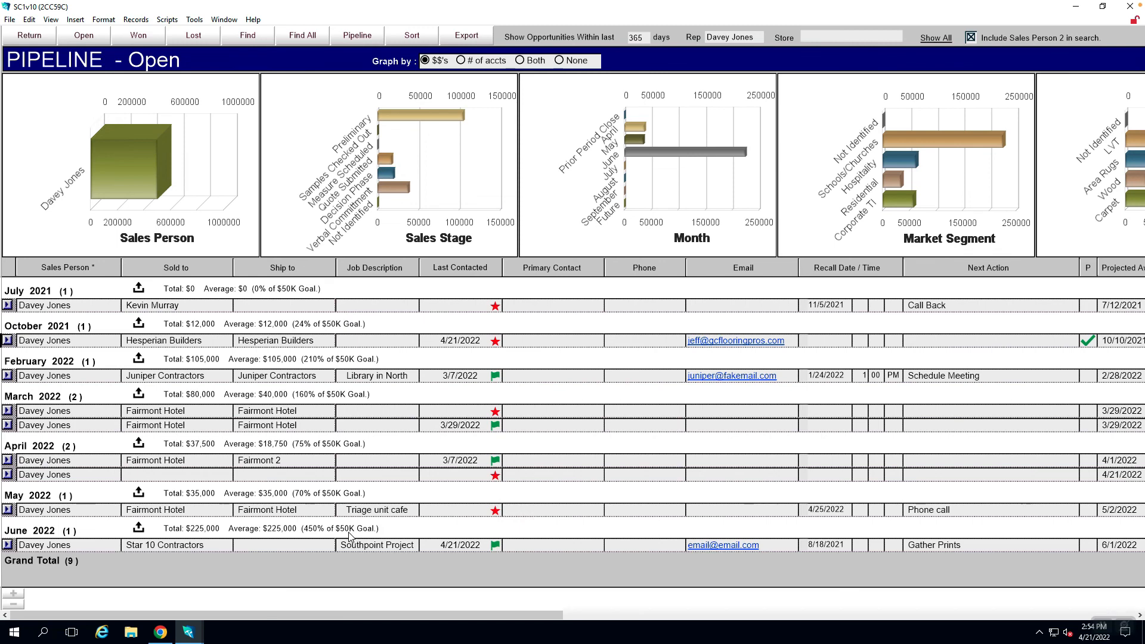
pyautogui.click(7, 340)
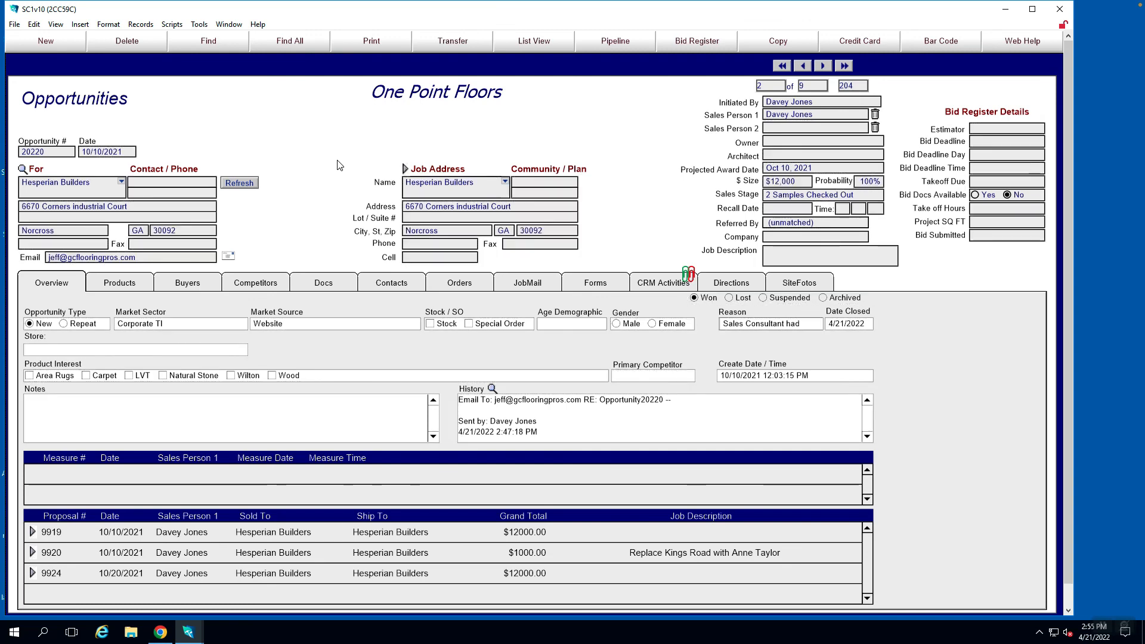
pyautogui.click(743, 323)
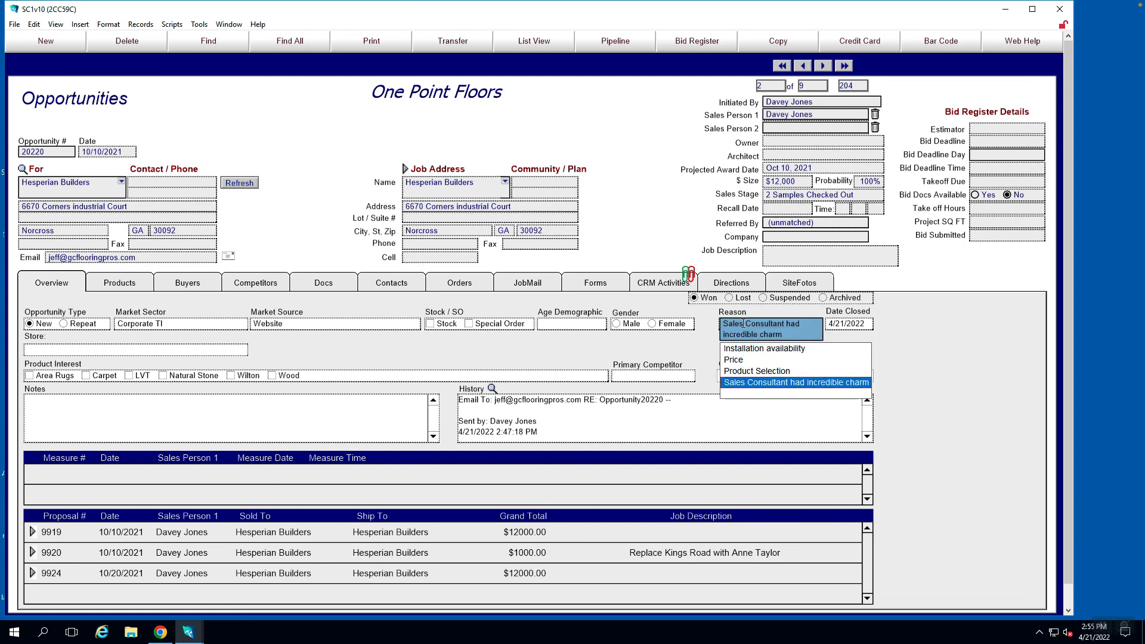
pyautogui.click(669, 239)
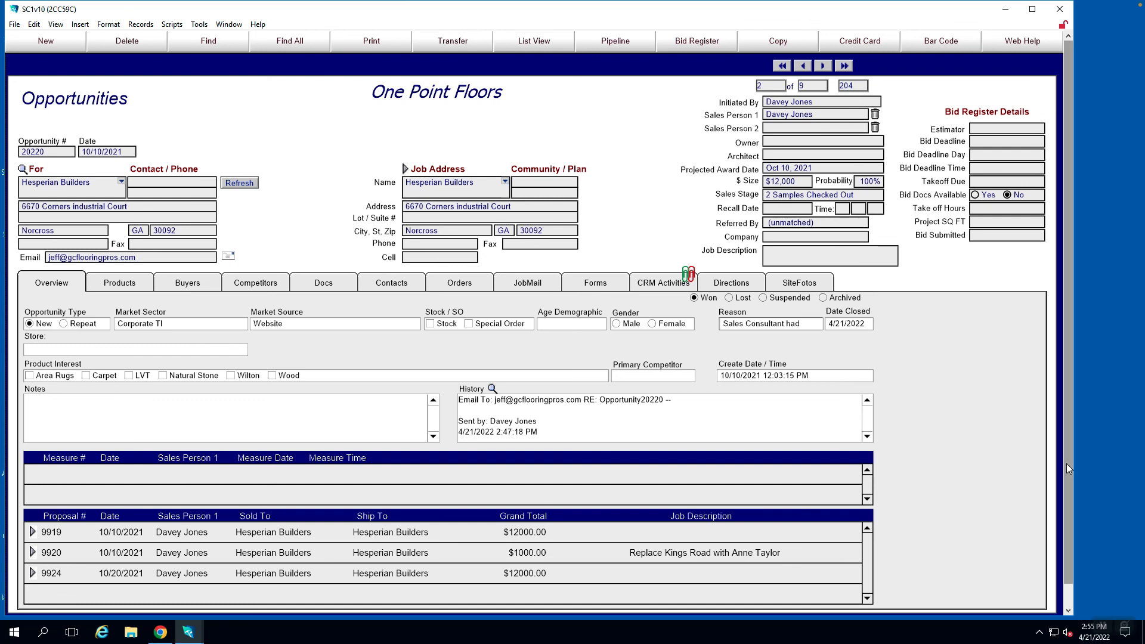
pyautogui.moveTo(1066, 463); pyautogui.dragTo(1066, 504)
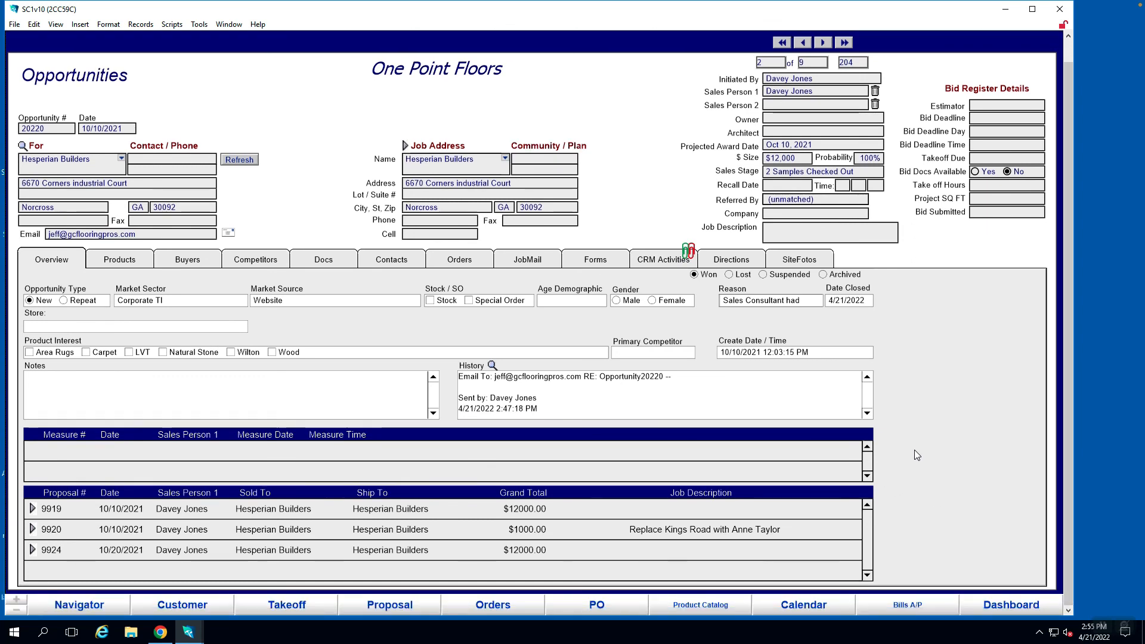